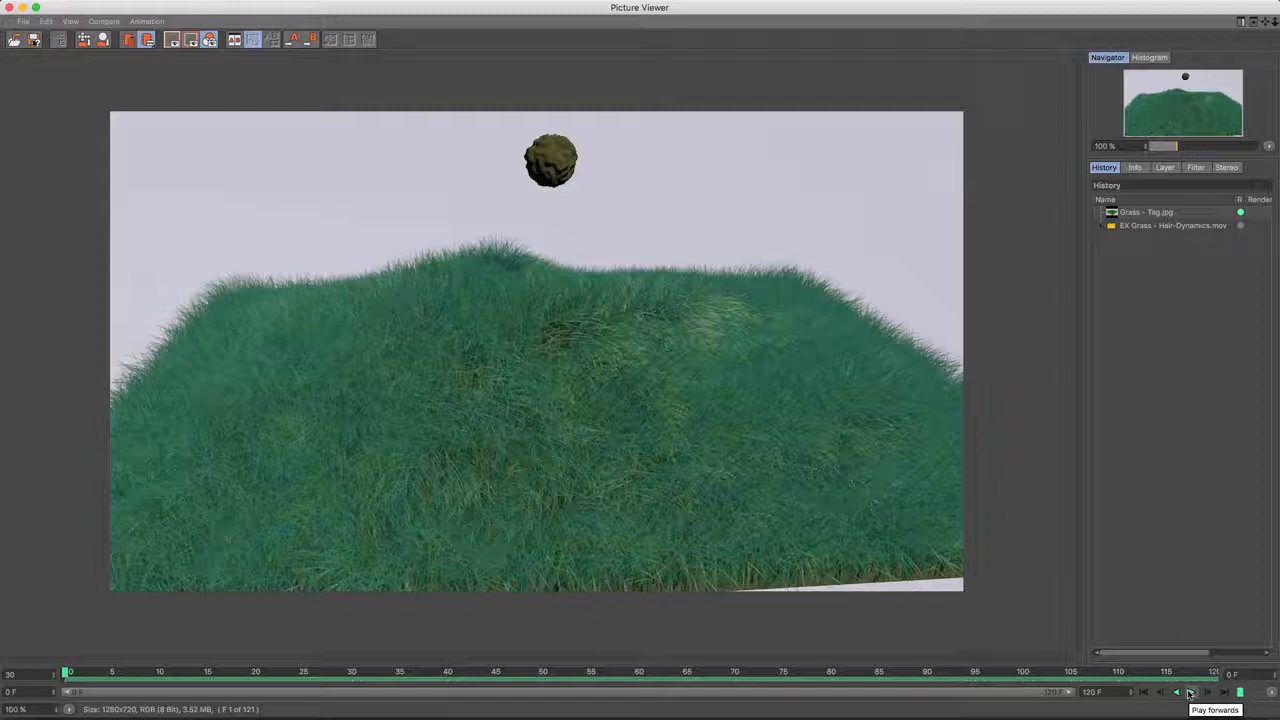
# - Play back the rendered grass animation, close the Picture Viewer and preview the example scene's render
pyautogui.click(1190, 693)
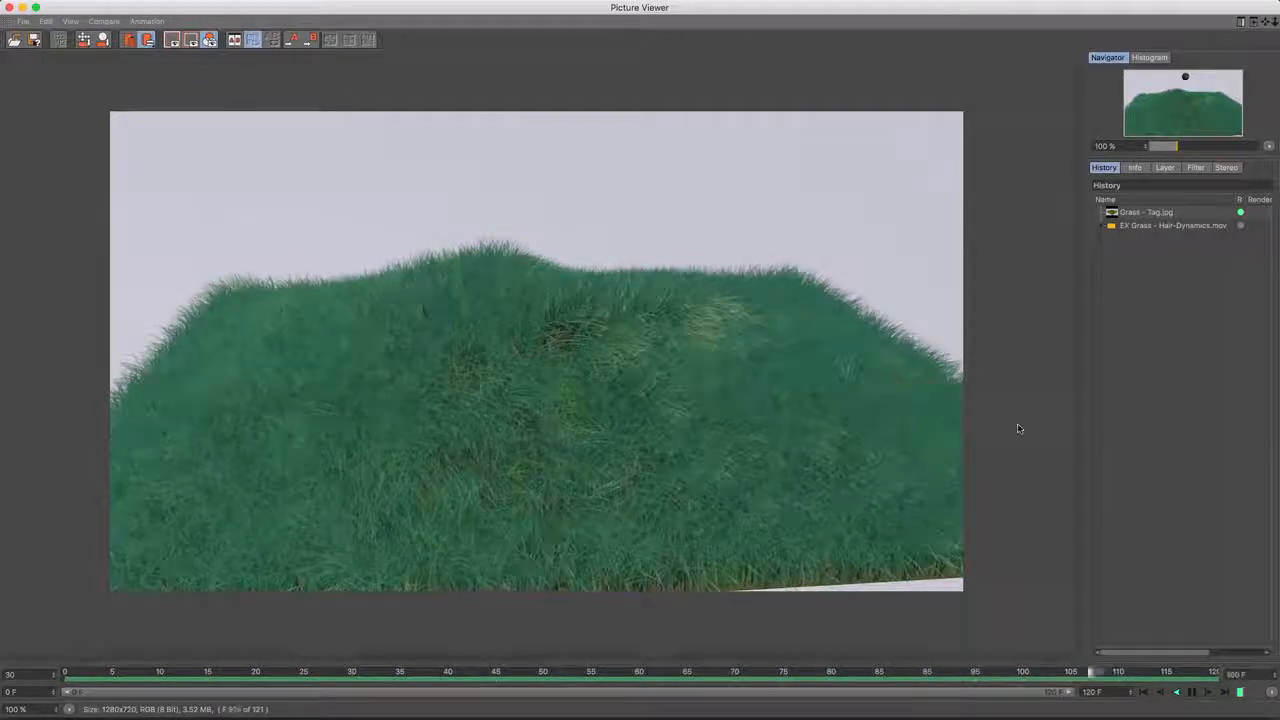
pyautogui.click(8, 8)
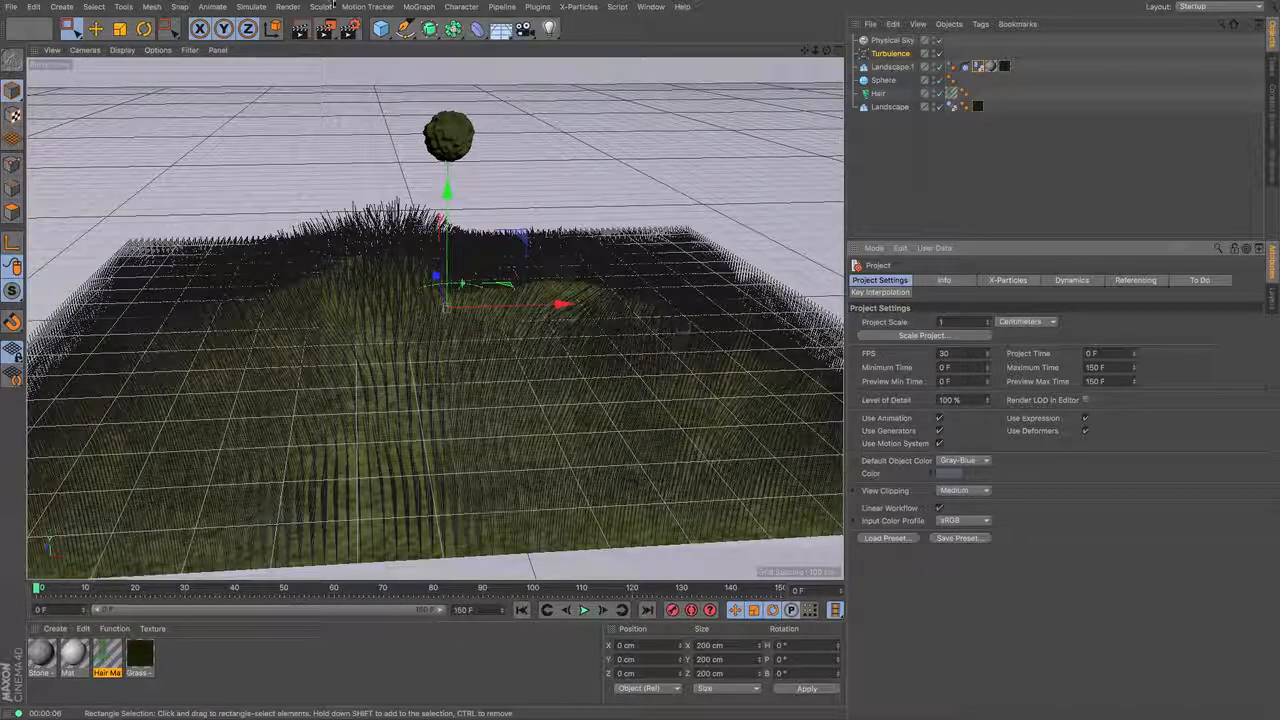
pyautogui.click(302, 32)
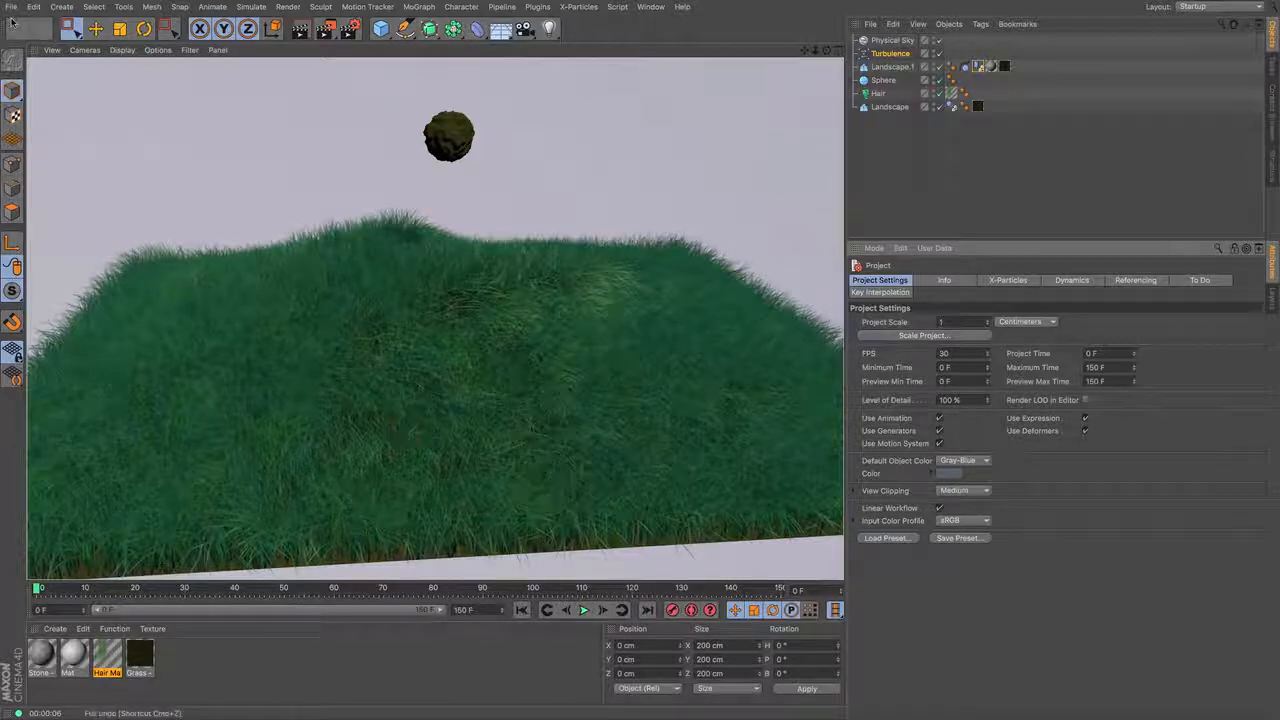
# - Start a new project and add a Landscape object to it
pyautogui.click(11, 7)
pyautogui.click(24, 29)
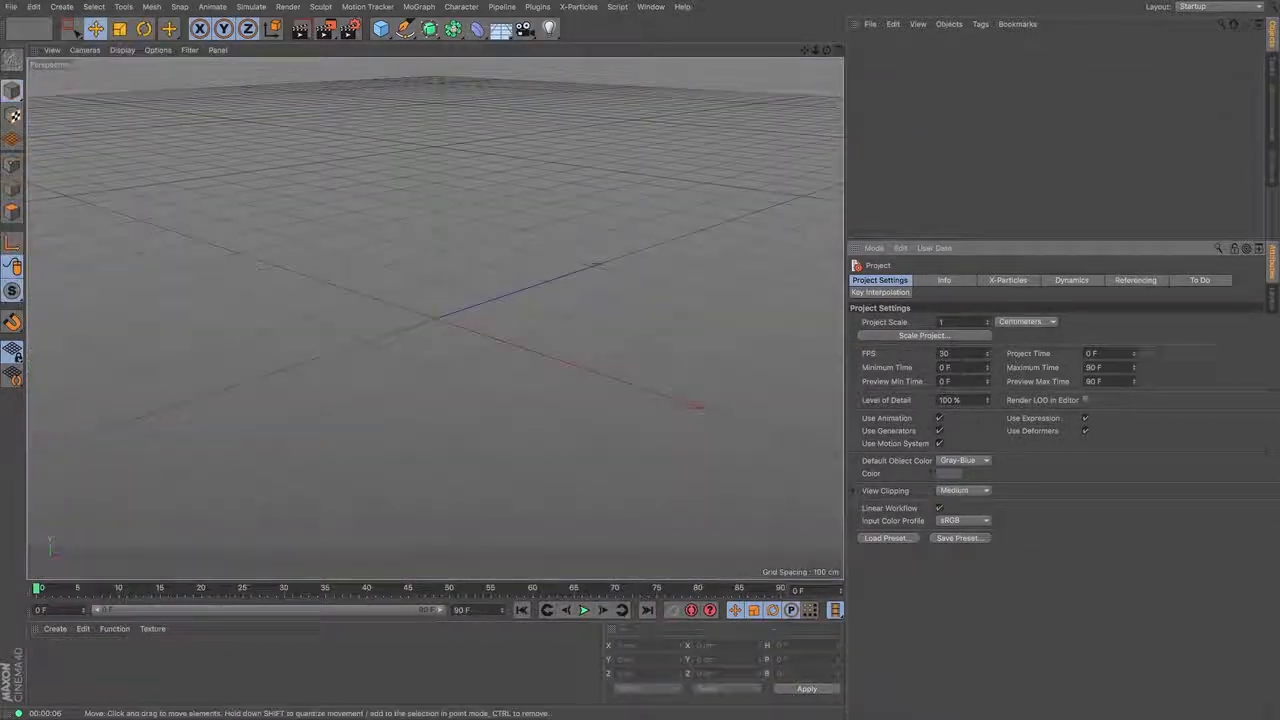
pyautogui.moveTo(827, 51); pyautogui.dragTo(938, 47)
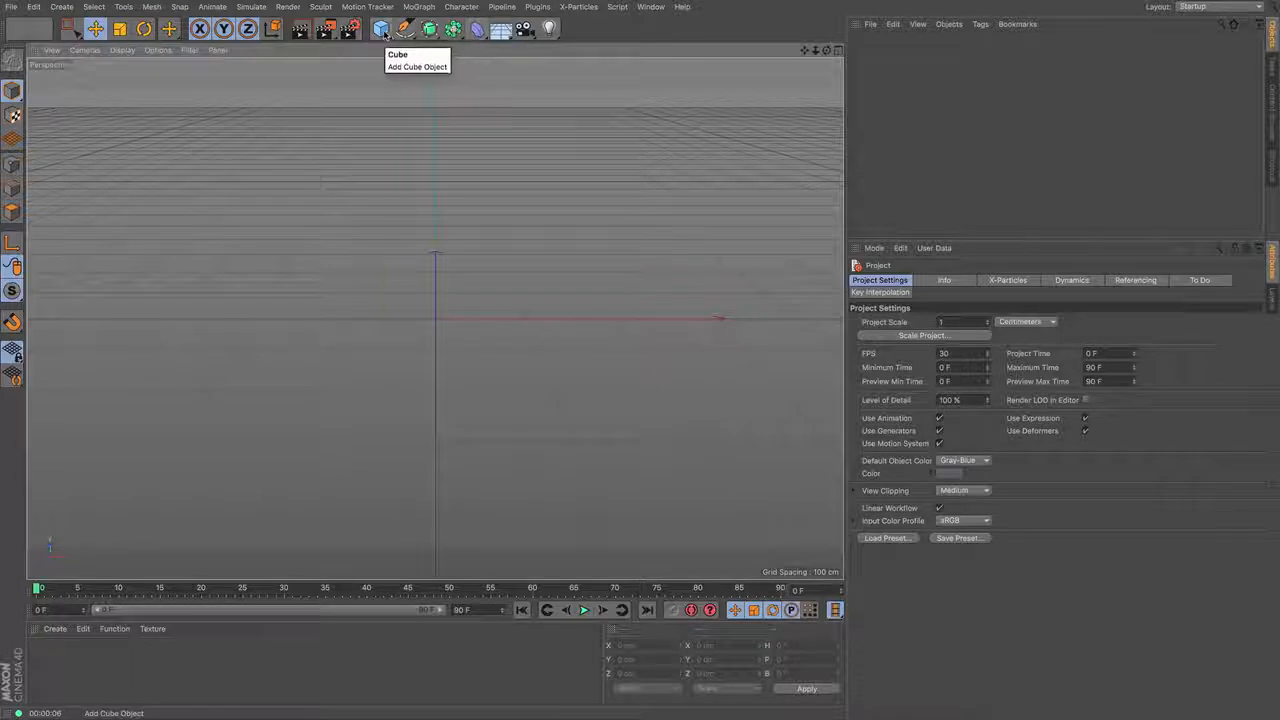
pyautogui.click(381, 28)
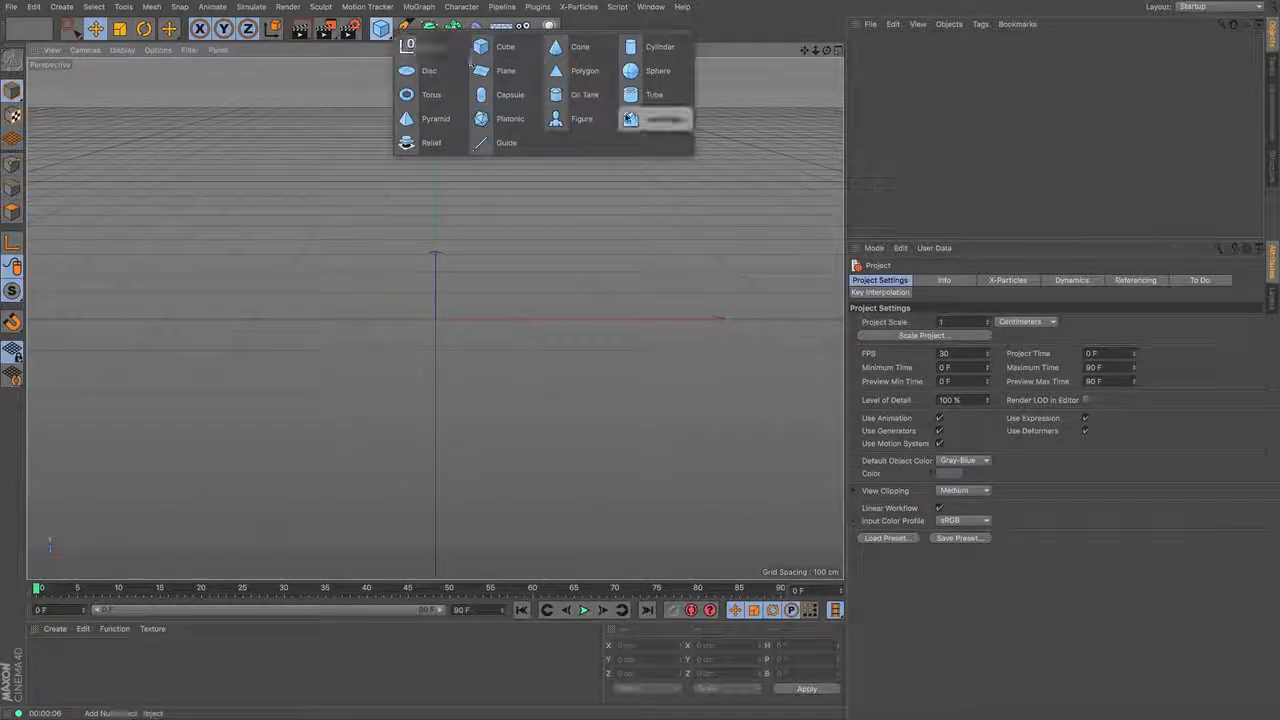
pyautogui.click(662, 118)
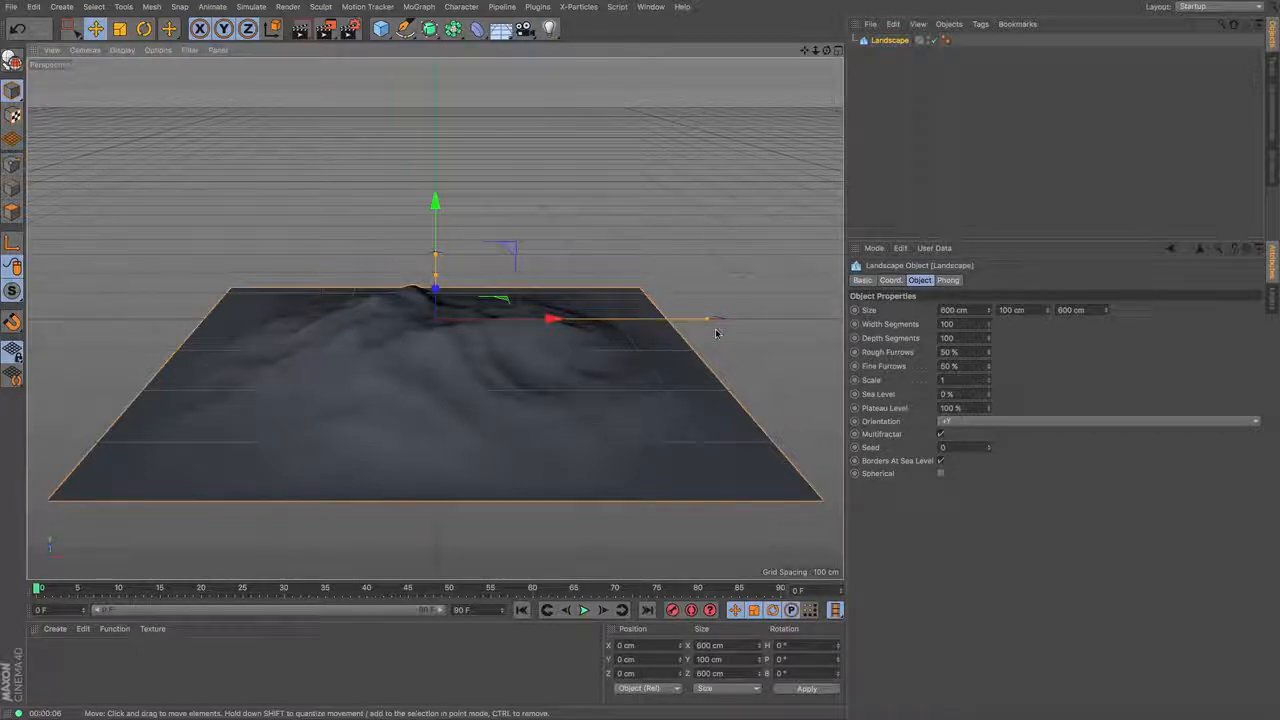
# - Enlarge the landscape to about 665 cm wide, 145 cm high and 812 cm deep
pyautogui.moveTo(709, 319); pyautogui.dragTo(736, 319)
pyautogui.moveTo(827, 51); pyautogui.dragTo(700, 110)
pyautogui.moveTo(572, 250); pyautogui.dragTo(608, 229)
pyautogui.moveTo(434, 276); pyautogui.dragTo(434, 263)
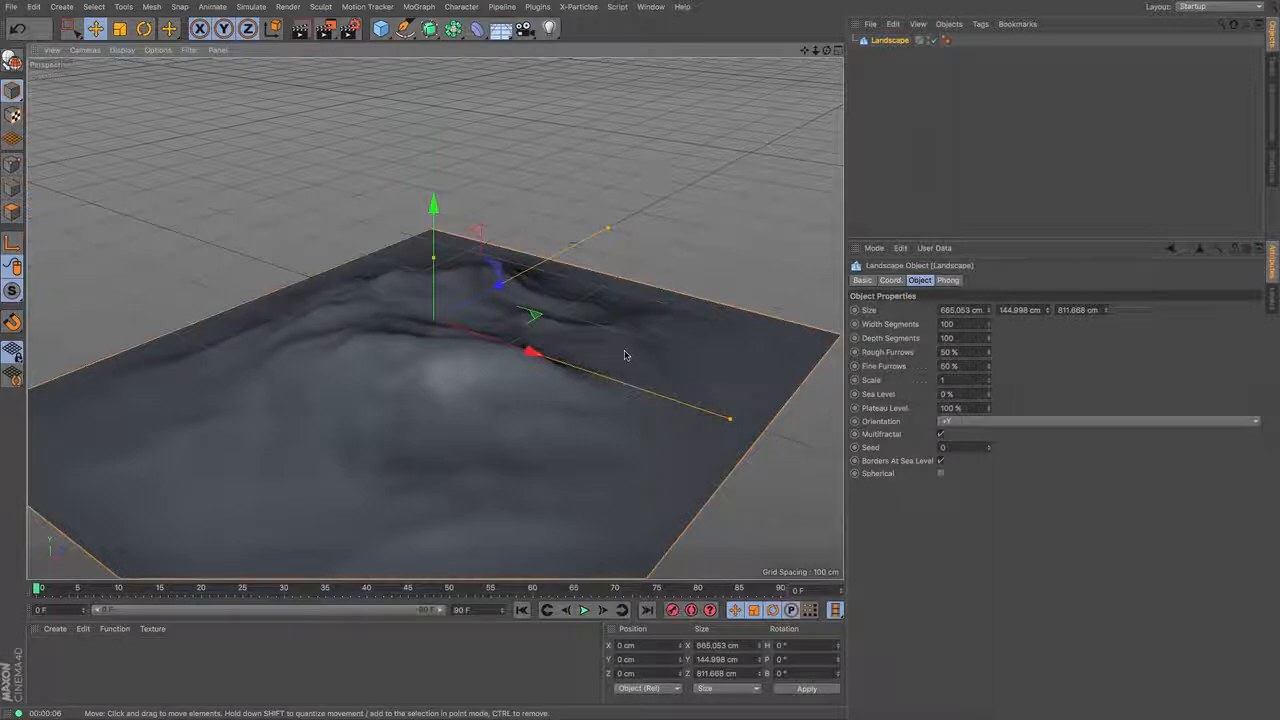
pyautogui.moveTo(815, 50); pyautogui.dragTo(827, 1)
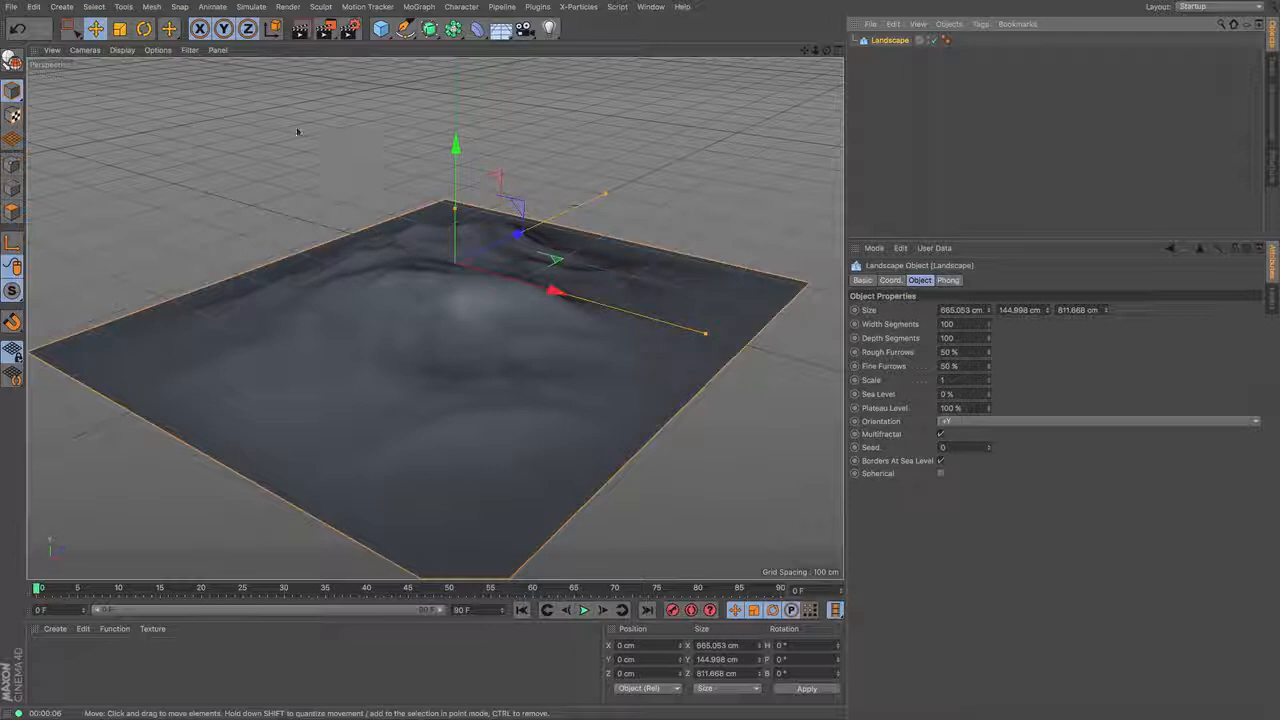
# - Add hair to the landscape and render the active view
pyautogui.click(251, 8)
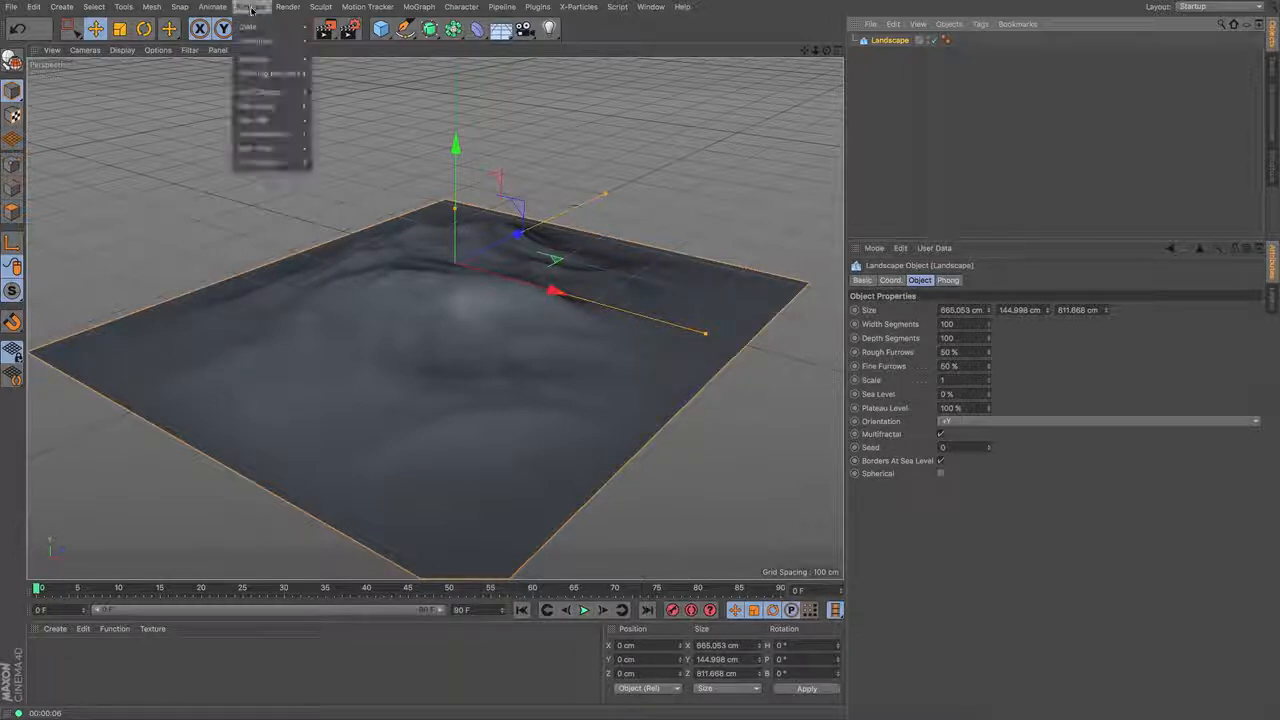
pyautogui.moveTo(268, 92)
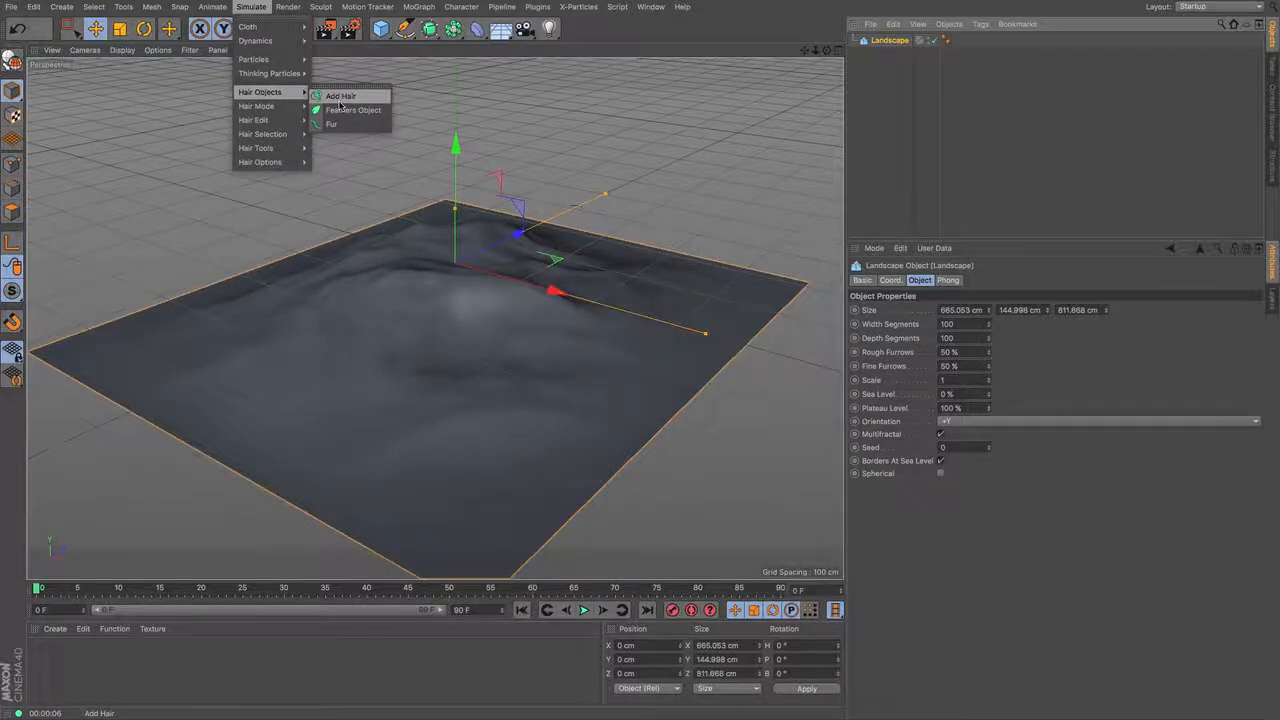
pyautogui.click(339, 96)
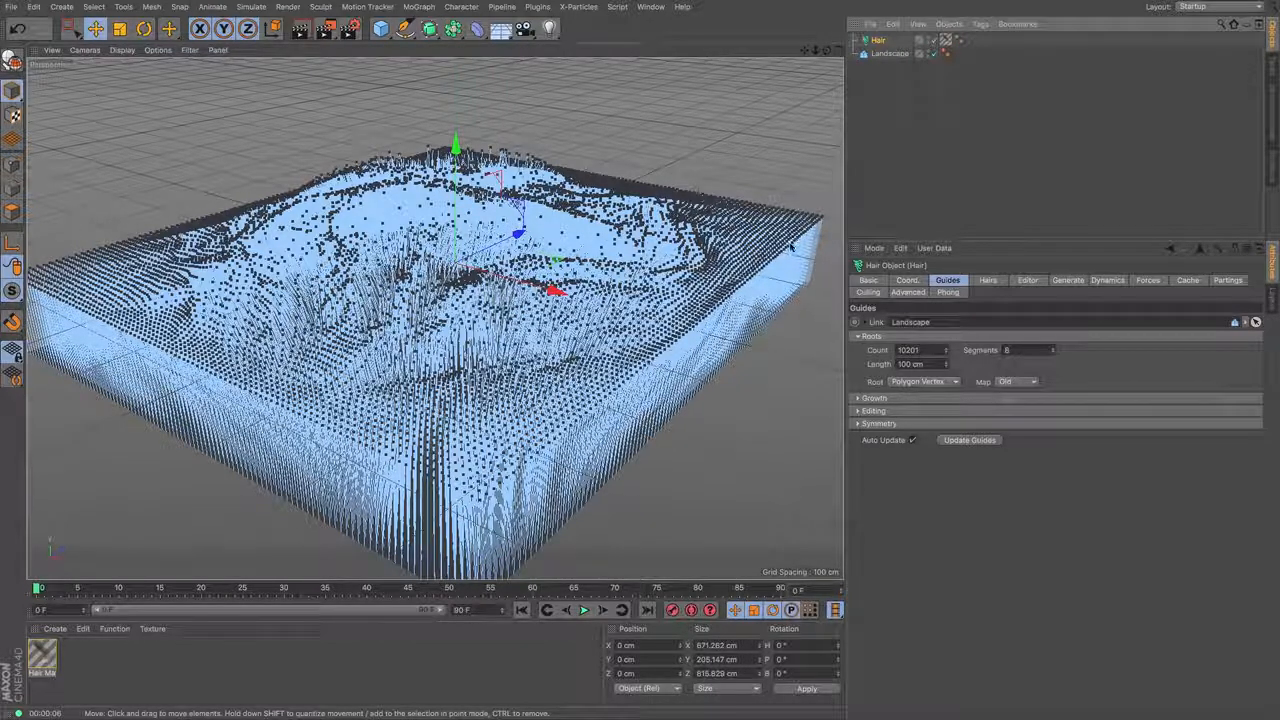
pyautogui.click(299, 37)
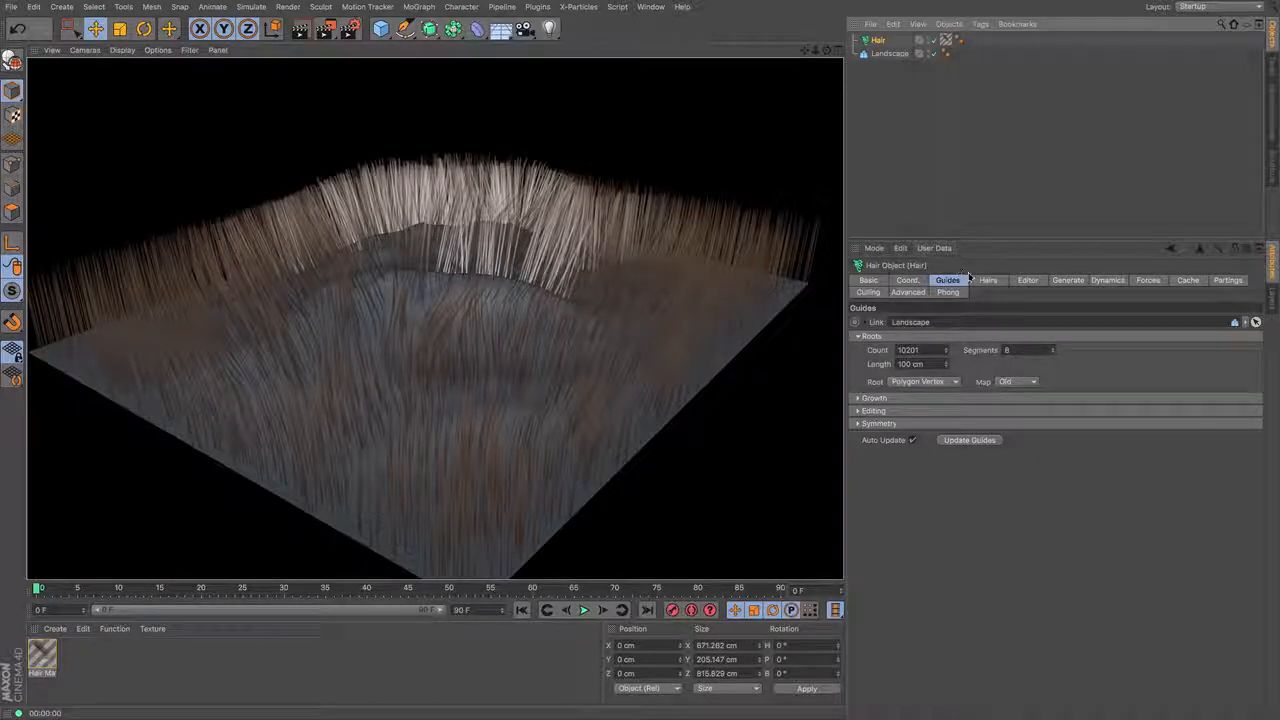
# - Change both ends of the hair material's color gradient to green, with a hue of 131° at the tips, and render the view
pyautogui.doubleClick(42, 657)
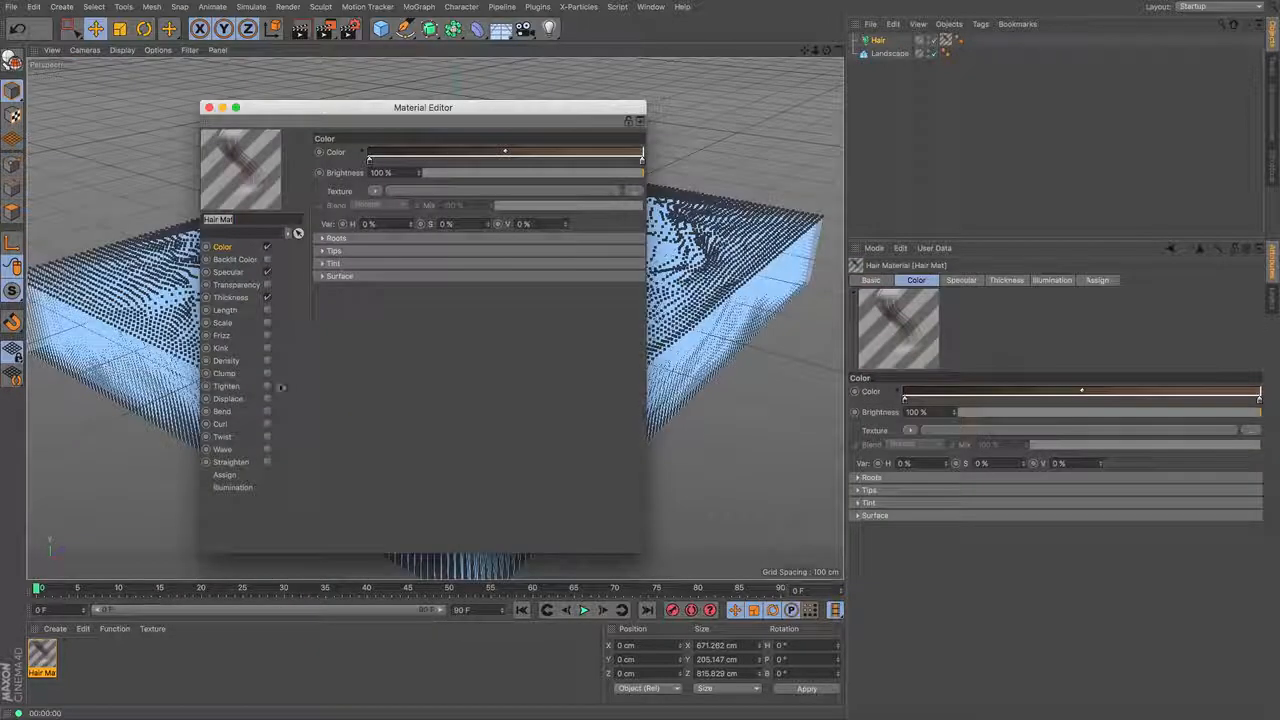
pyautogui.doubleClick(369, 162)
pyautogui.moveTo(564, 47); pyautogui.dragTo(454, 47)
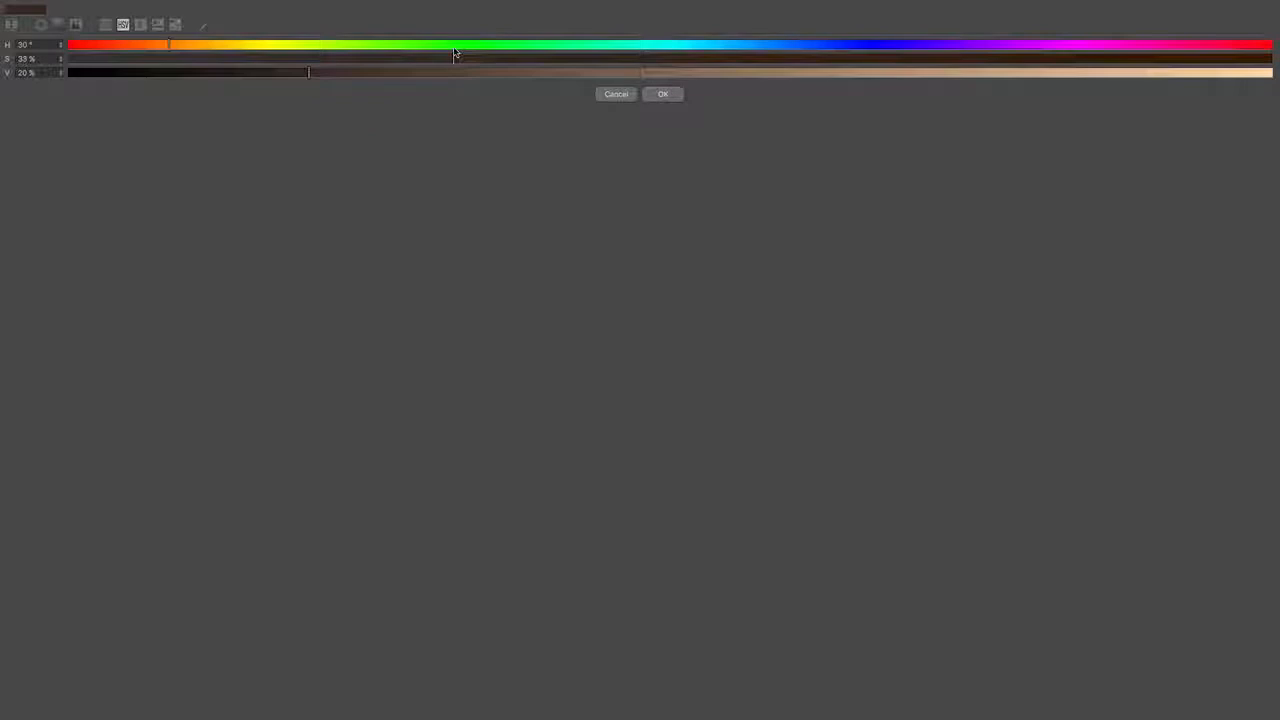
pyautogui.click(660, 93)
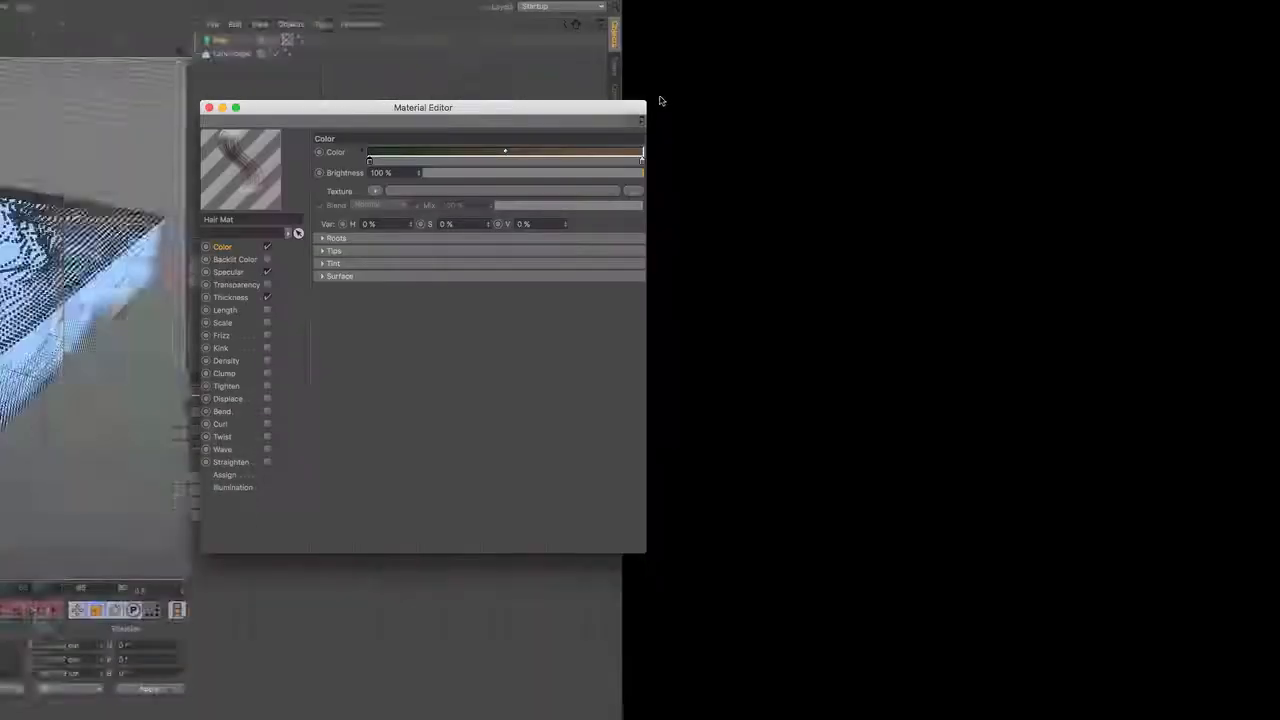
pyautogui.doubleClick(641, 160)
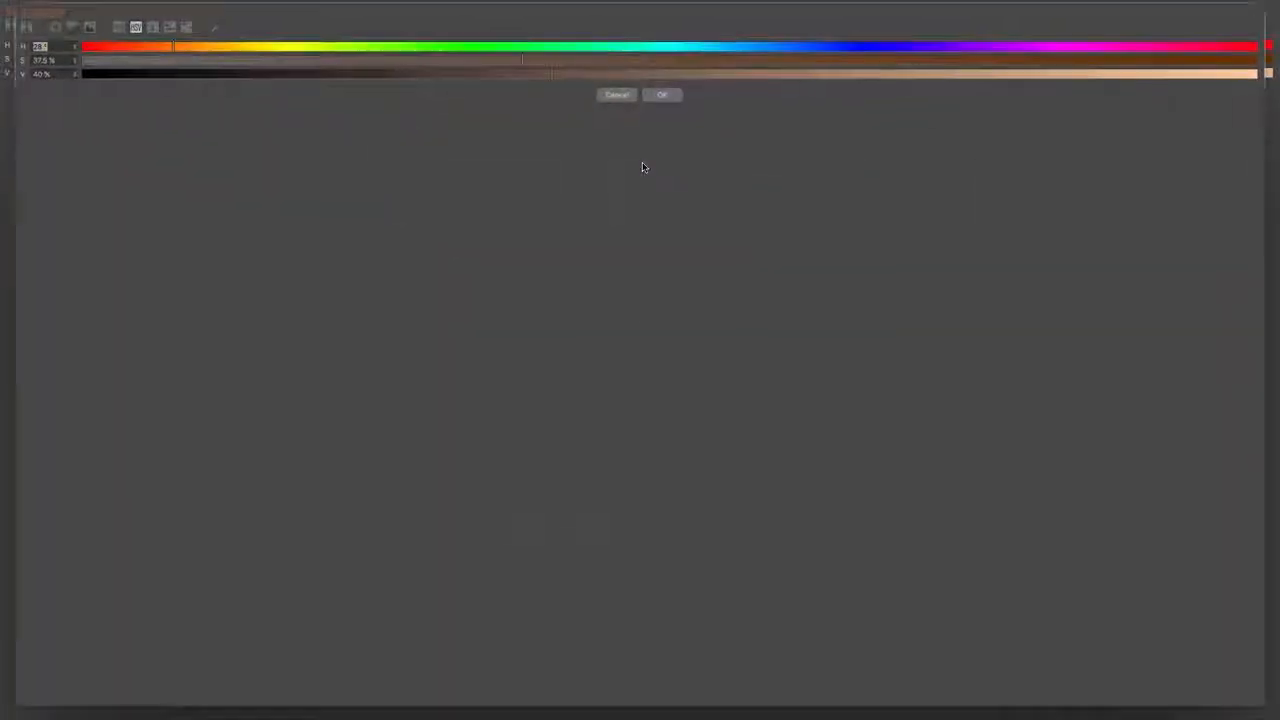
pyautogui.click(507, 47)
pyautogui.click(662, 94)
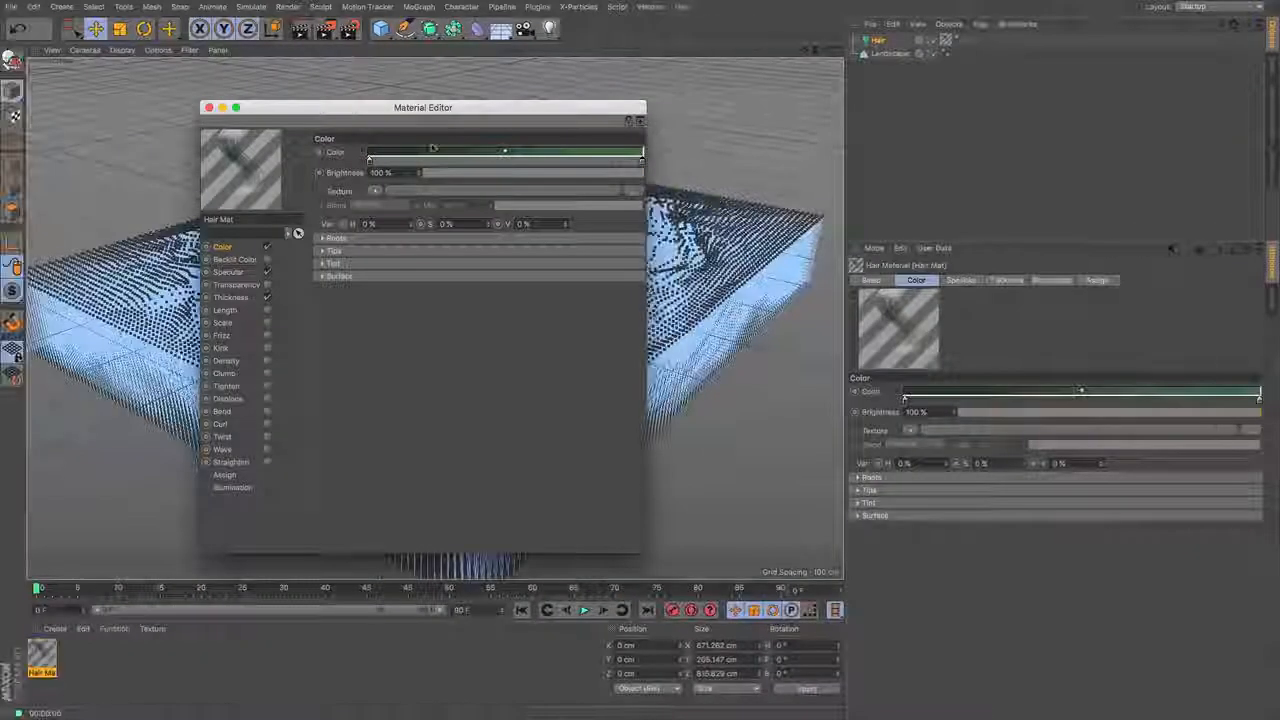
pyautogui.moveTo(430, 107); pyautogui.dragTo(1032, 166)
pyautogui.hotkey('ctrl', 'r')
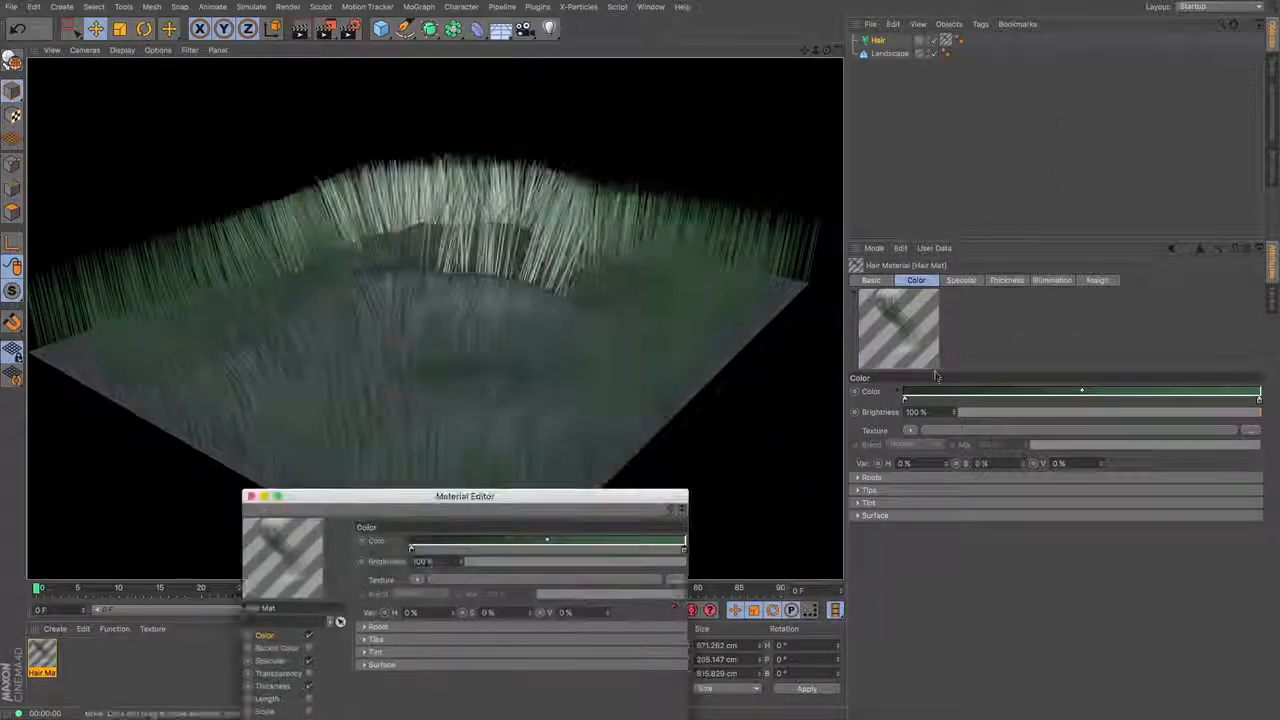
# - Set the Hair object's hair count to 70000 and render the view
pyautogui.click(879, 41)
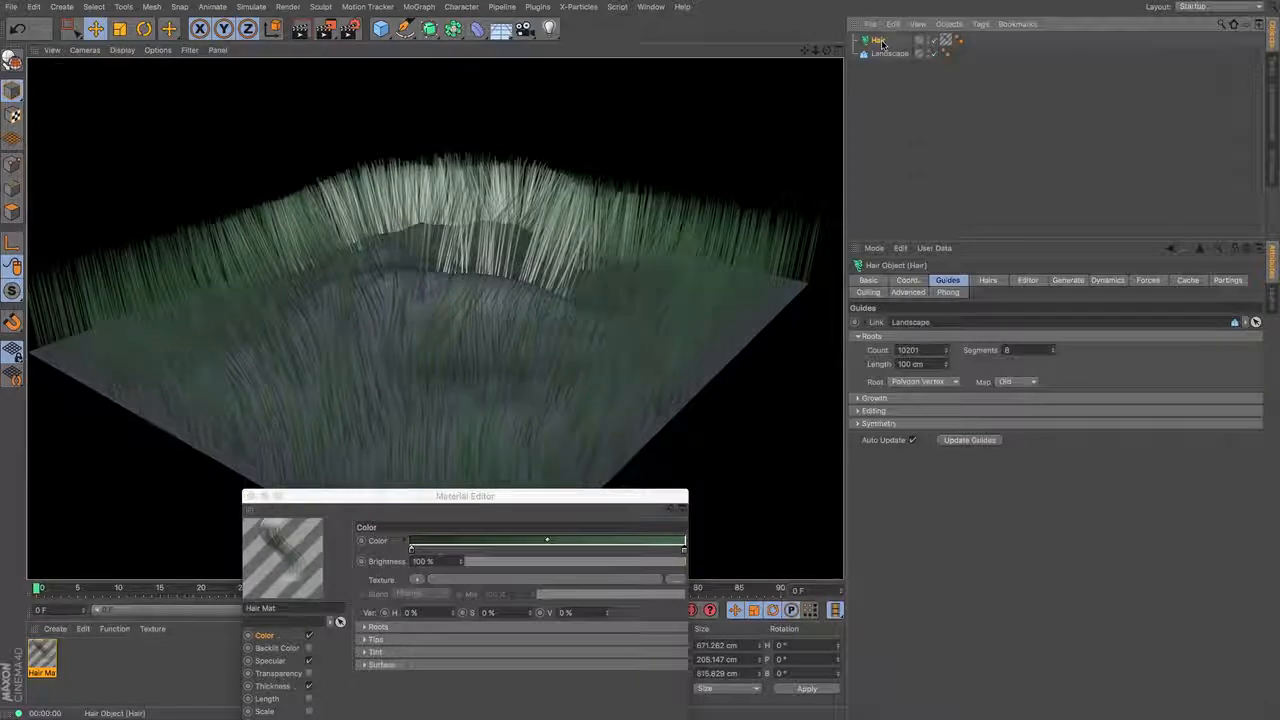
pyautogui.click(988, 280)
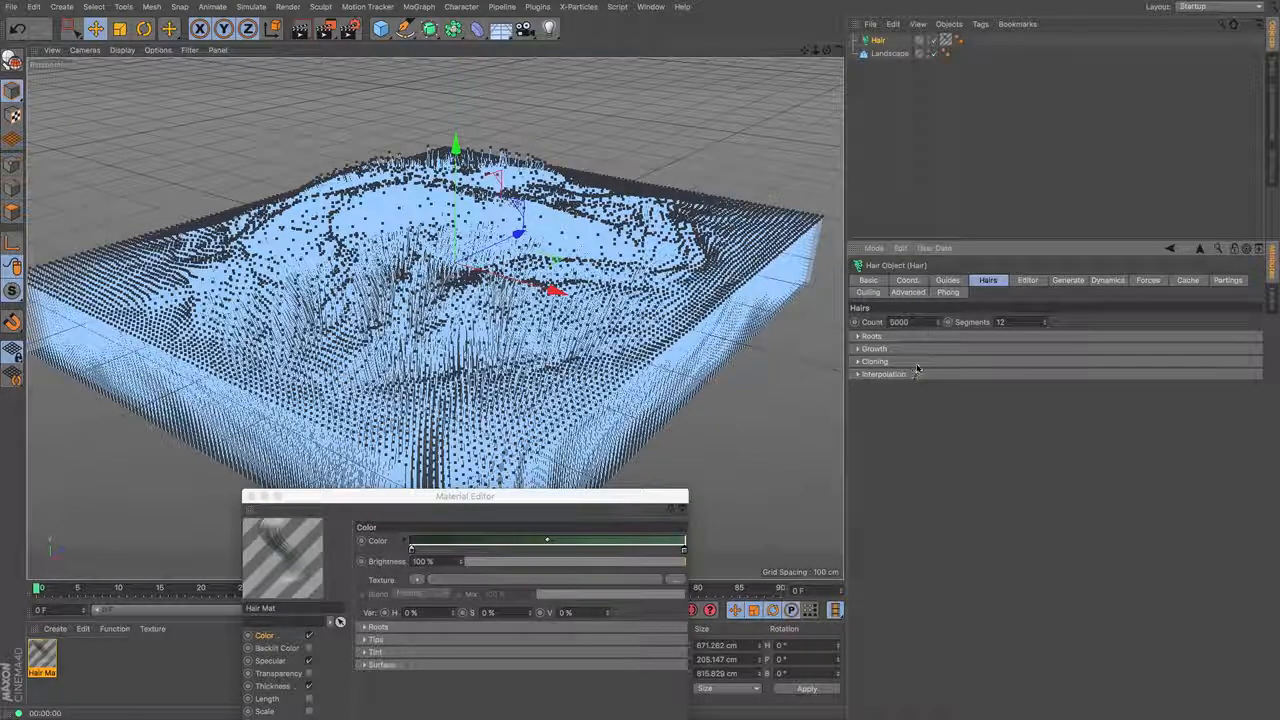
pyautogui.doubleClick(899, 322)
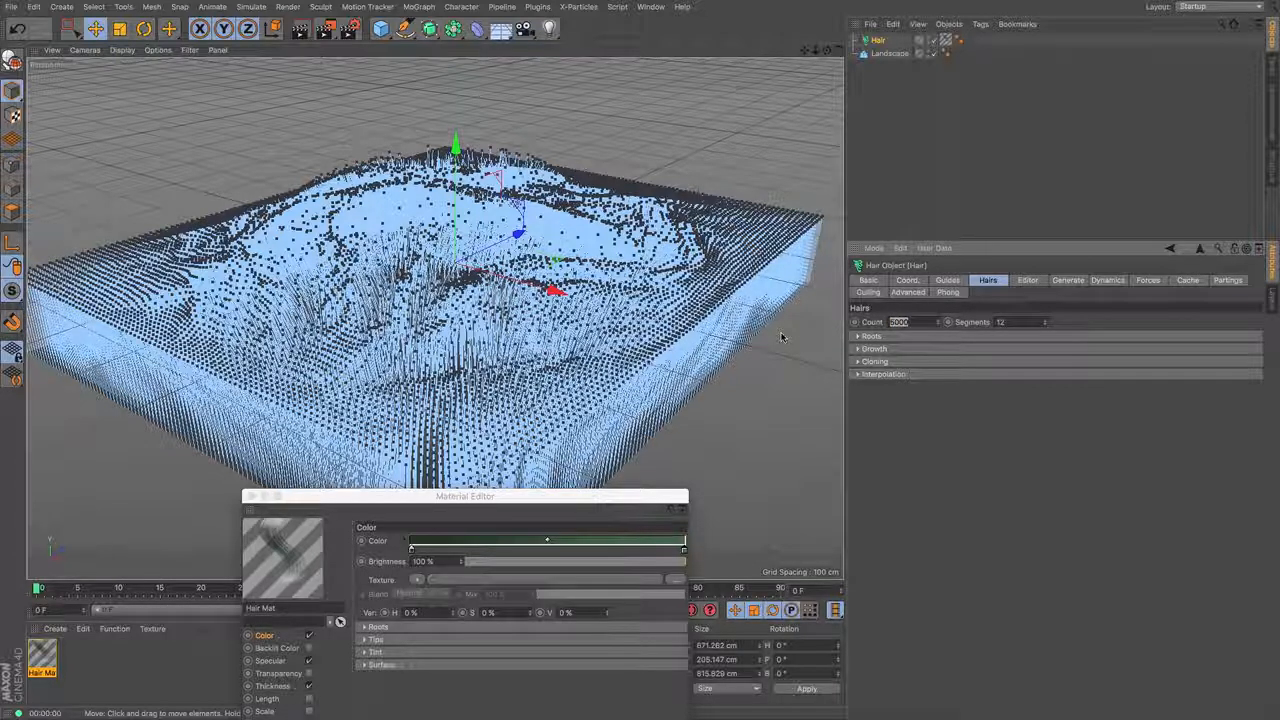
pyautogui.write('7000')
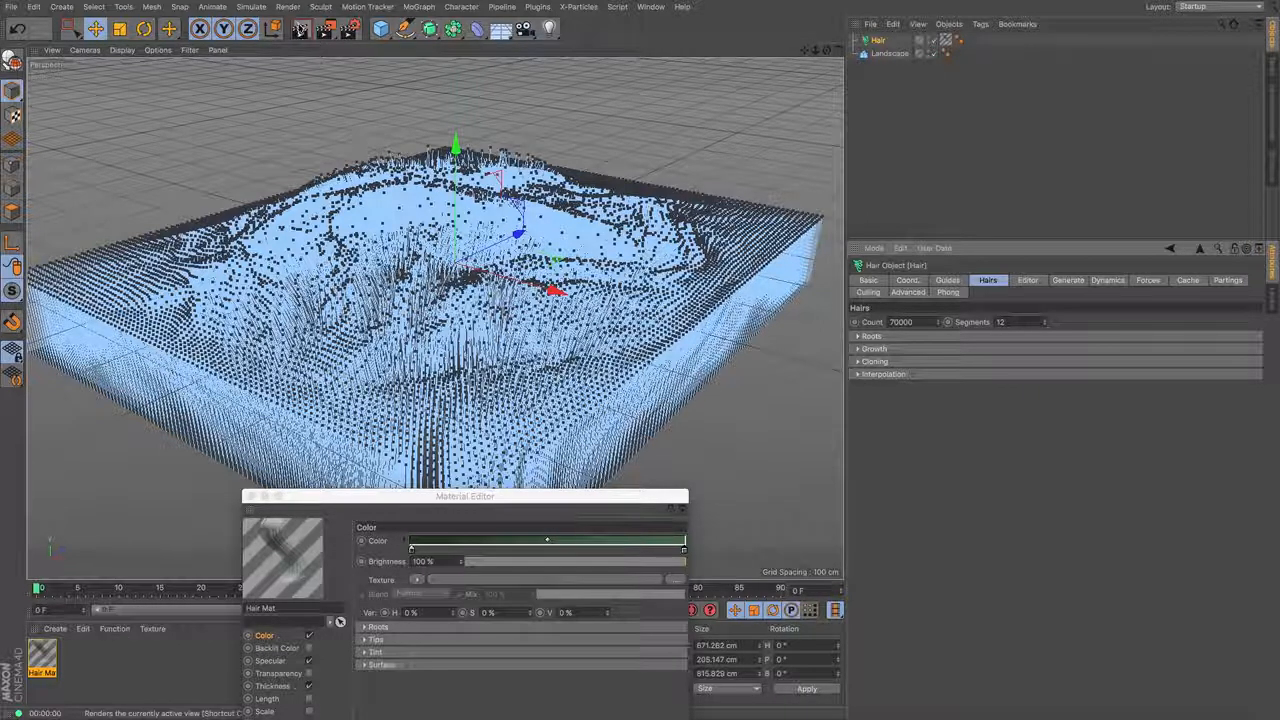
pyautogui.click(301, 29)
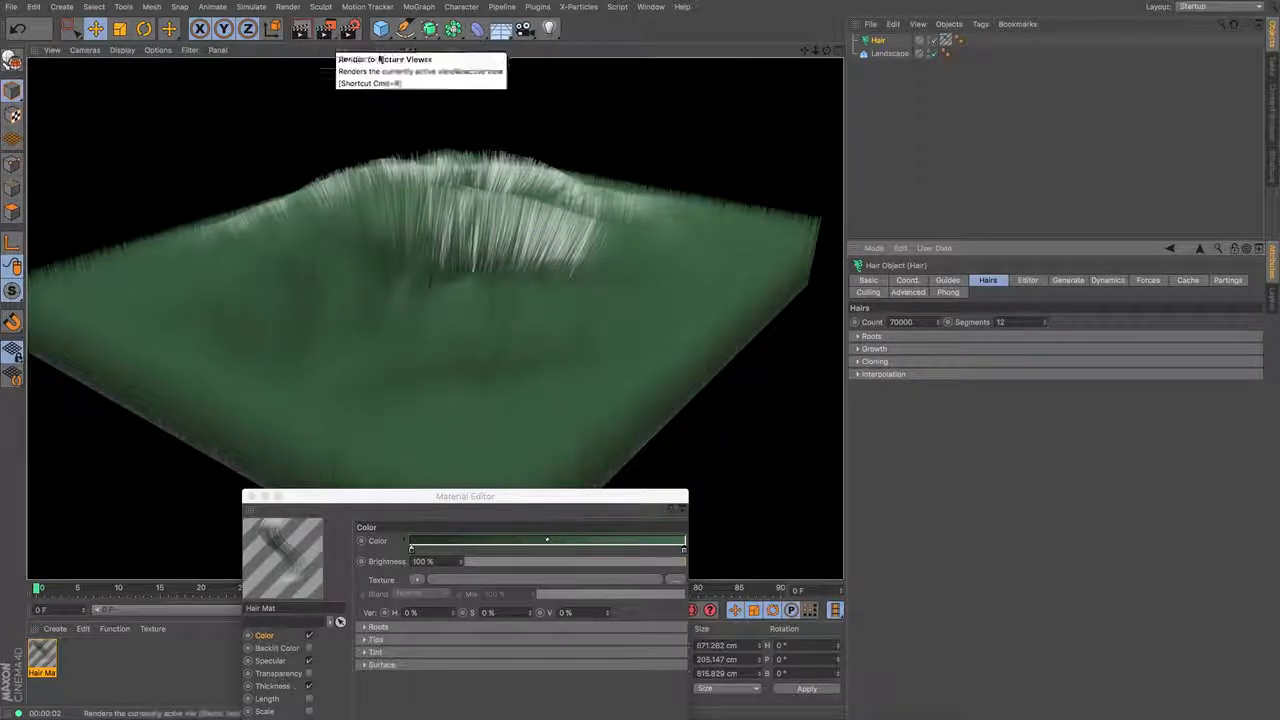
# - Add a Physical Sky to light the scene and render the view
pyautogui.moveTo(827, 50); pyautogui.dragTo(740, 108)
pyautogui.keyDown('alt'); pyautogui.moveTo(604, 403); pyautogui.dragTo(565, 357); pyautogui.keyUp('alt')
pyautogui.moveTo(827, 50)
pyautogui.mouseDown()
pyautogui.moveTo(910, 82)
pyautogui.moveTo(804, 52)
pyautogui.mouseUp()
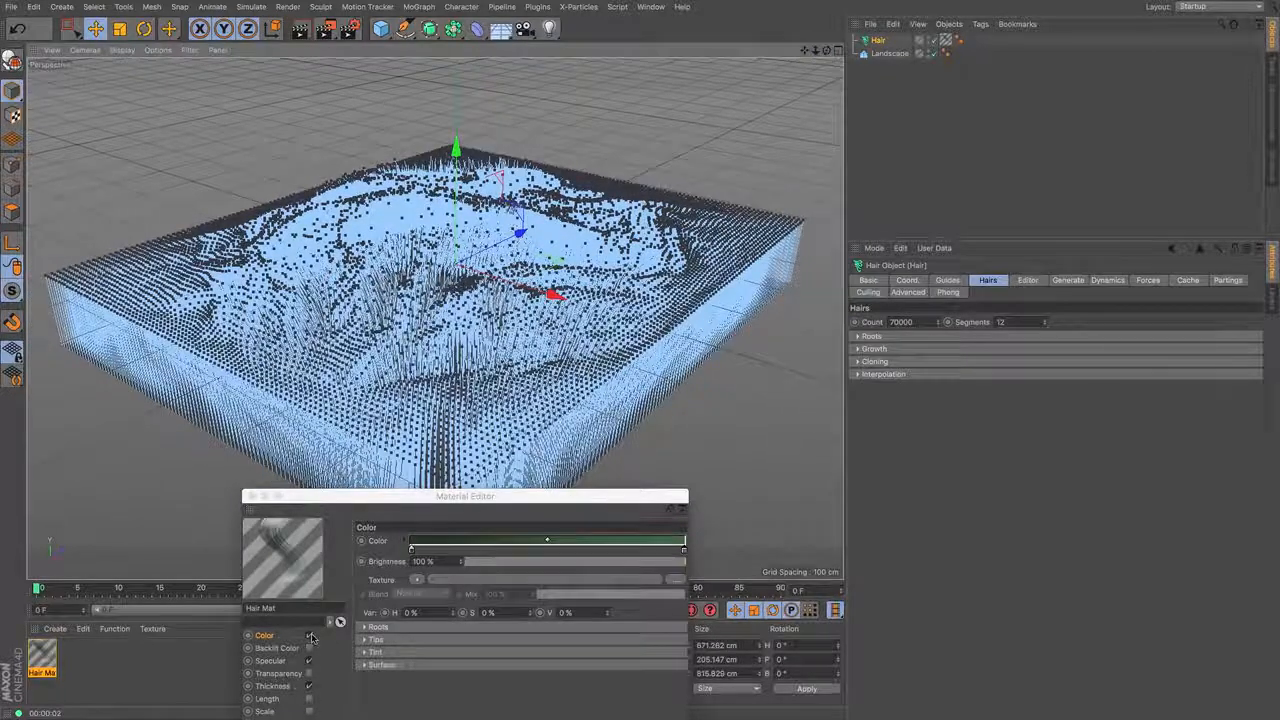
pyautogui.moveTo(348, 501); pyautogui.dragTo(896, 303)
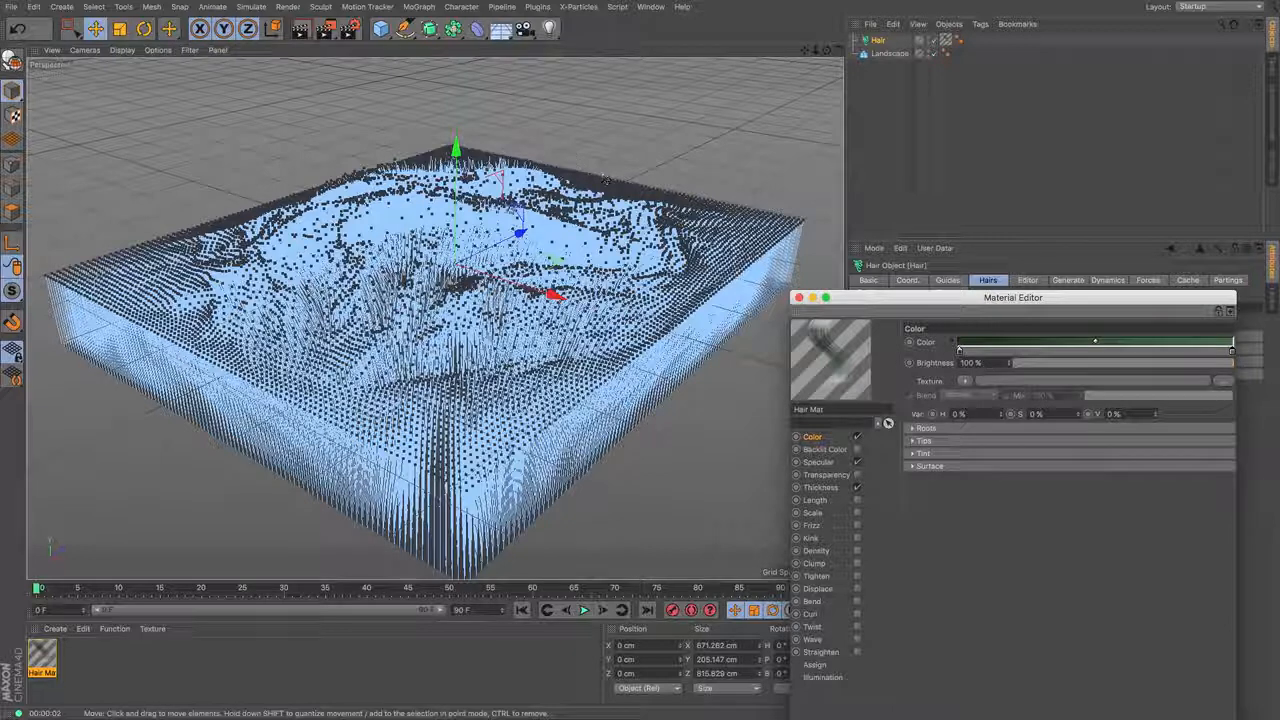
pyautogui.click(515, 33)
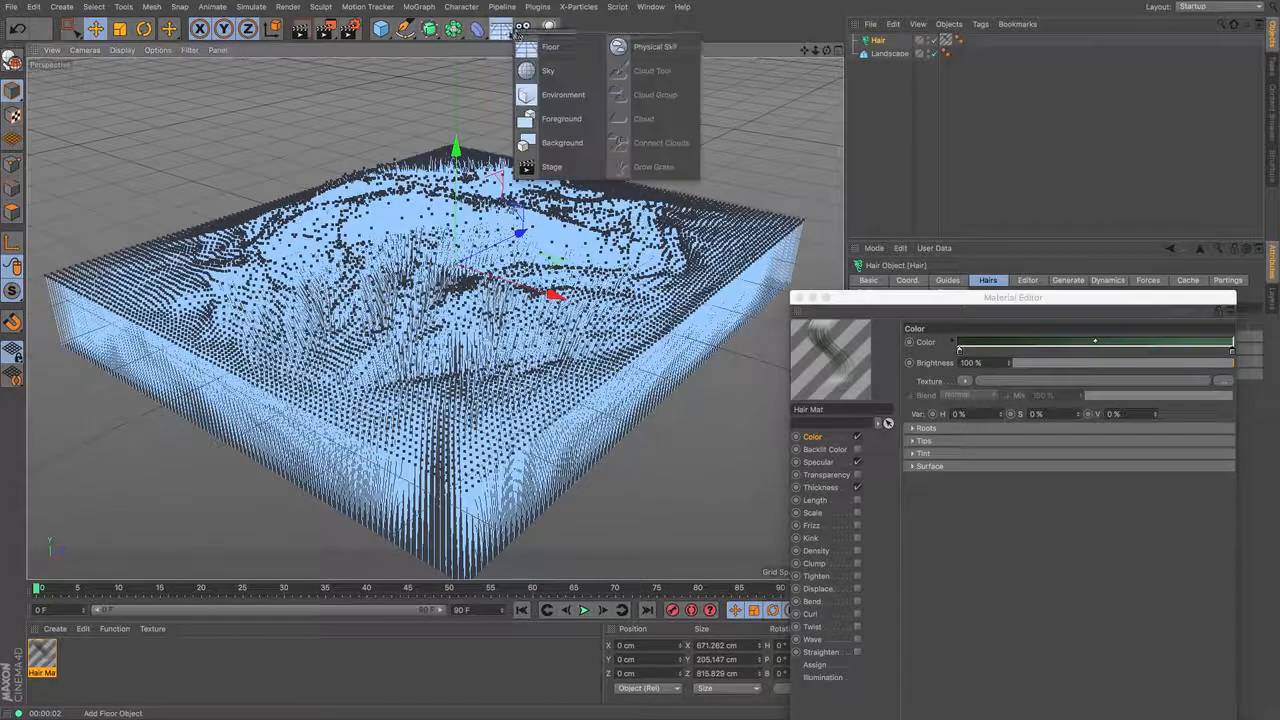
pyautogui.click(640, 47)
pyautogui.keyDown('alt'); pyautogui.moveTo(434, 317); pyautogui.dragTo(434, 317); pyautogui.keyUp('alt')
pyautogui.click(305, 36)
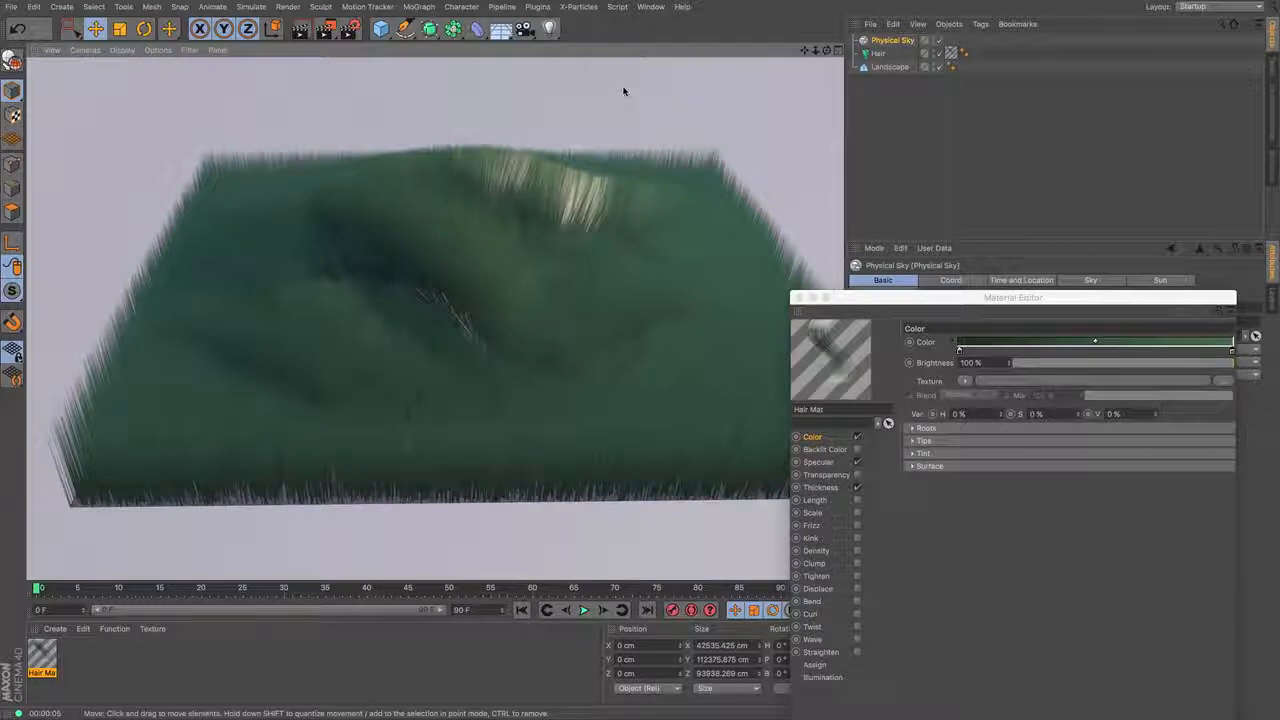
# - Set the hair material's hue, saturation and value color variation to 5% each and render the view
pyautogui.moveTo(991, 302); pyautogui.dragTo(938, 166)
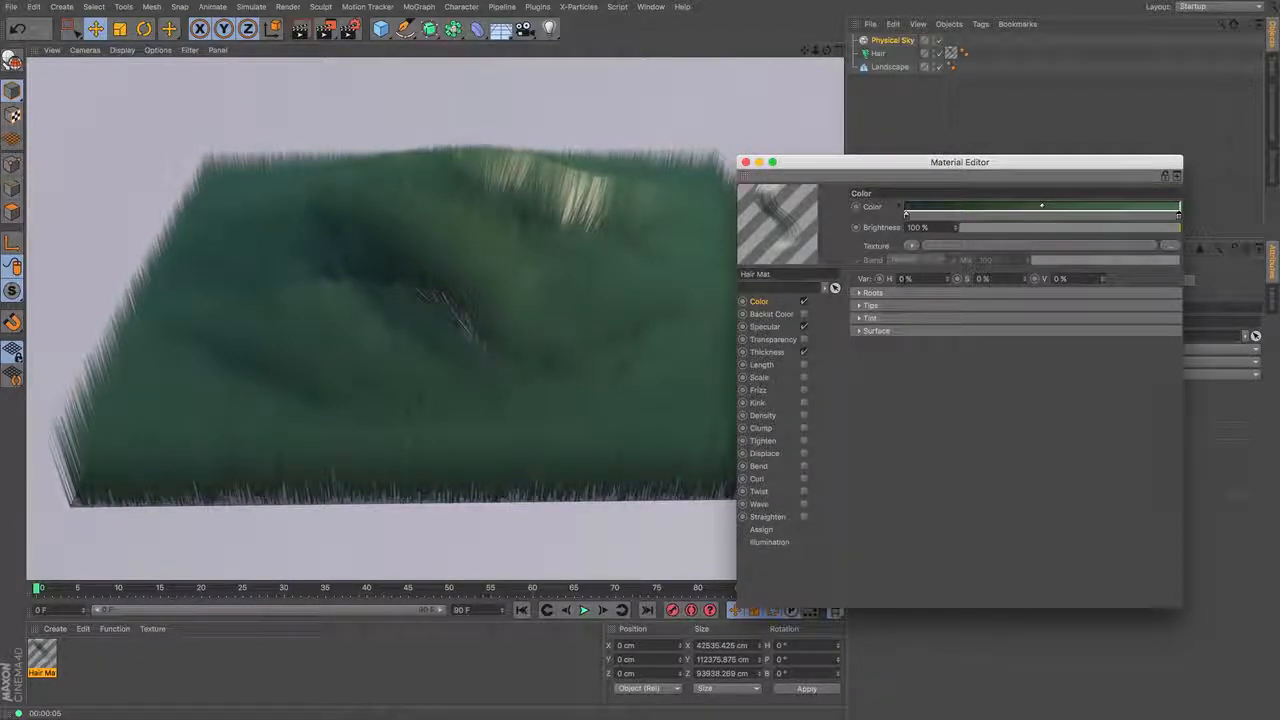
pyautogui.doubleClick(903, 279)
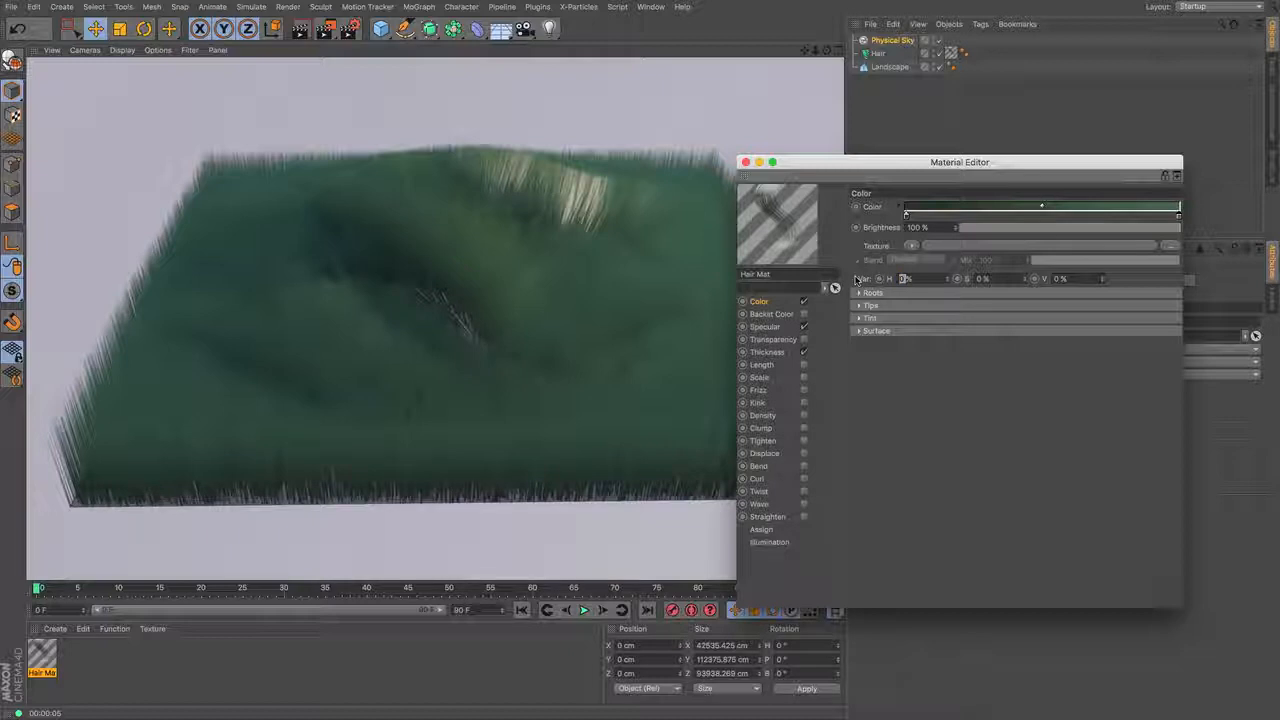
pyautogui.press('Tab')
pyautogui.write('5')
pyautogui.press('Tab')
pyautogui.write('5')
pyautogui.press('Tab')
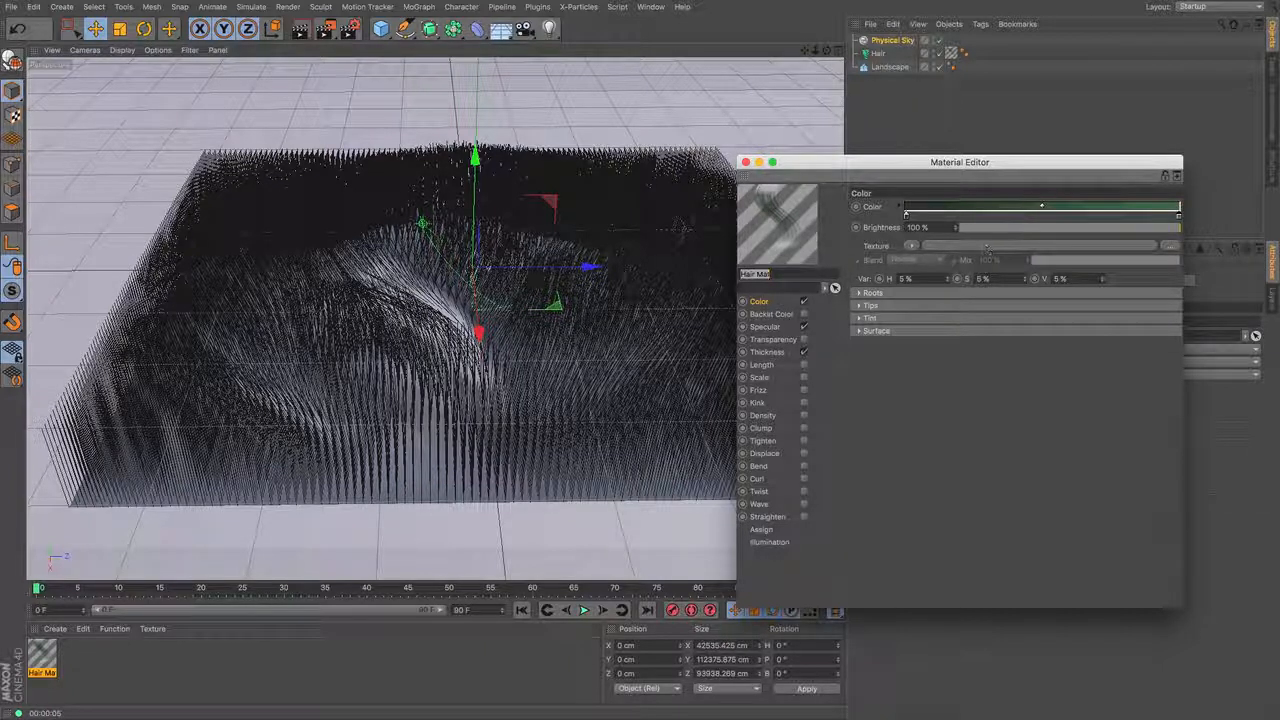
pyautogui.click(301, 30)
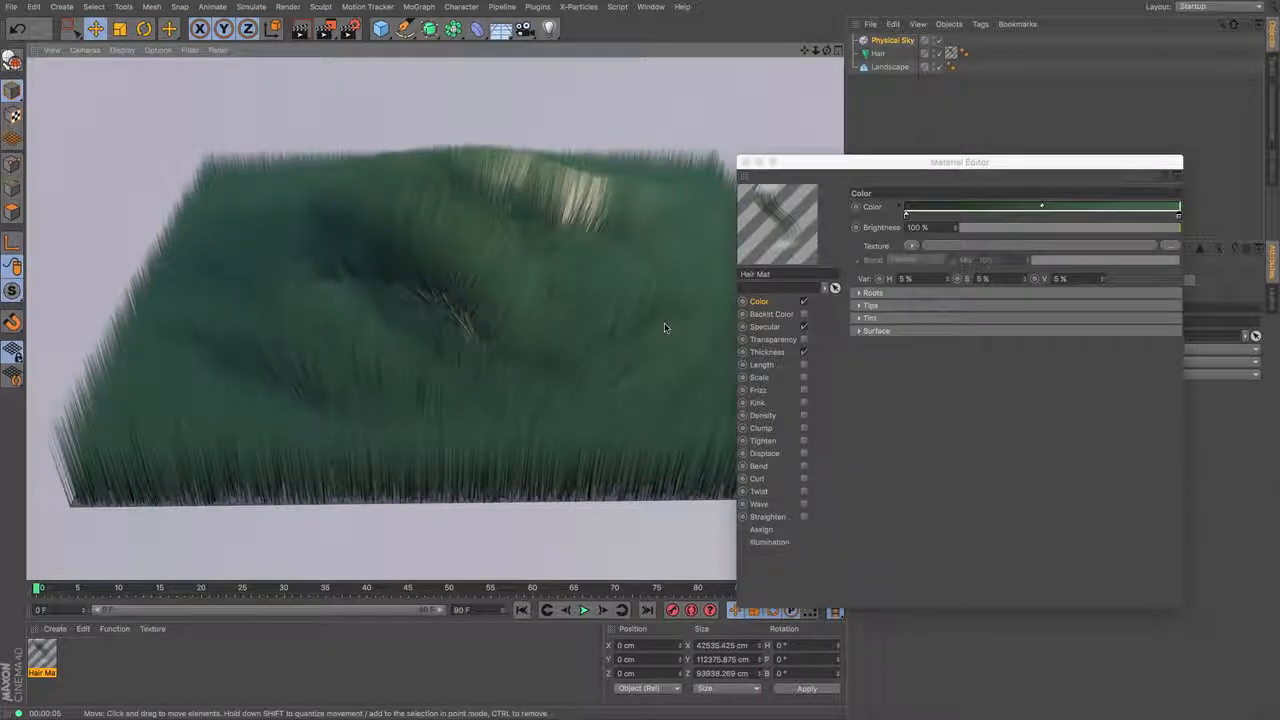
# - Reduce the hair material's primary specular strength to 19%
pyautogui.click(774, 328)
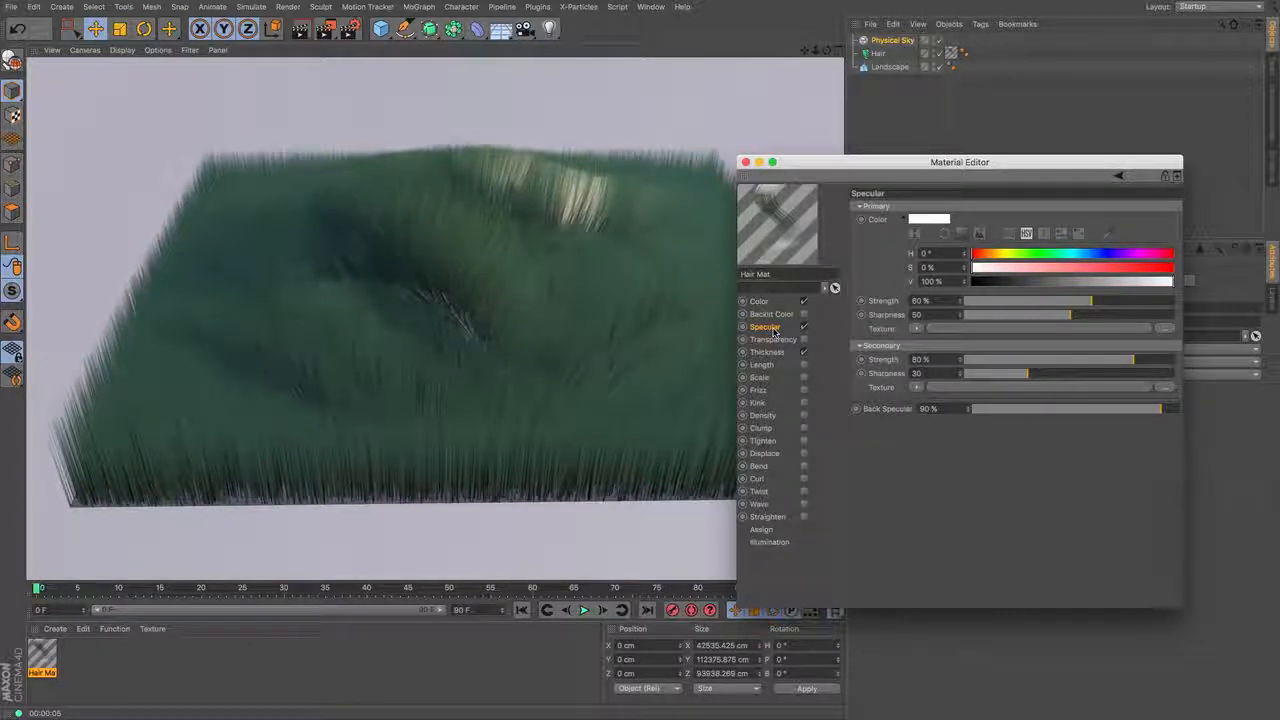
pyautogui.moveTo(1006, 303); pyautogui.dragTo(1018, 304)
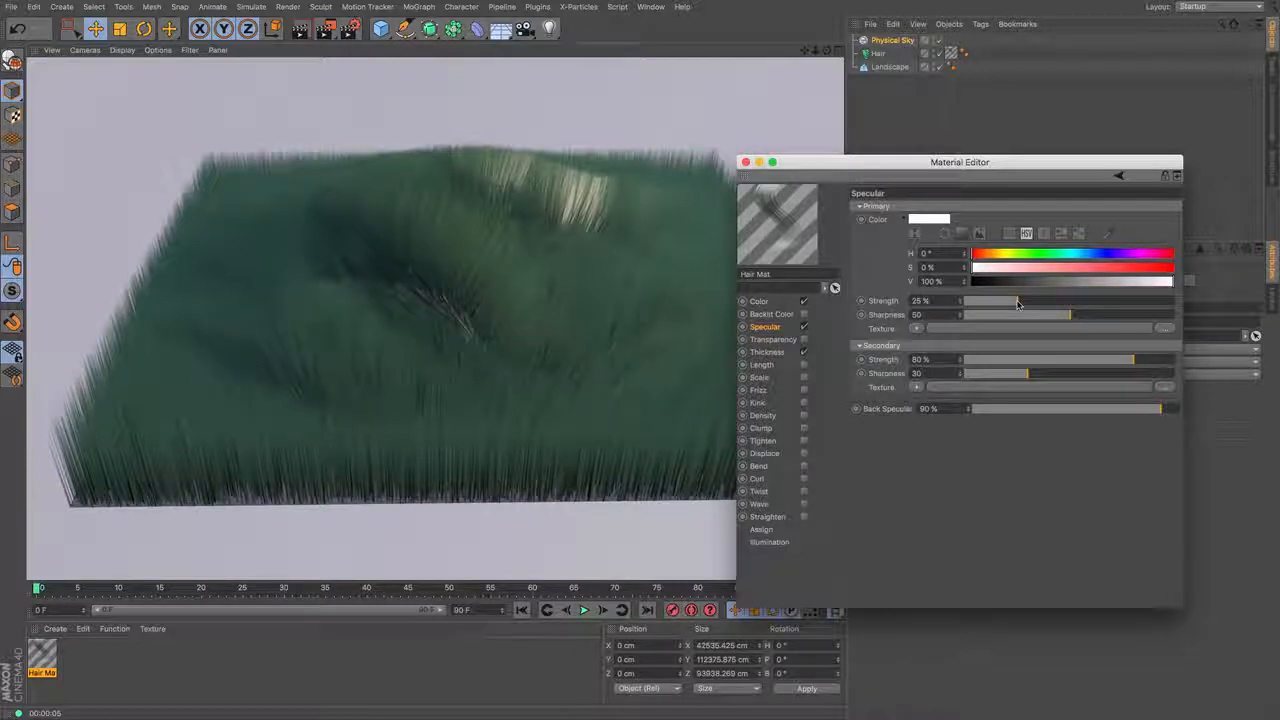
pyautogui.moveTo(1018, 304); pyautogui.dragTo(1005, 305)
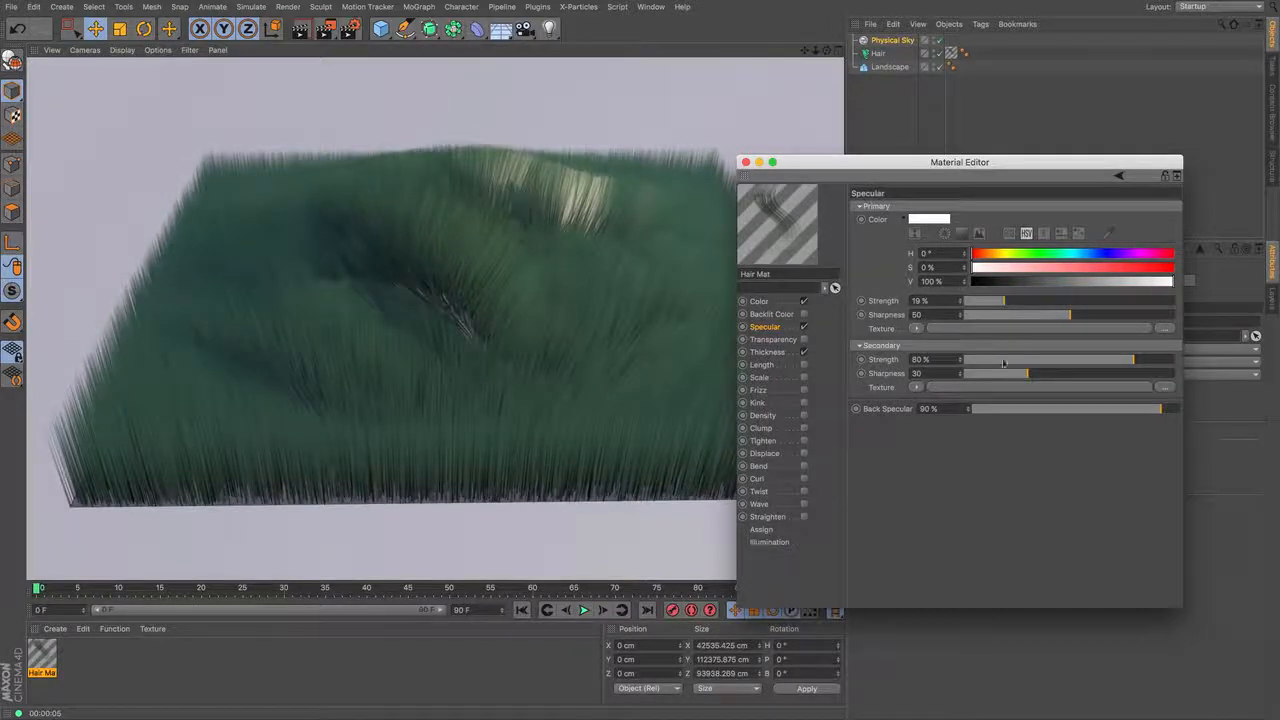
# - Reduce the hair material's secondary specular strength to 27% and render the view
pyautogui.click(1022, 364)
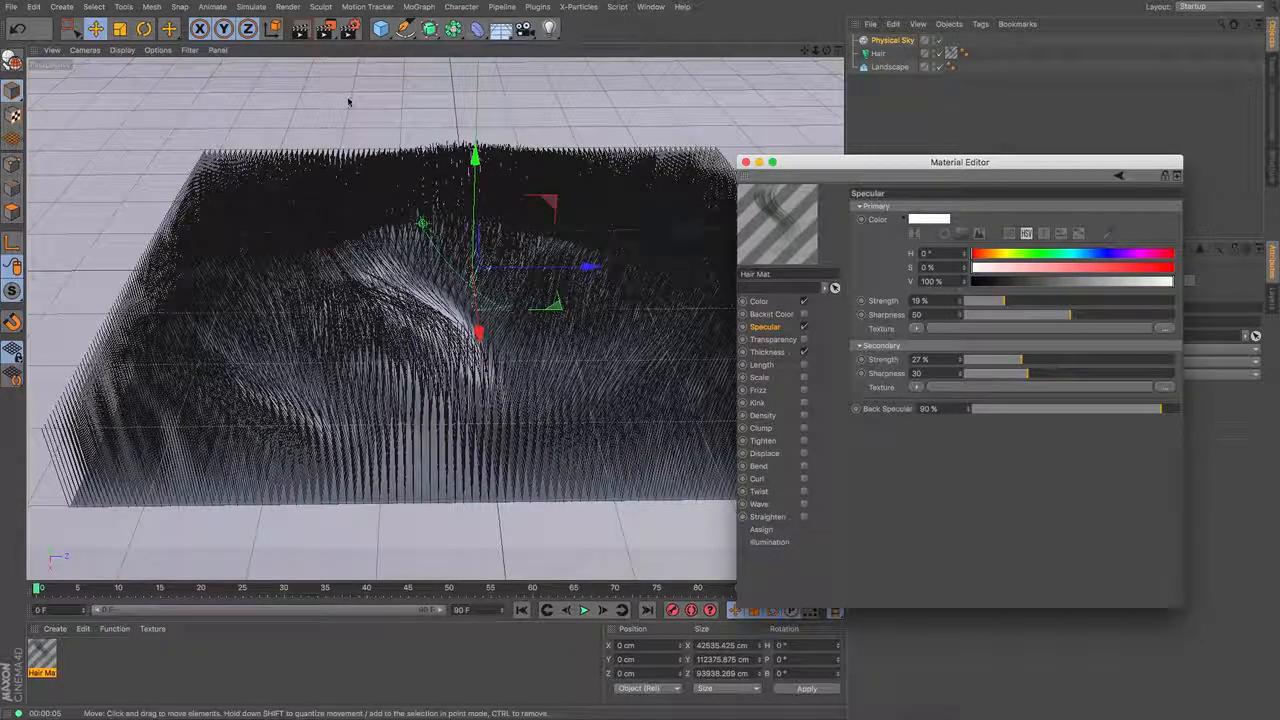
pyautogui.click(301, 29)
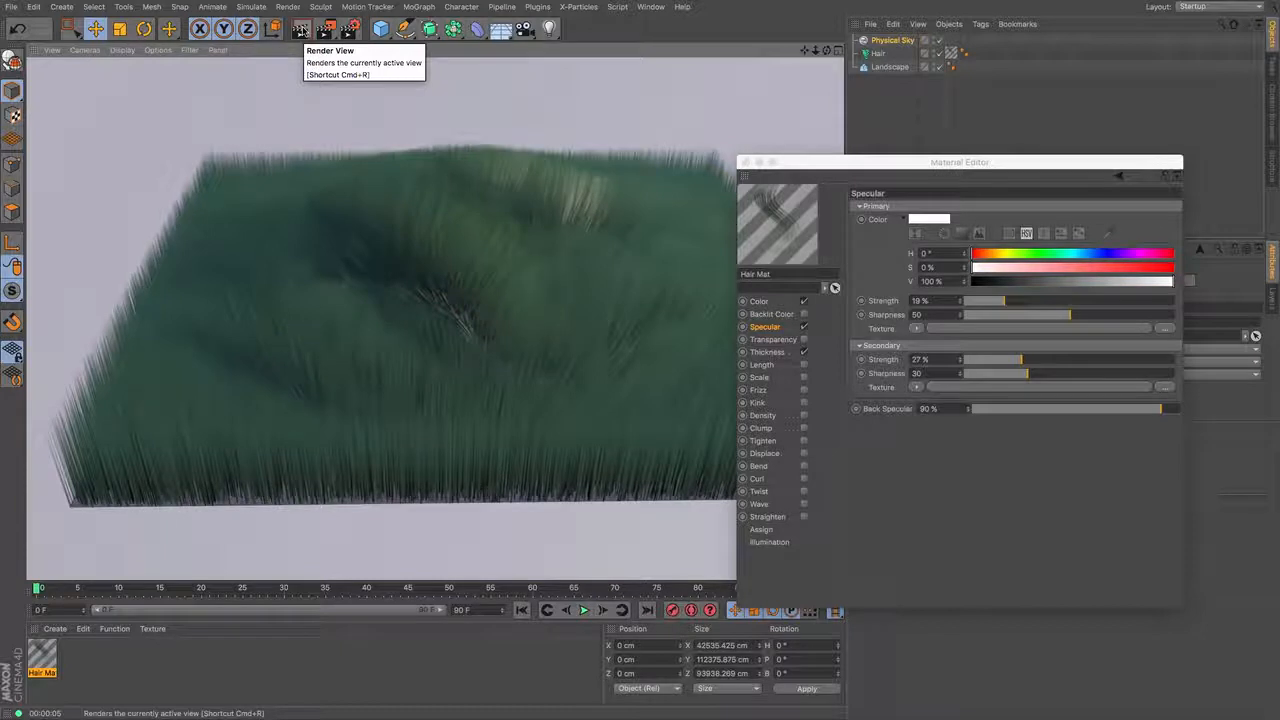
# - Set the hair material's thickness to 2 cm at the root and 1 cm at the tip, and render the view
pyautogui.click(788, 356)
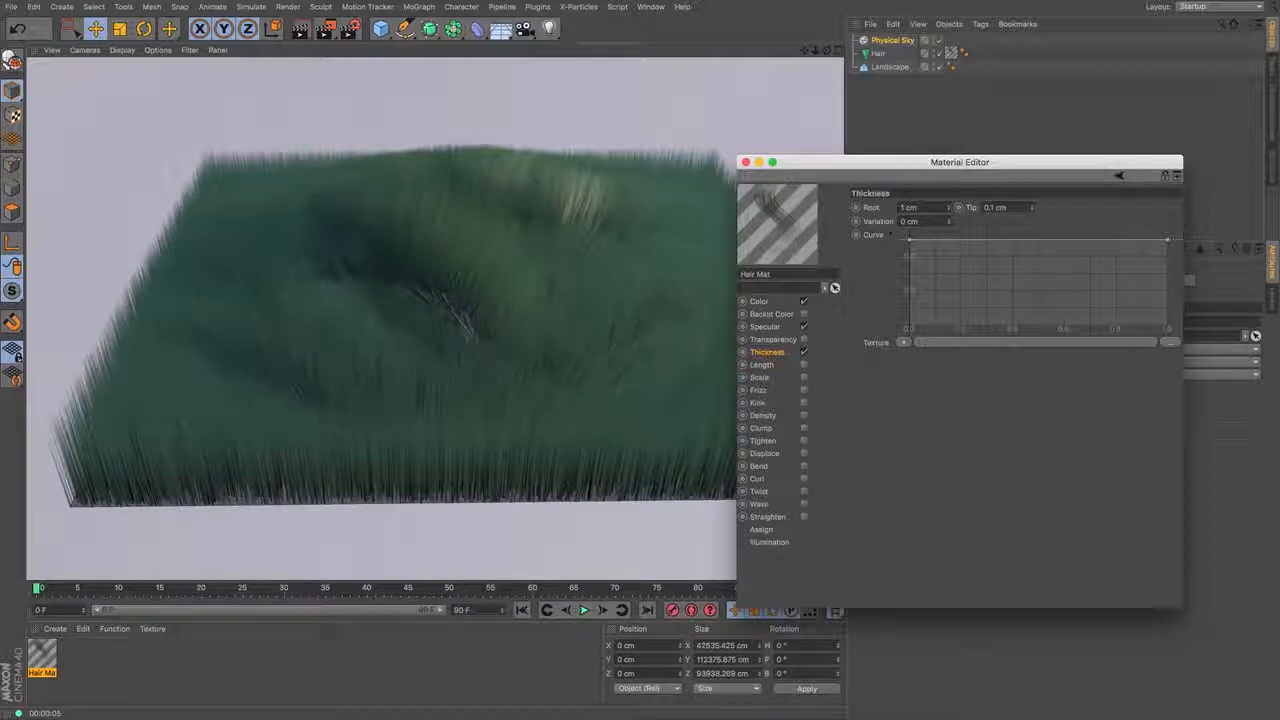
pyautogui.write('2')
pyautogui.press('Tab')
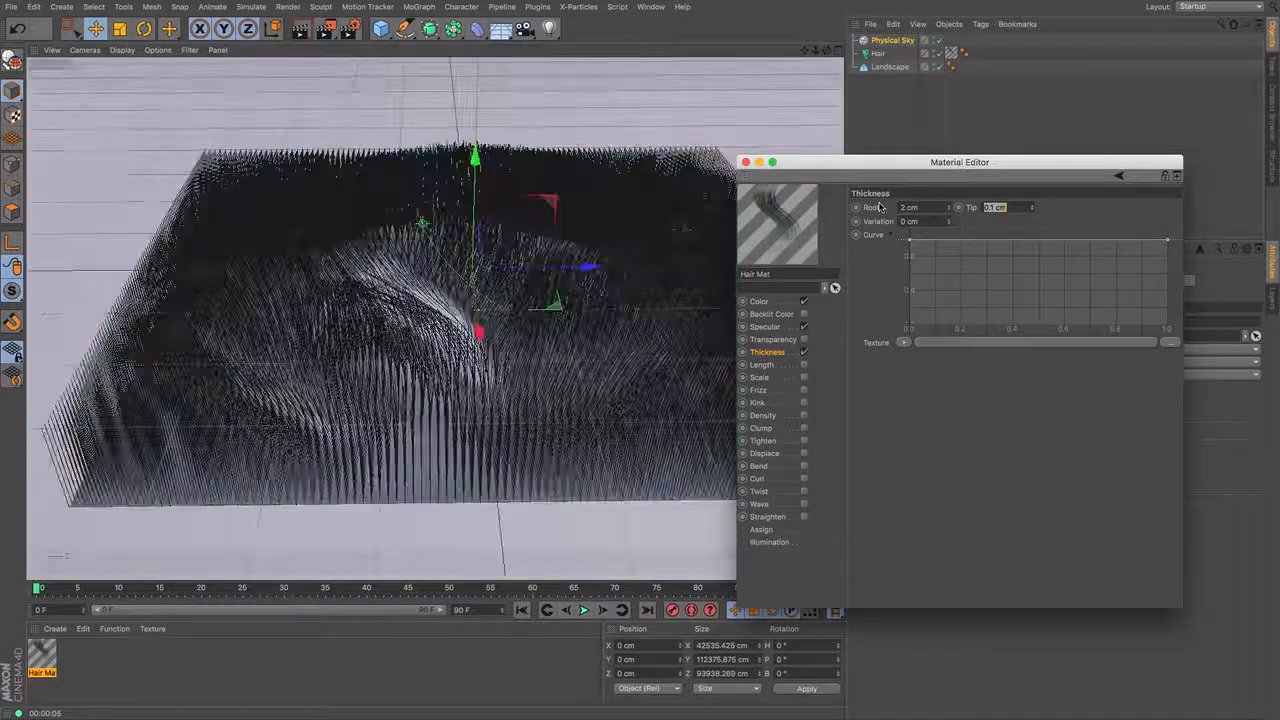
pyautogui.write('1')
pyautogui.press('Tab')
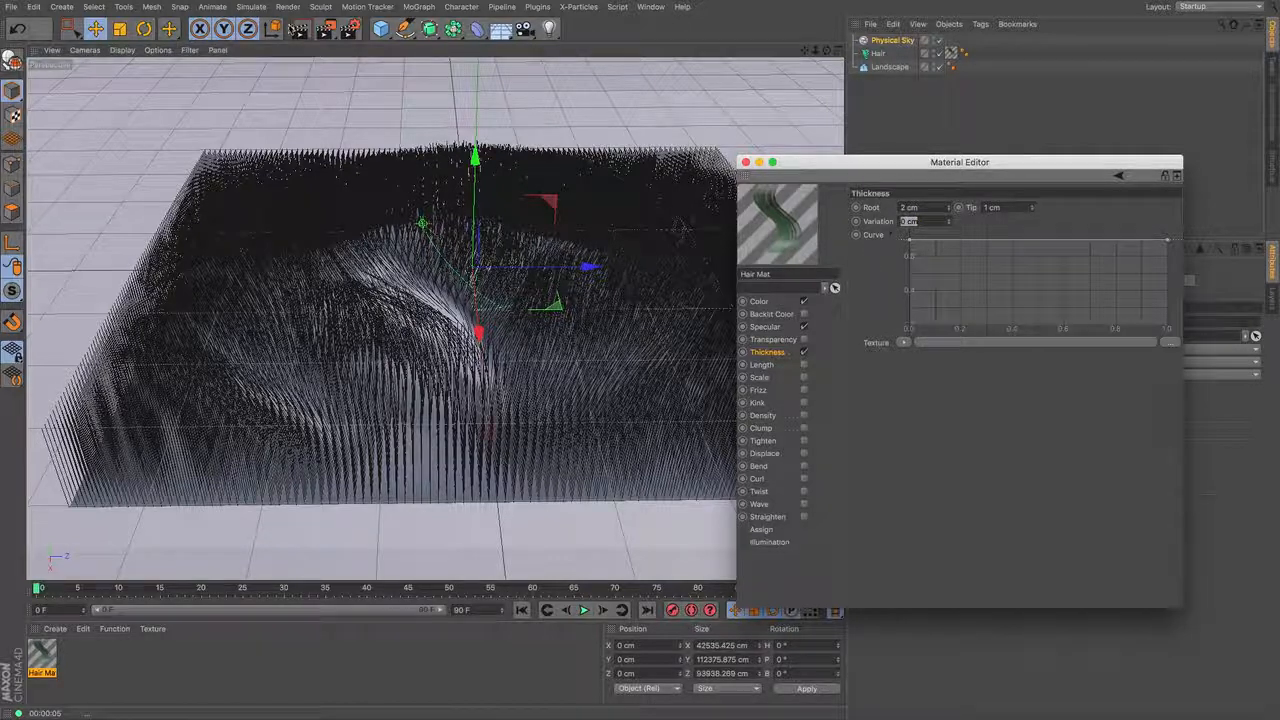
pyautogui.click(300, 28)
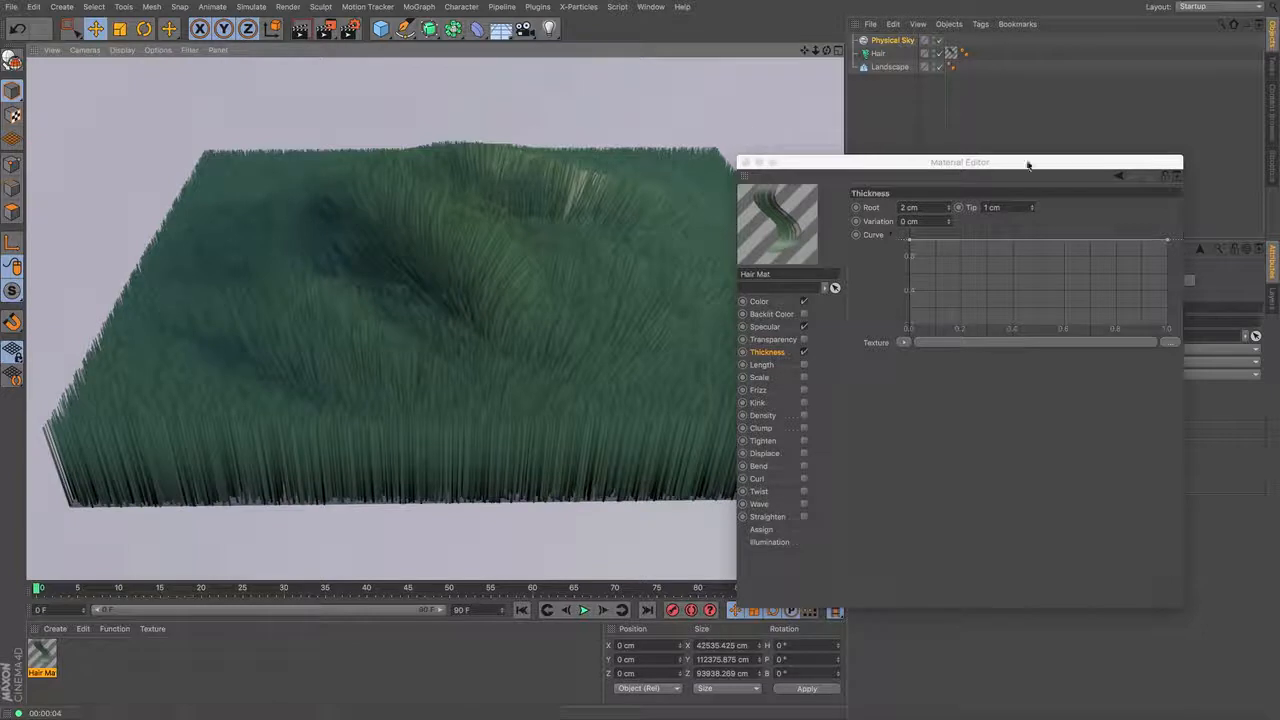
# - Shape the hair thickness curve to taper at the tip by adding a point near its end and lowering the end point, with a test render
pyautogui.keyDown('ctrl'); pyautogui.click(1125, 241); pyautogui.keyUp('ctrl')
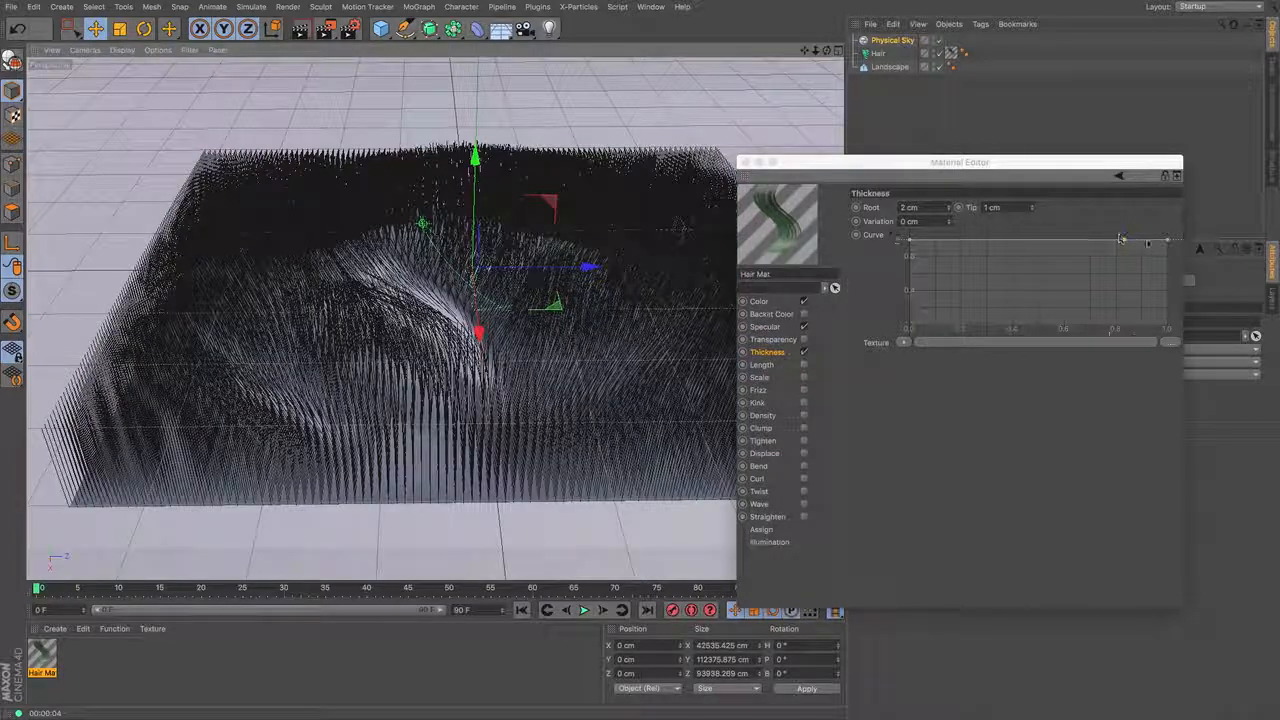
pyautogui.moveTo(1167, 240); pyautogui.dragTo(1167, 327)
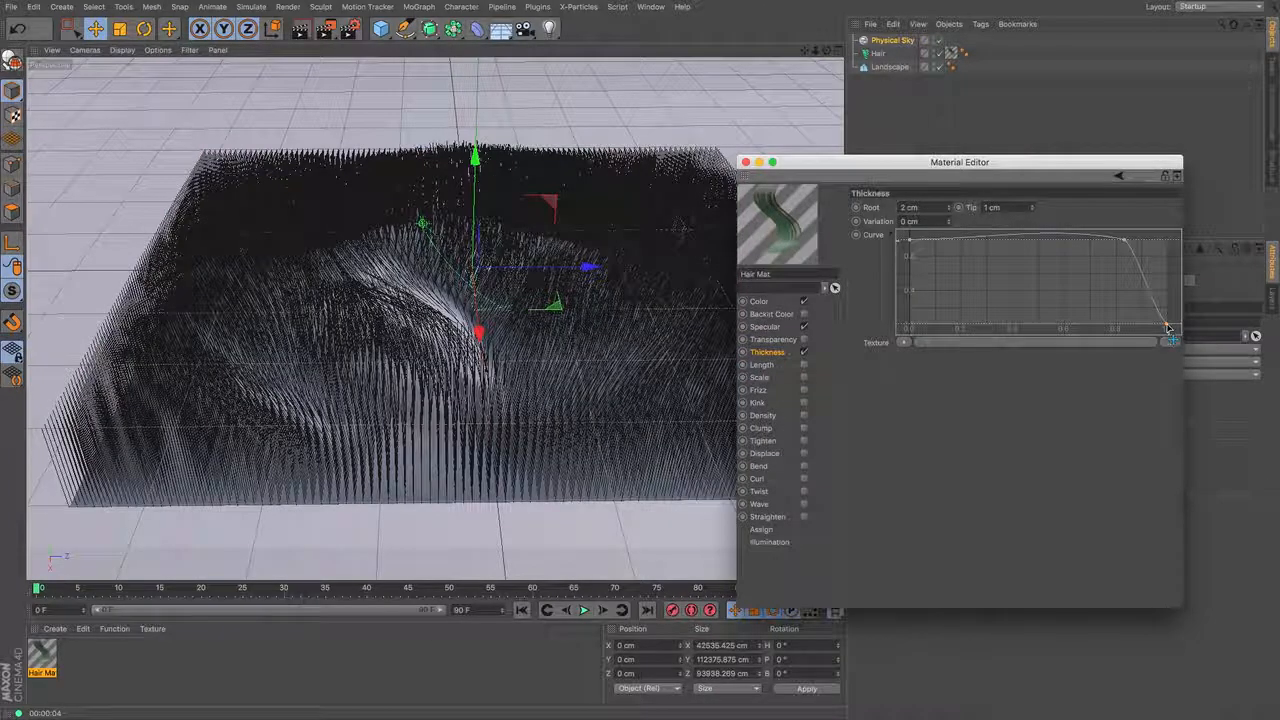
pyautogui.moveTo(1125, 243); pyautogui.dragTo(1124, 255)
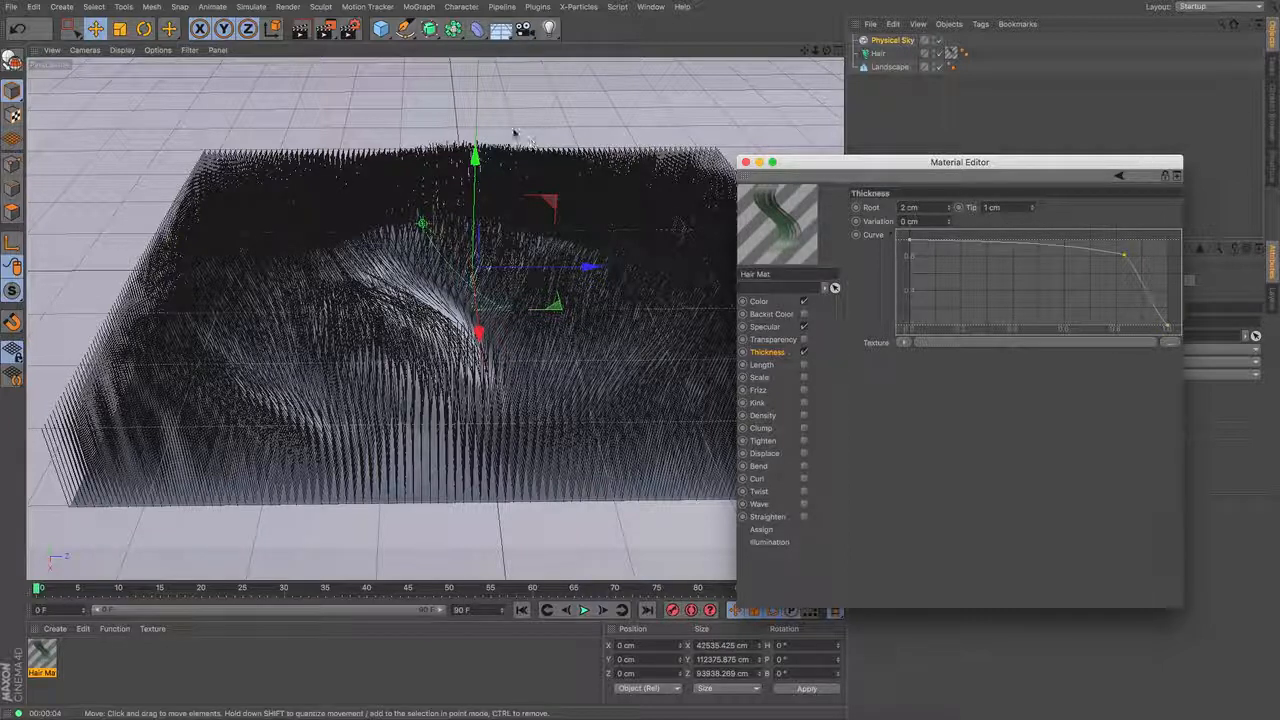
pyautogui.click(303, 30)
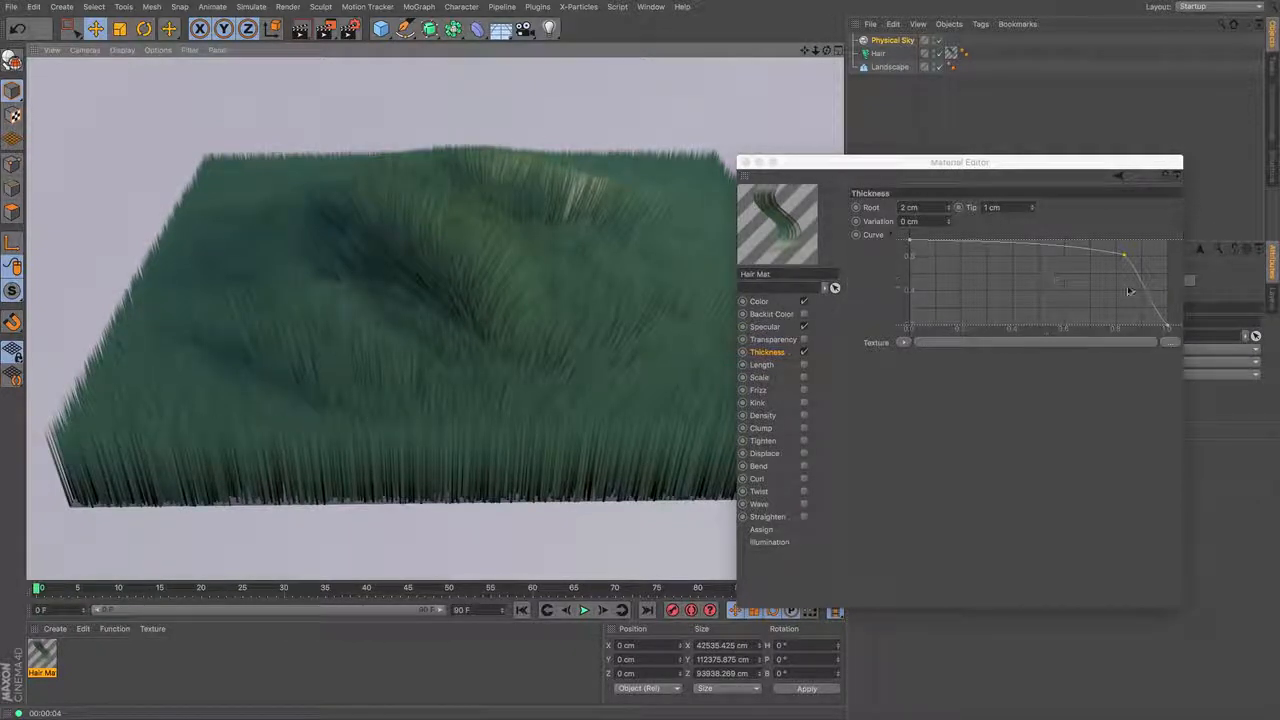
pyautogui.moveTo(1172, 328); pyautogui.dragTo(1168, 312)
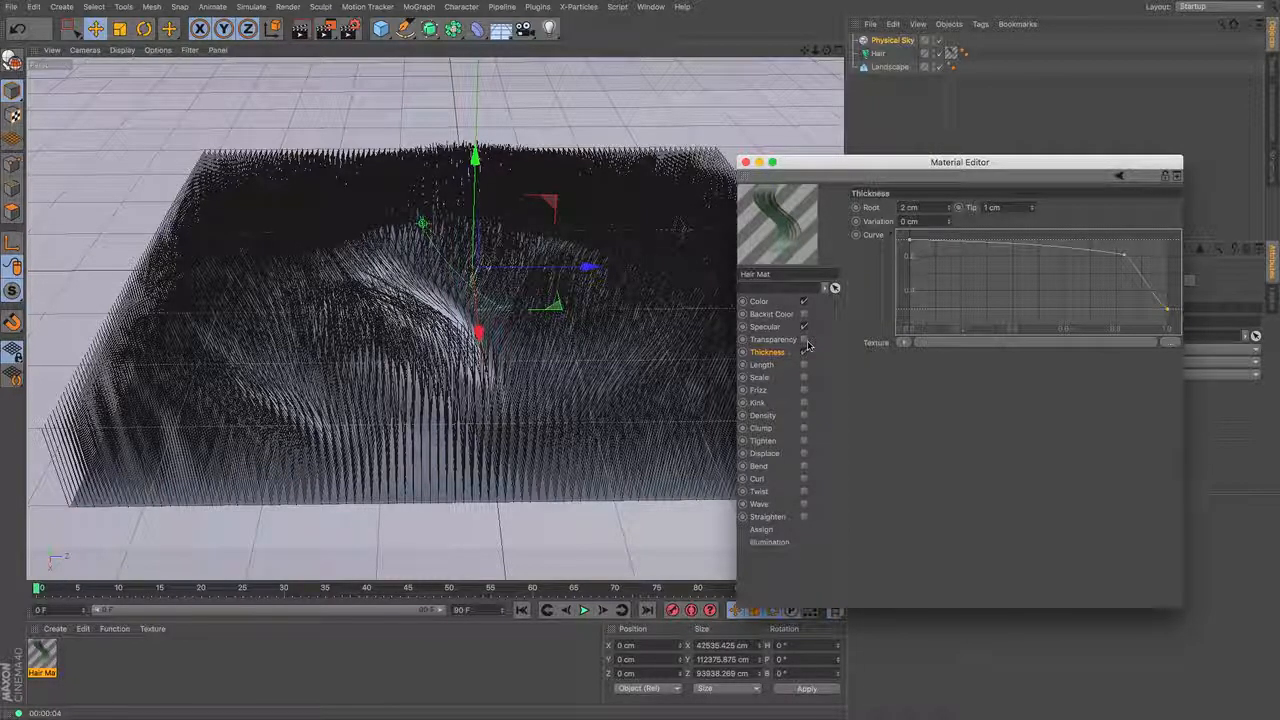
# - Enable the Kink, Clump and Bend channels of the hair material
pyautogui.click(762, 403)
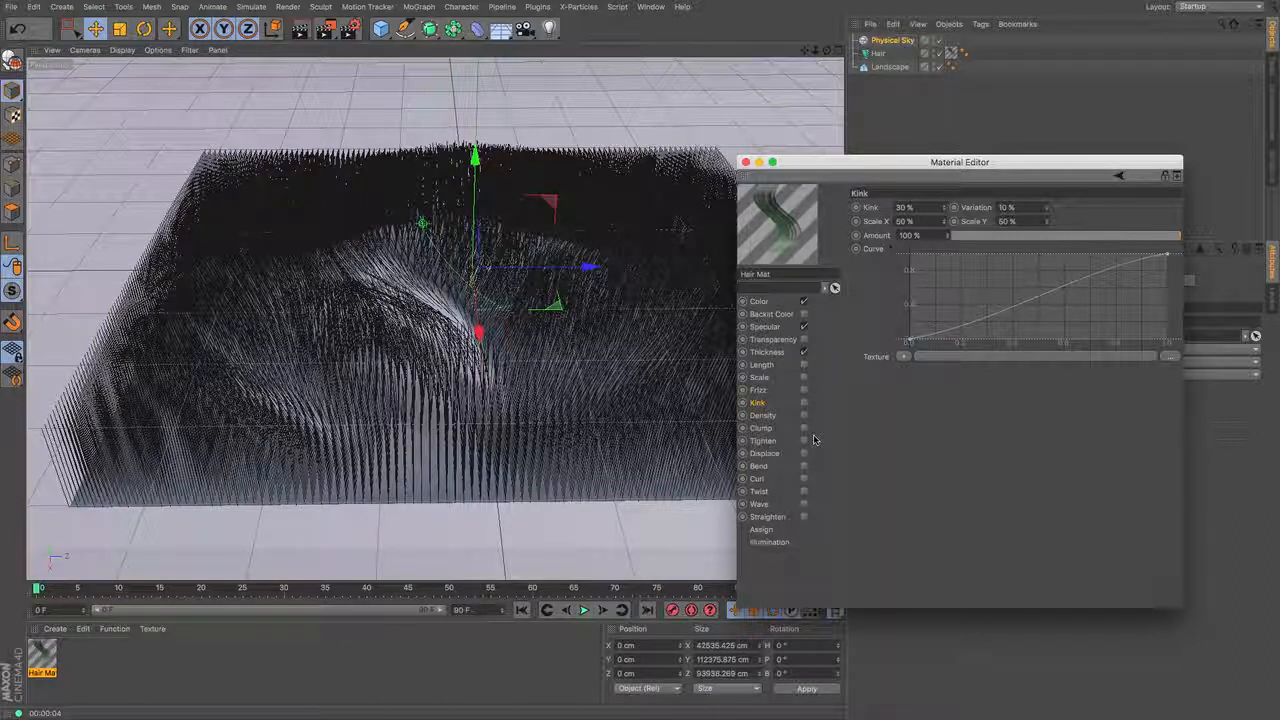
pyautogui.click(805, 403)
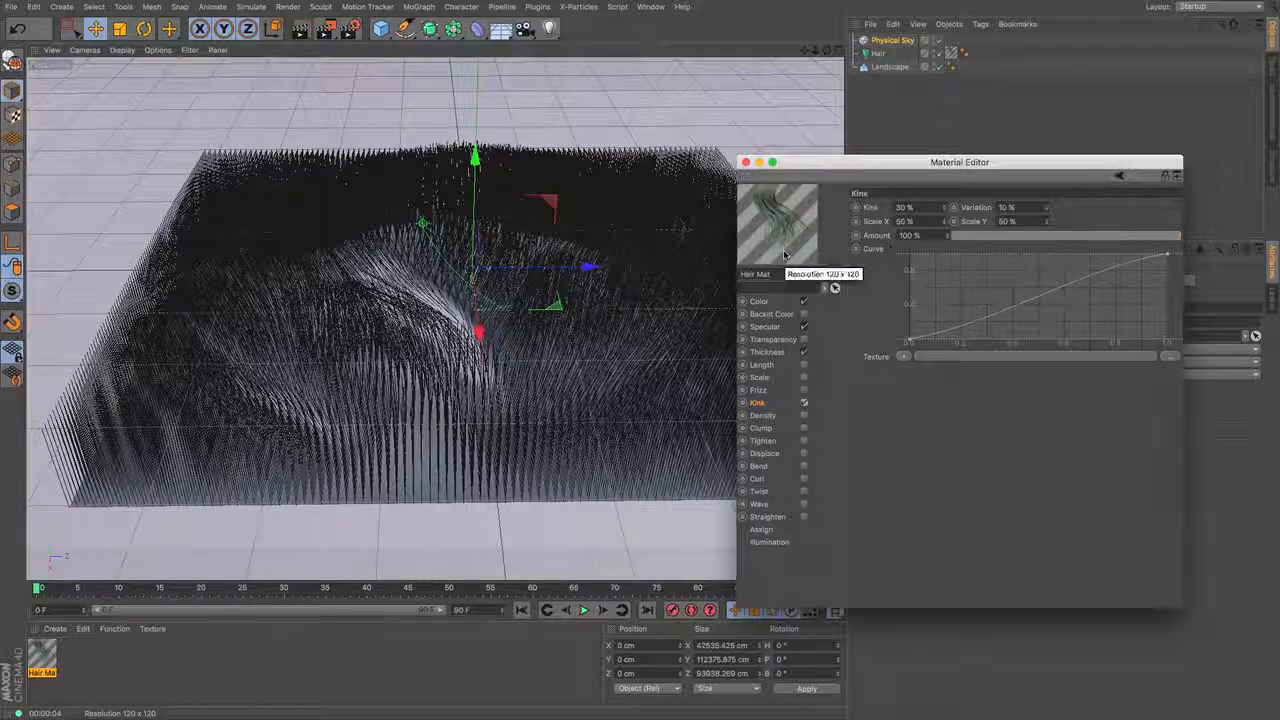
pyautogui.click(799, 430)
pyautogui.click(804, 428)
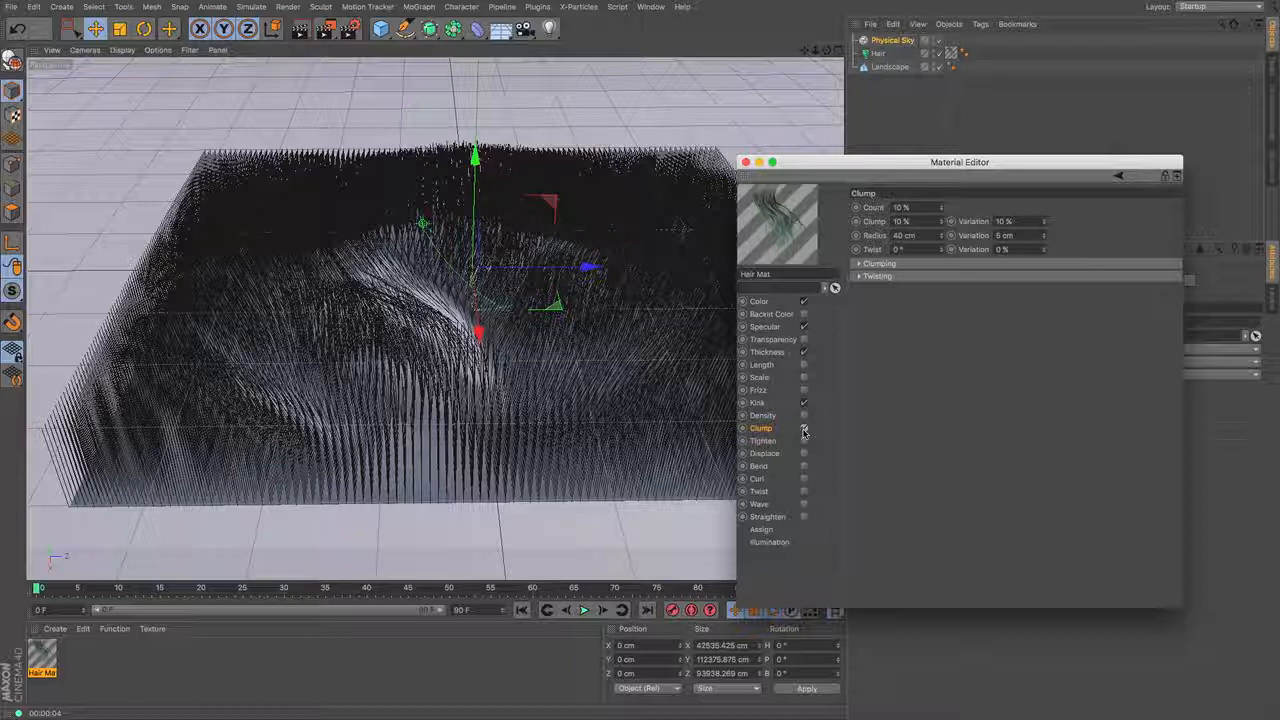
pyautogui.click(774, 466)
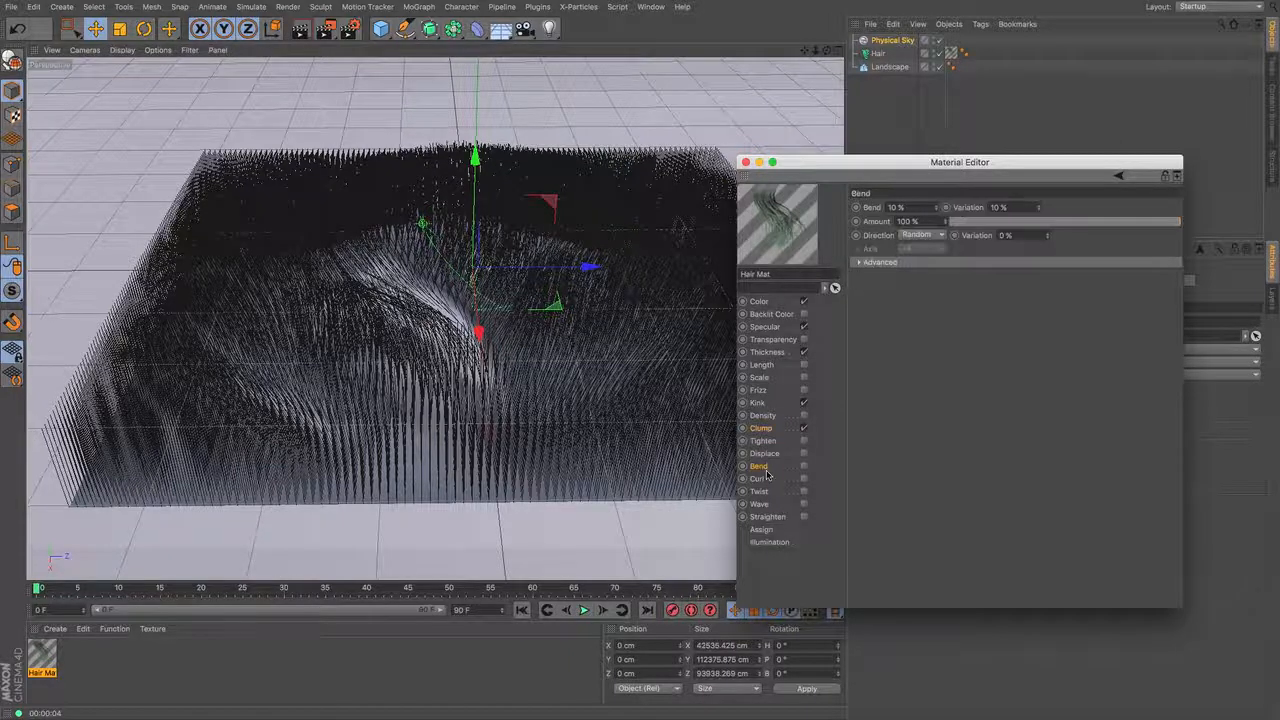
pyautogui.click(805, 467)
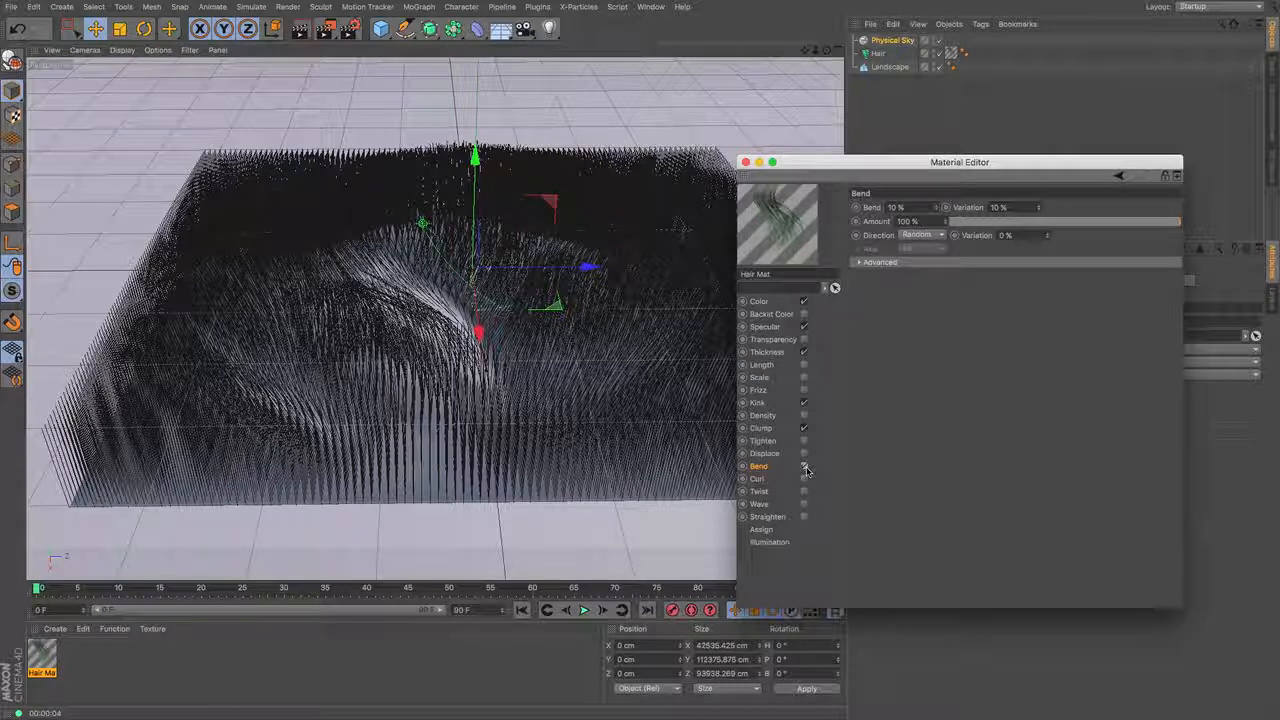
# - Enable the hair material's Curl channel with a curl of 25° and render the view
pyautogui.click(799, 480)
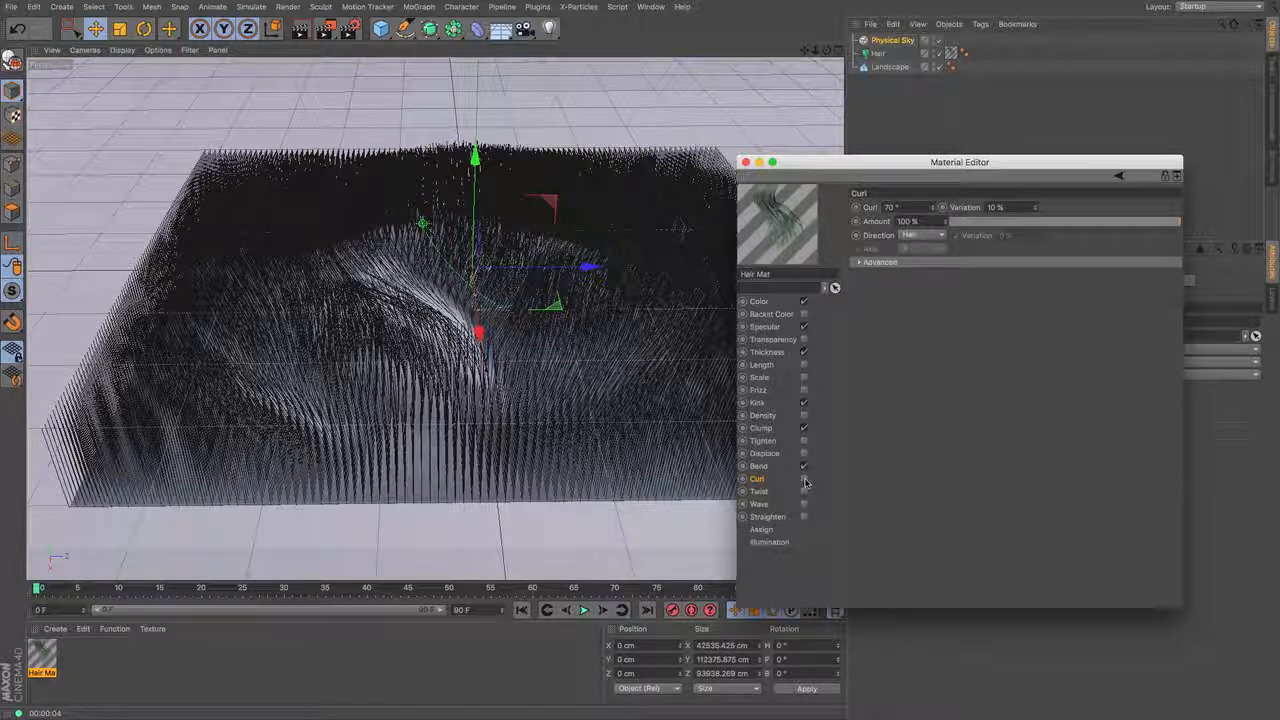
pyautogui.click(804, 480)
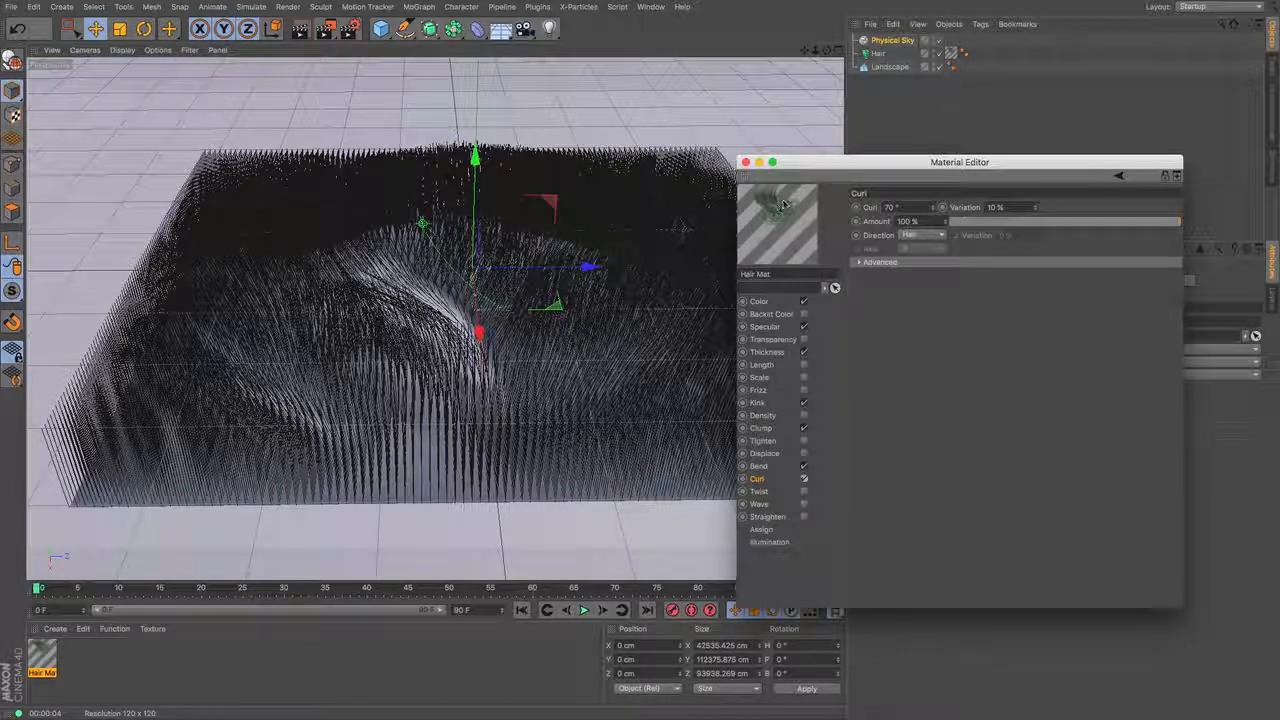
pyautogui.doubleClick(890, 207)
pyautogui.write('25')
pyautogui.press('Return')
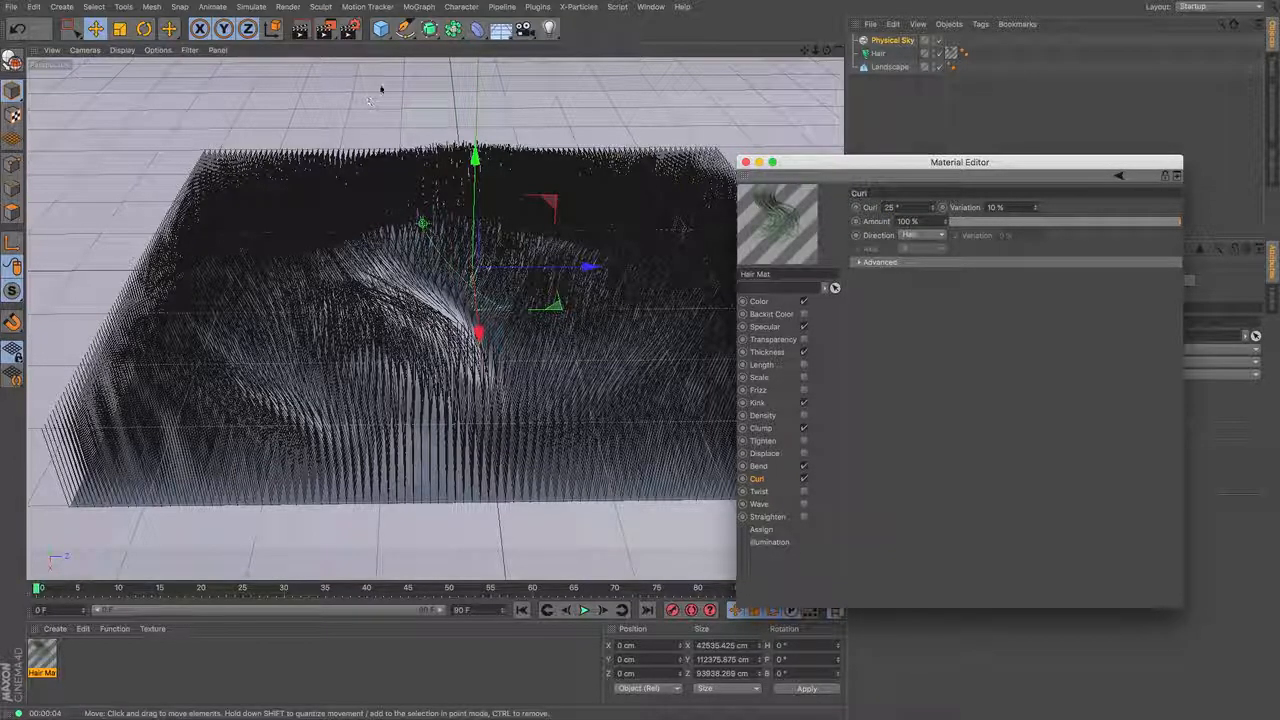
pyautogui.click(299, 33)
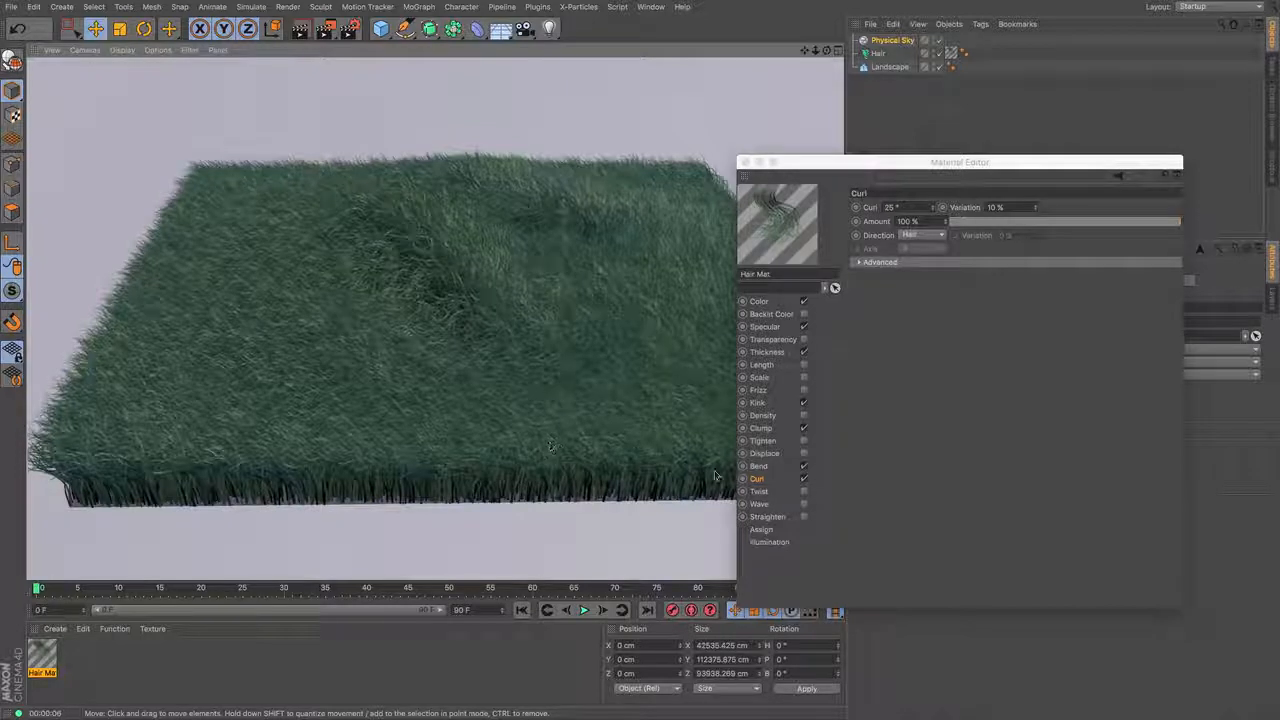
# - Disable the hair material's Kink channel, render the view and close the material's editor
pyautogui.click(805, 404)
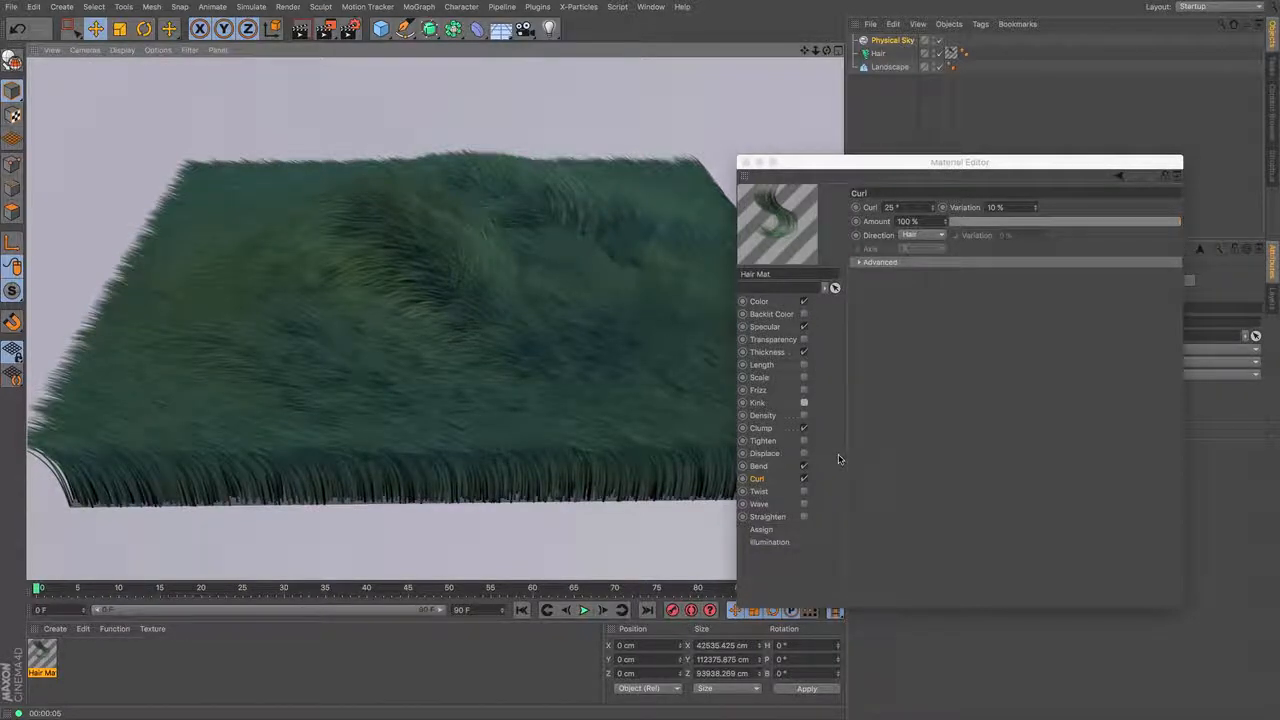
pyautogui.click(760, 390)
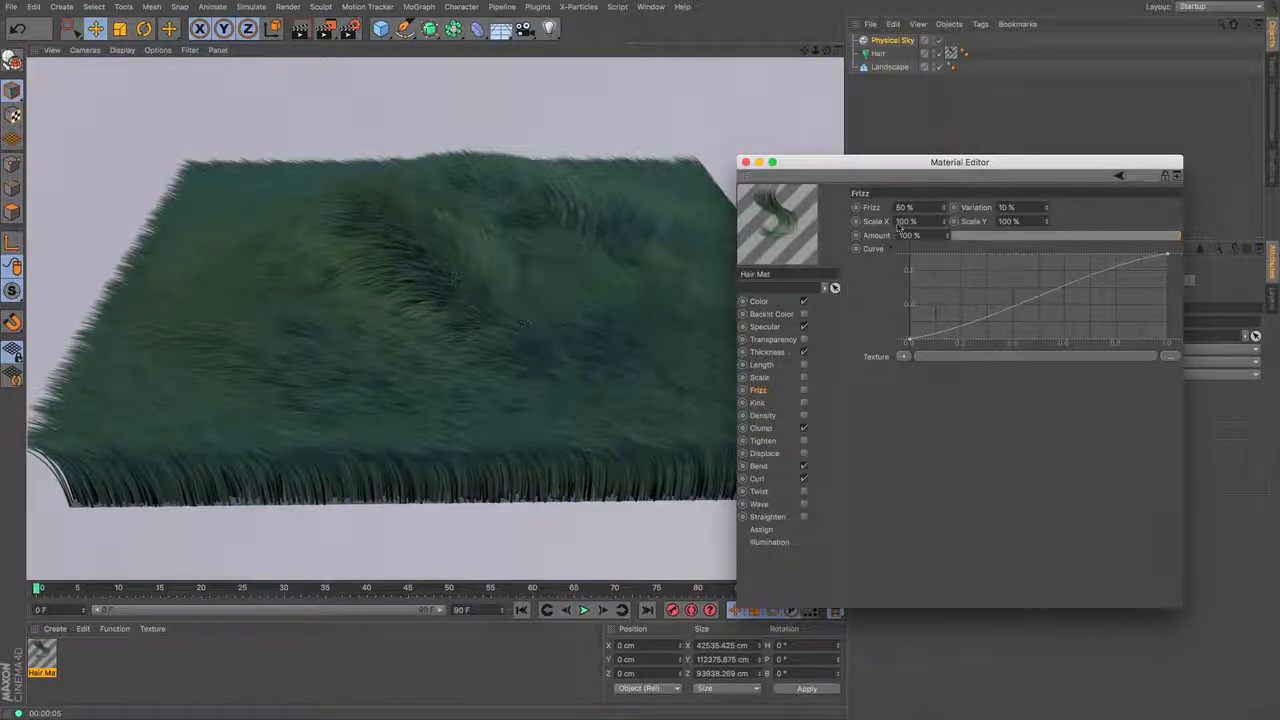
pyautogui.click(745, 163)
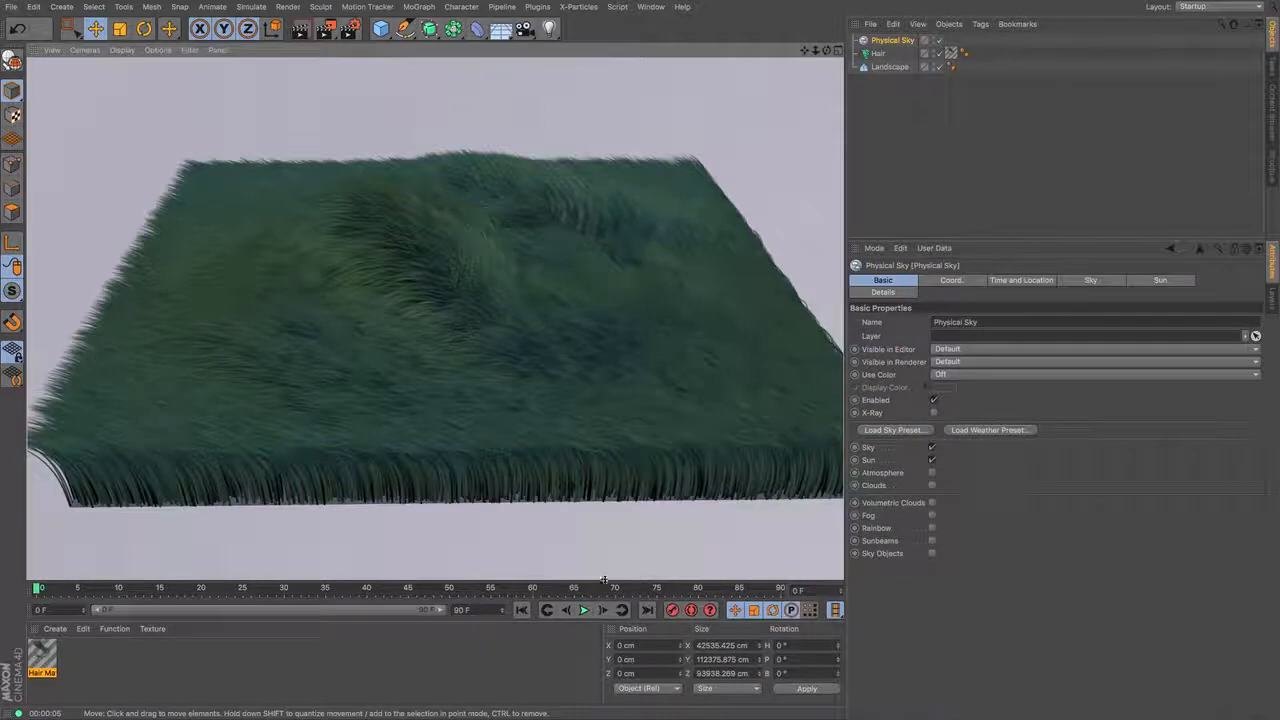
# - Play the animation to test the hair movement, and set the Hair object's dynamics stiffness to 100% and rest hold to 50%
pyautogui.click(586, 611)
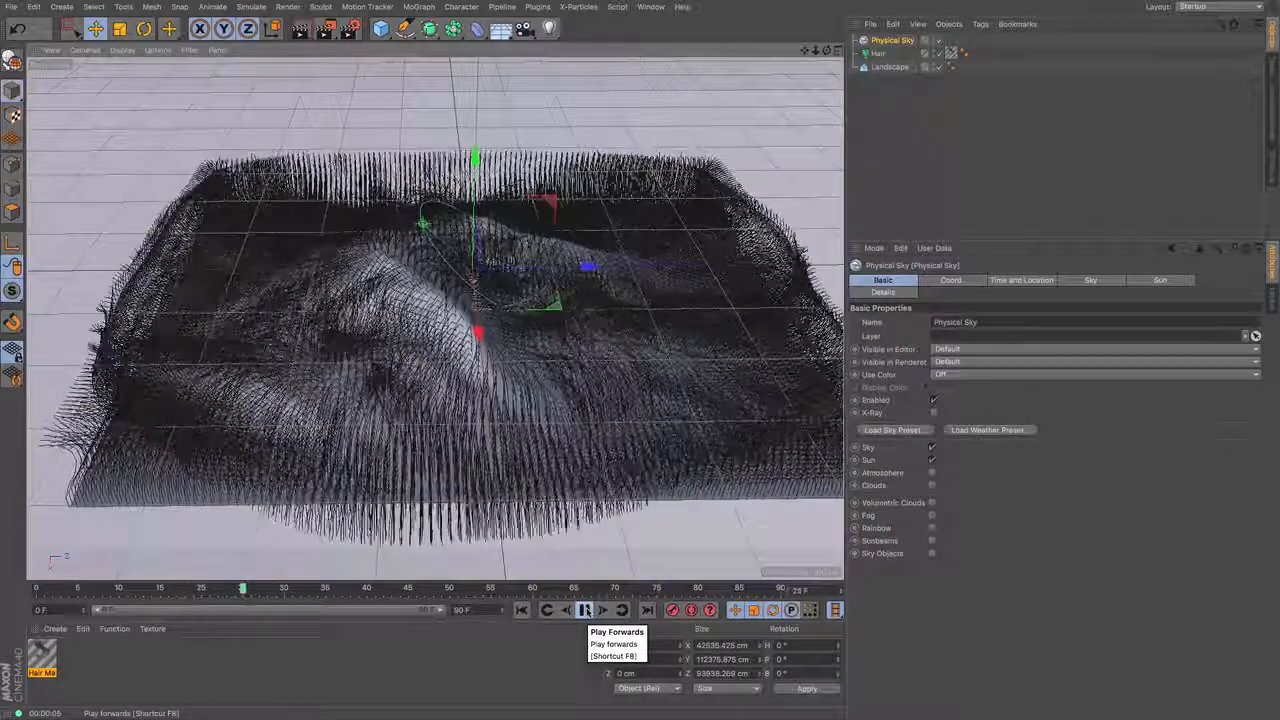
pyautogui.click(586, 611)
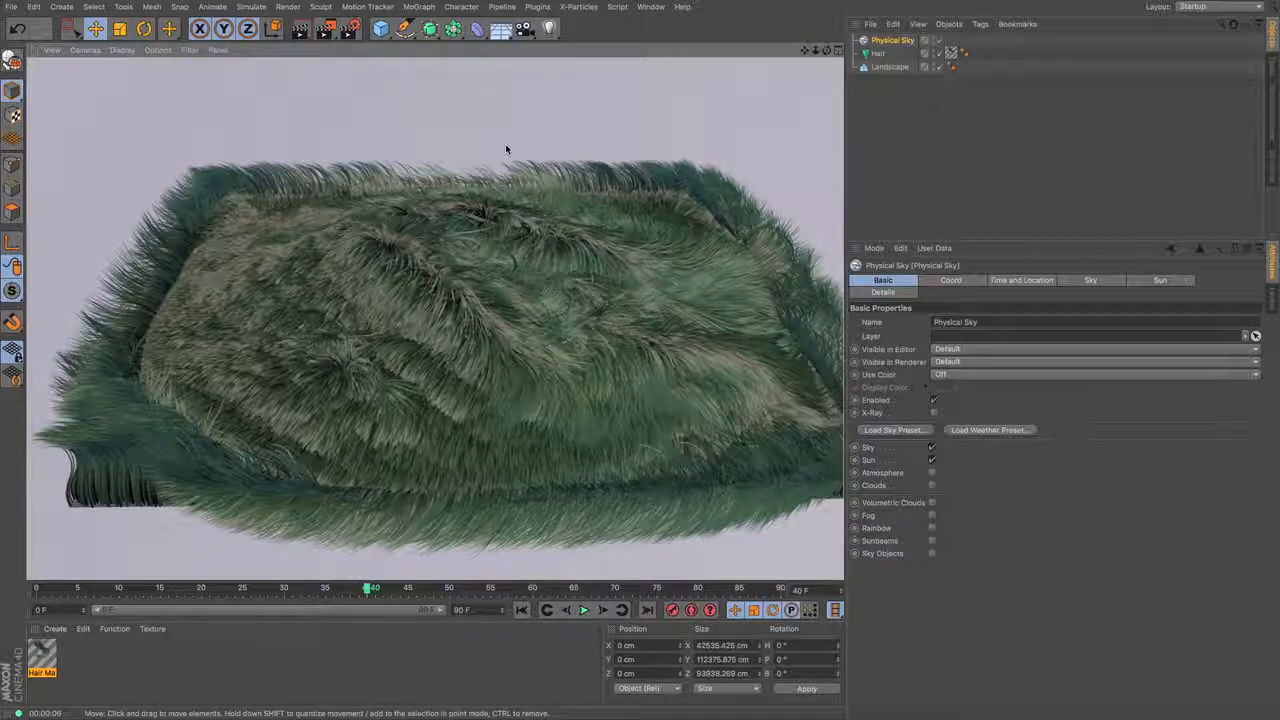
pyautogui.click(877, 53)
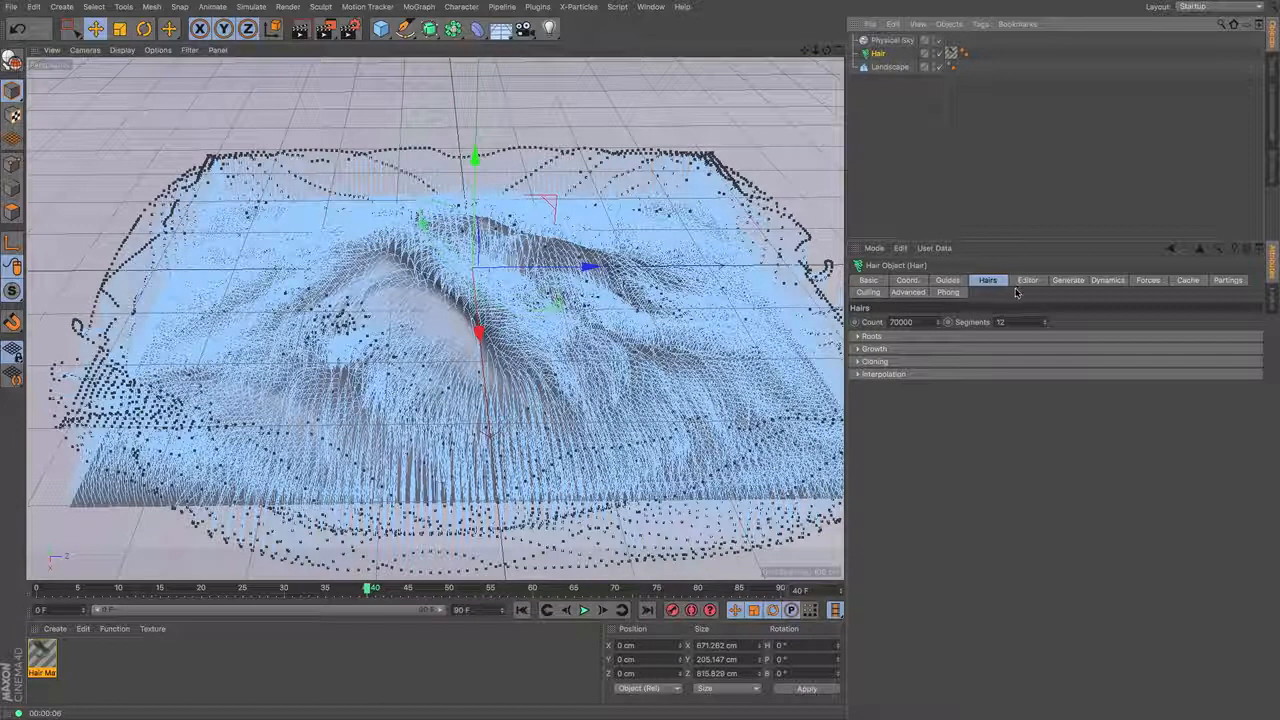
pyautogui.click(1107, 282)
pyautogui.click(857, 335)
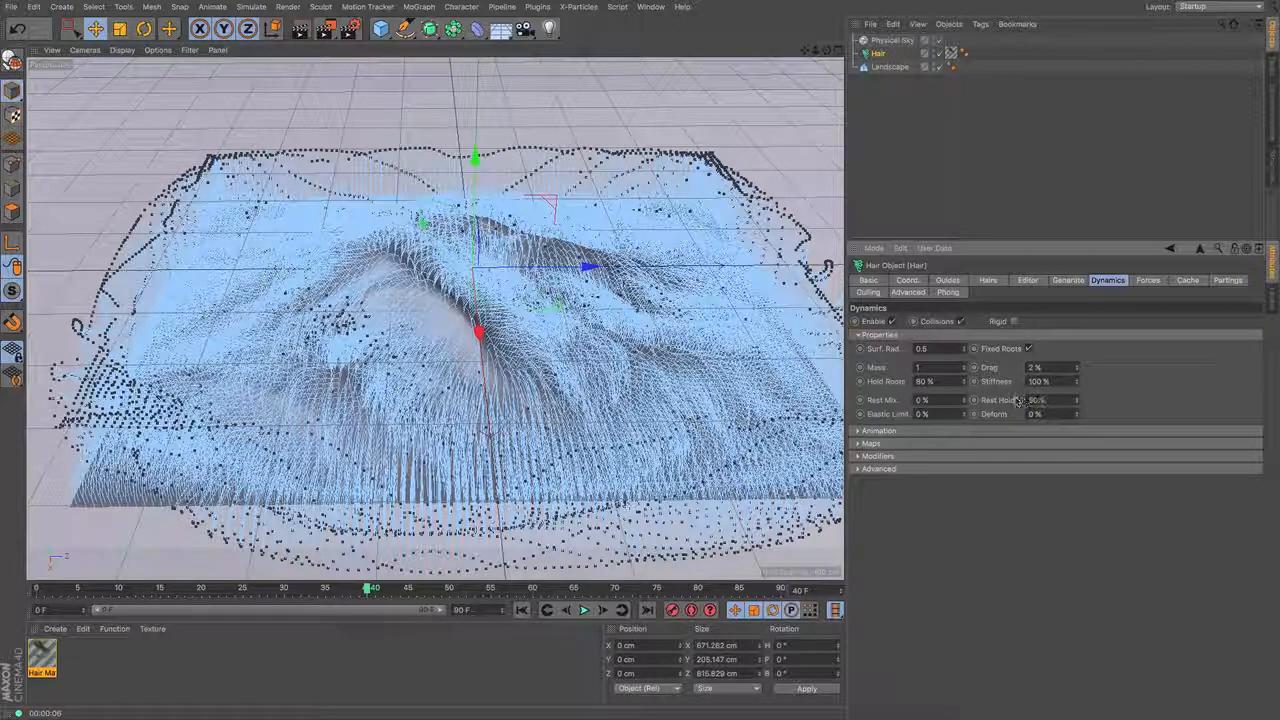
# - Replay the animation from the first frame to check the hair dynamics, stopping at frame 57 and rendering the view
pyautogui.click(522, 610)
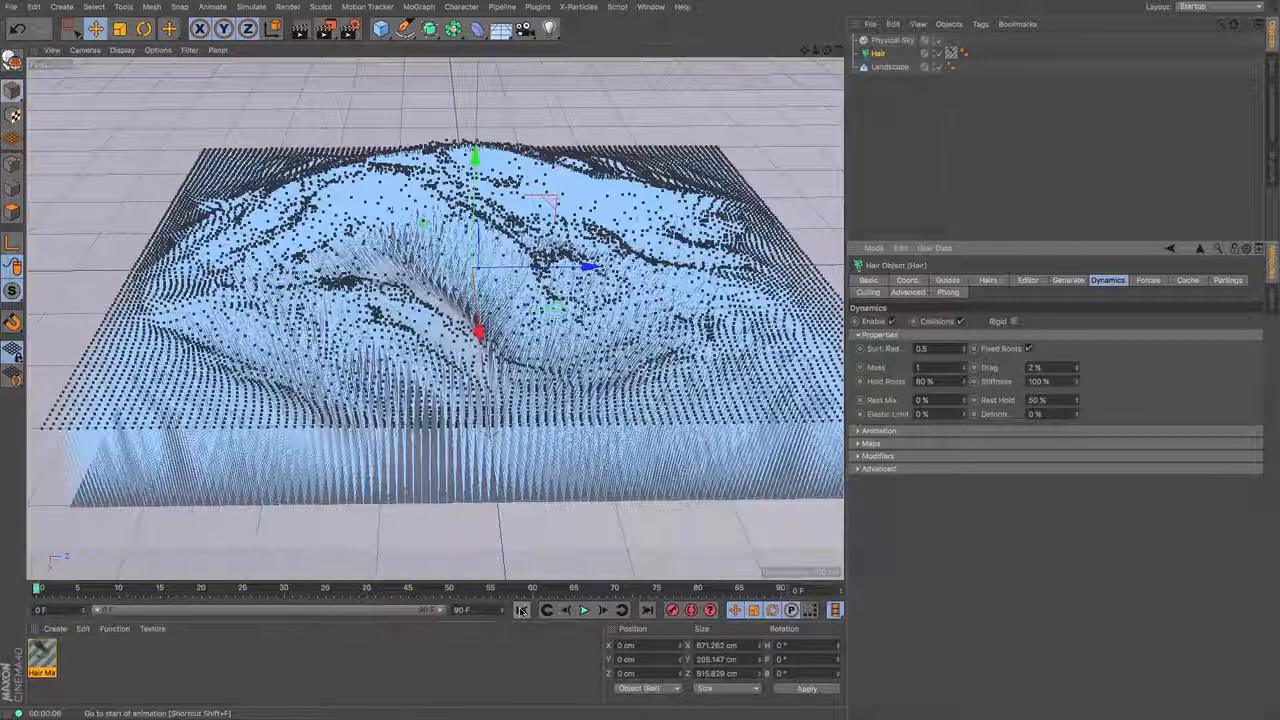
pyautogui.click(584, 610)
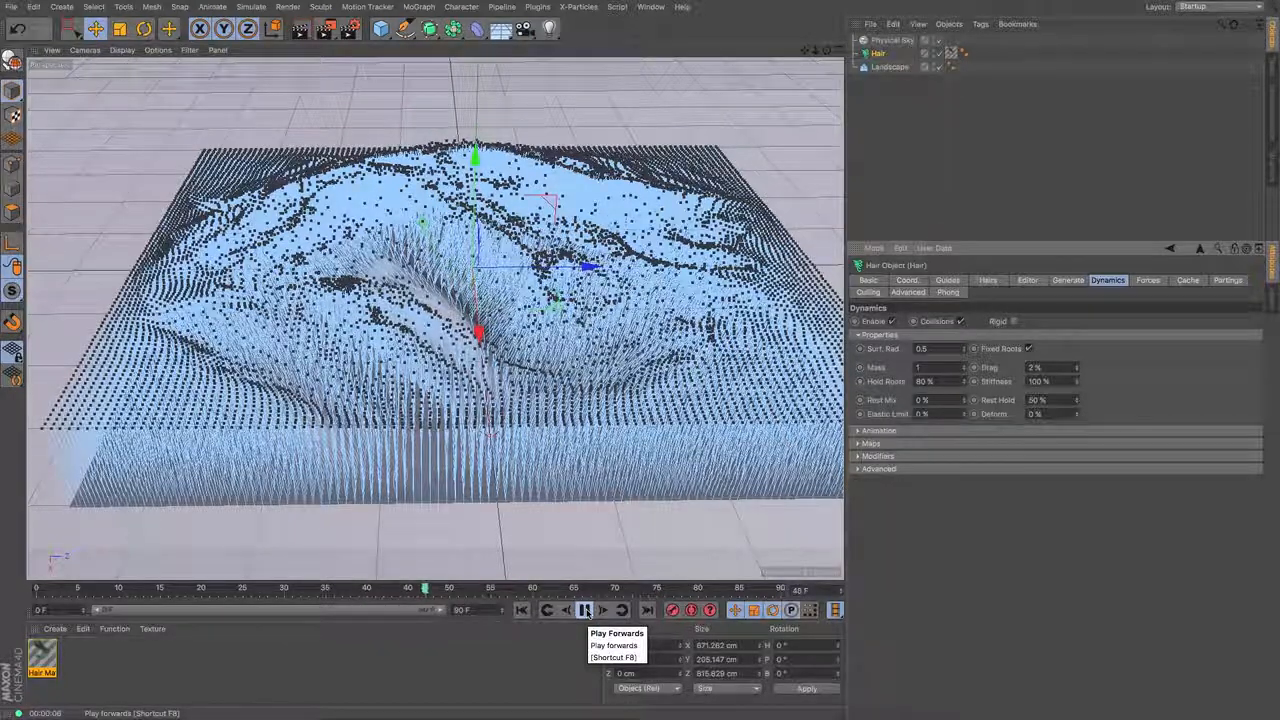
pyautogui.click(585, 610)
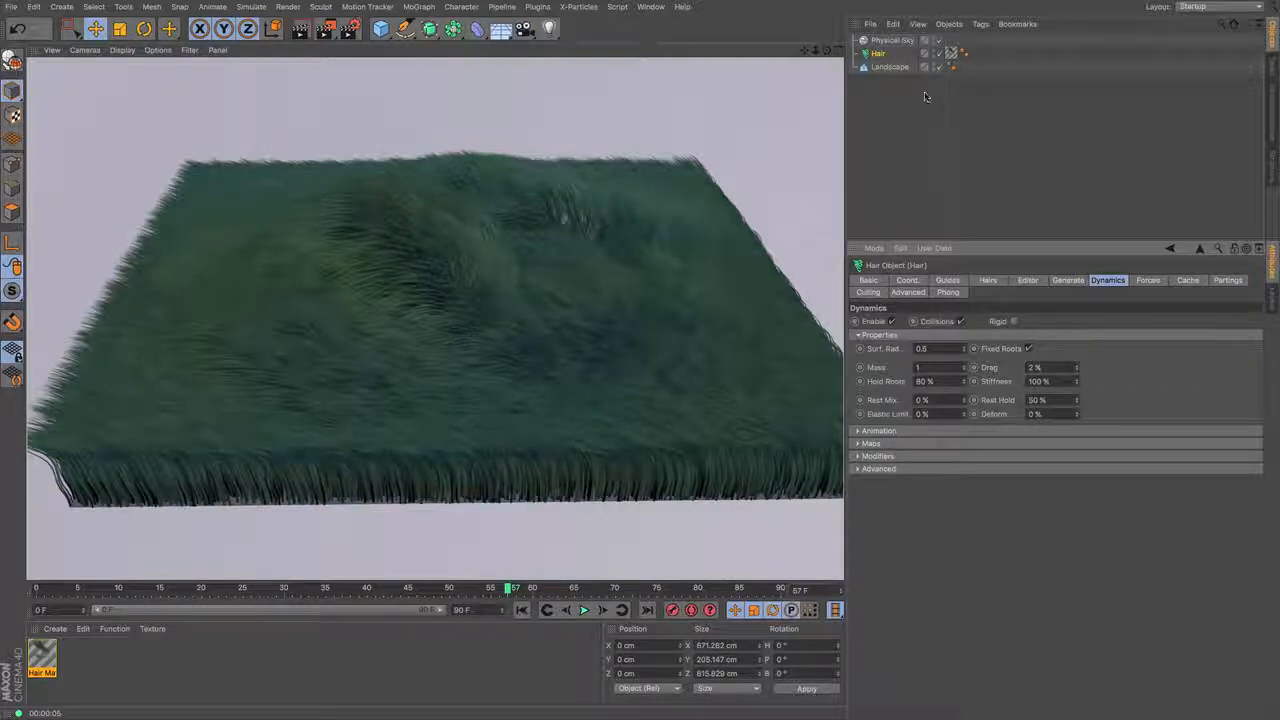
# - Set the hair material's Bend direction variation to 50% and render the view
pyautogui.doubleClick(42, 657)
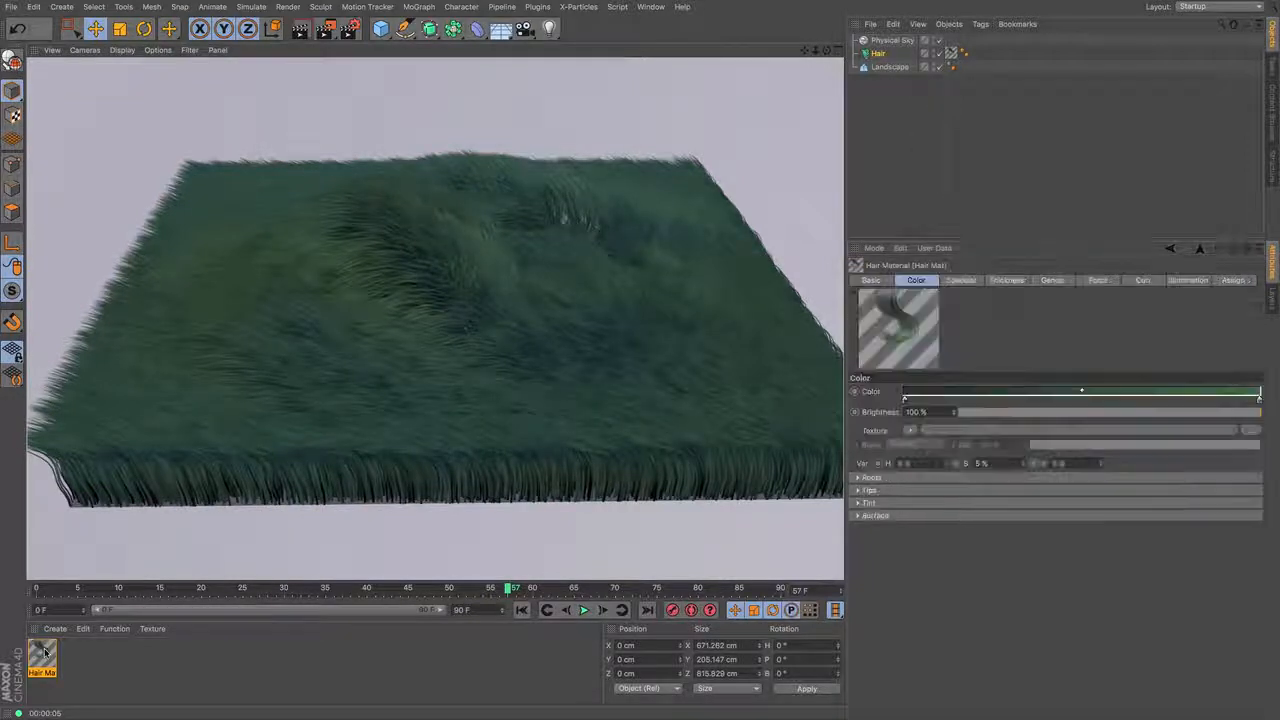
pyautogui.moveTo(327, 97); pyautogui.dragTo(952, 138)
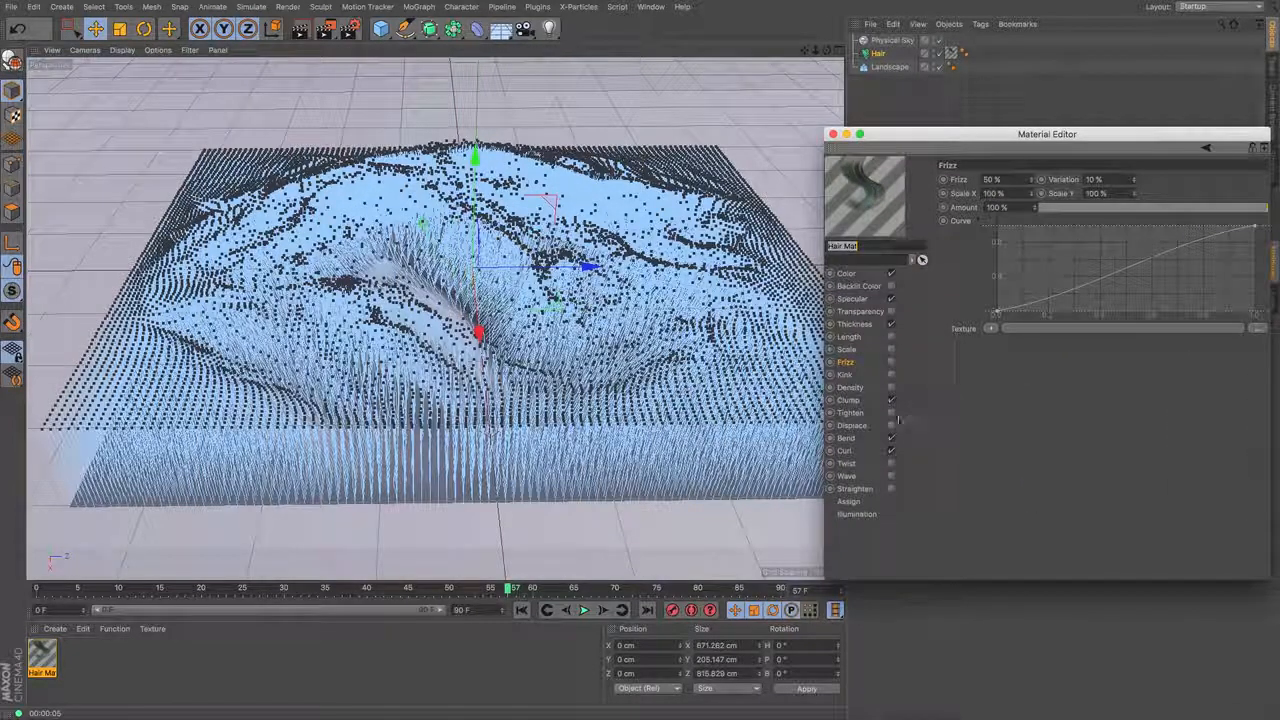
pyautogui.click(869, 440)
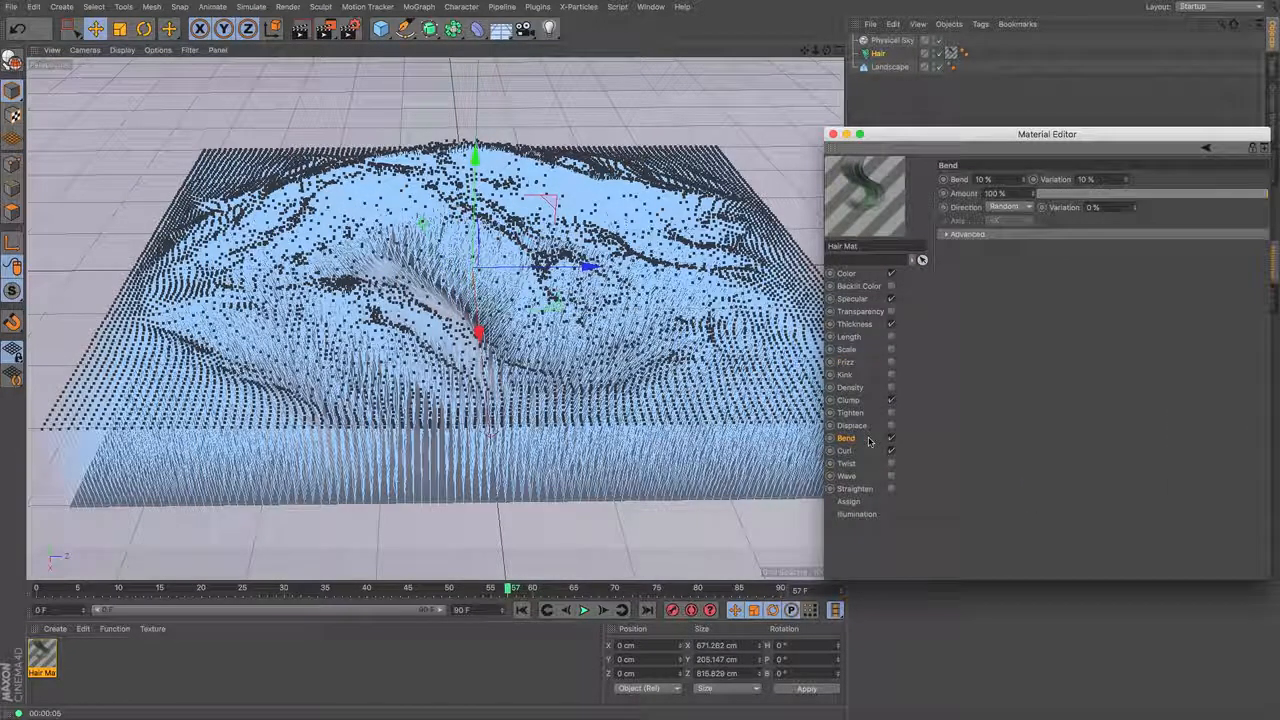
pyautogui.doubleClick(1092, 208)
pyautogui.write('50')
pyautogui.press('Return')
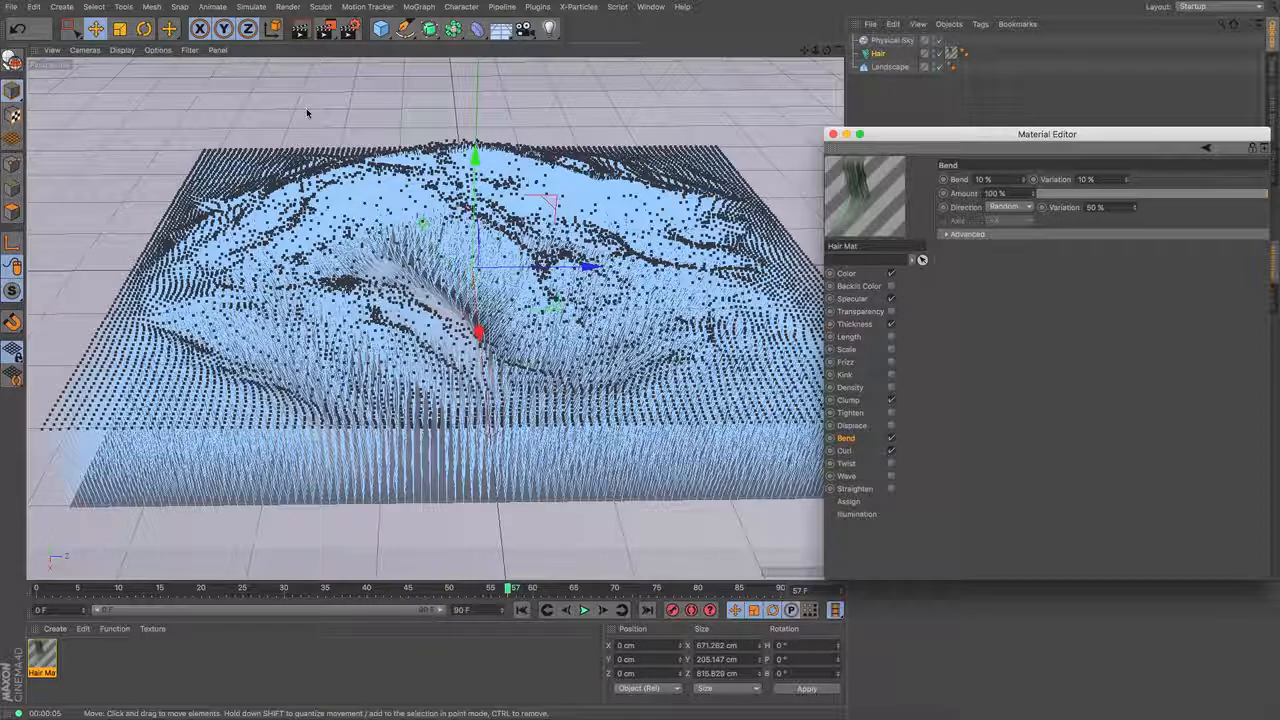
pyautogui.click(302, 31)
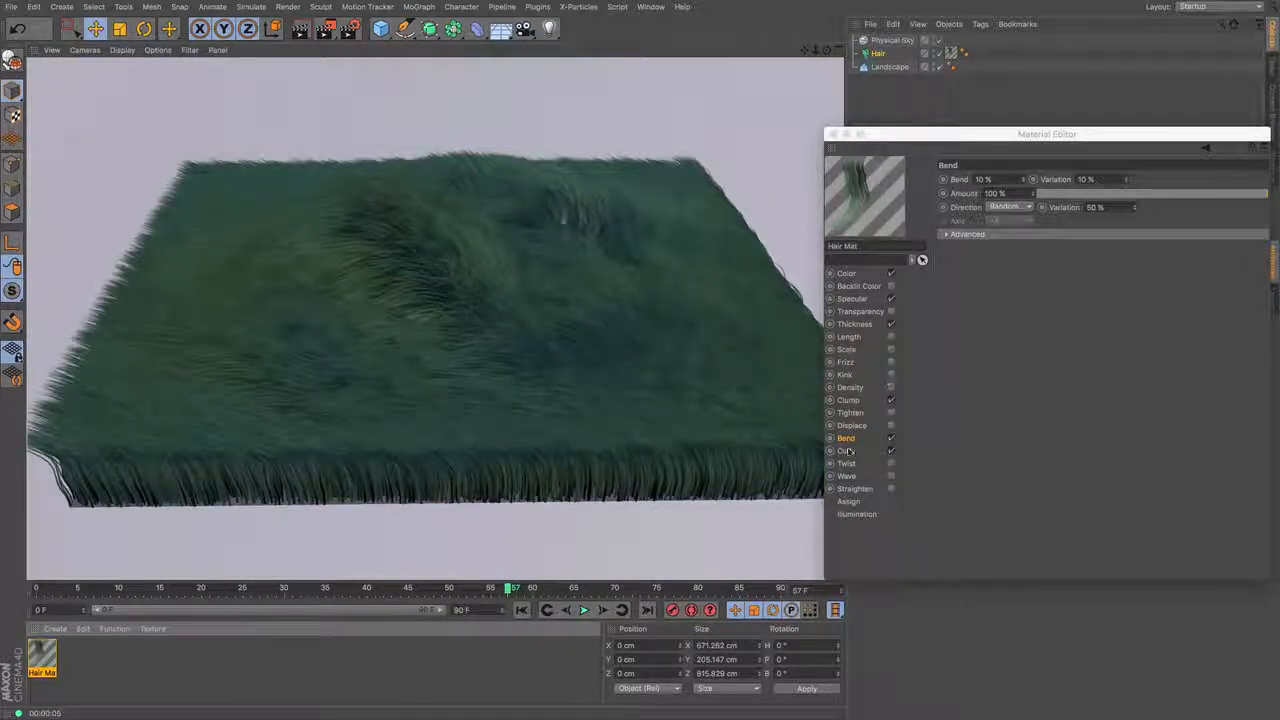
# - Set the hair material's Curl direction to Random with 50% variation, render the view and close the material's editor
pyautogui.click(846, 451)
pyautogui.click(1028, 207)
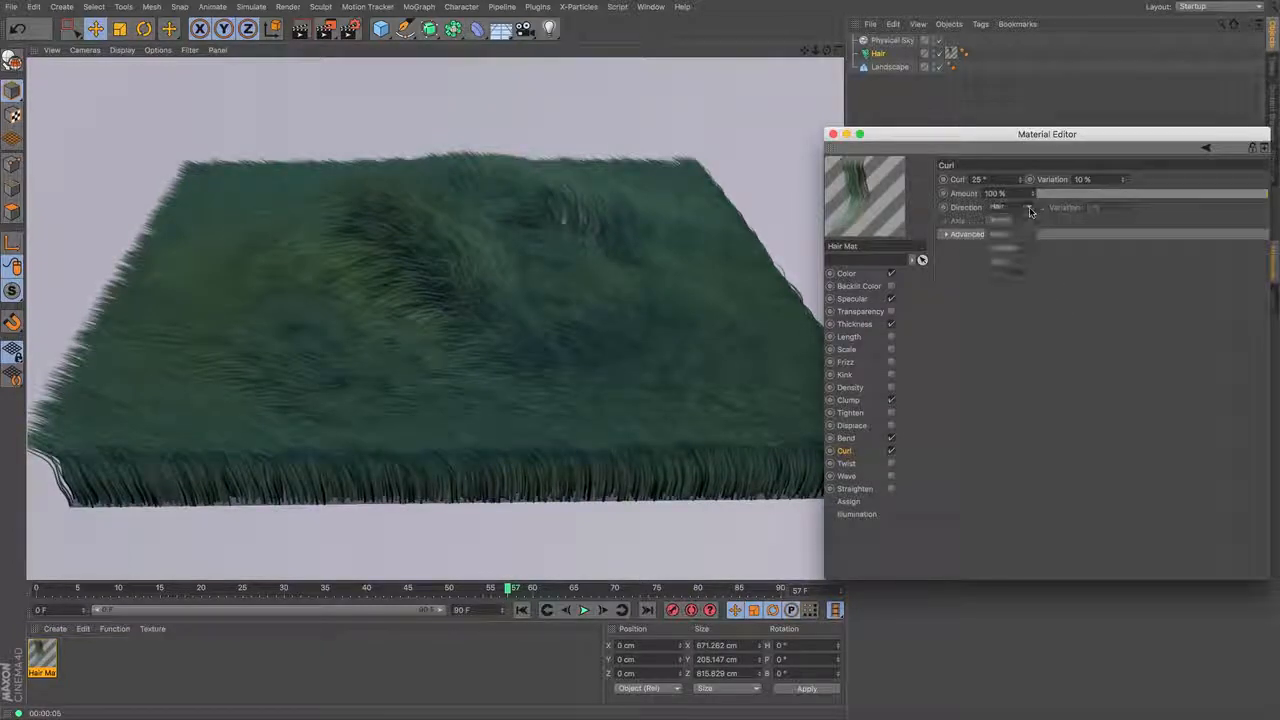
pyautogui.click(1003, 220)
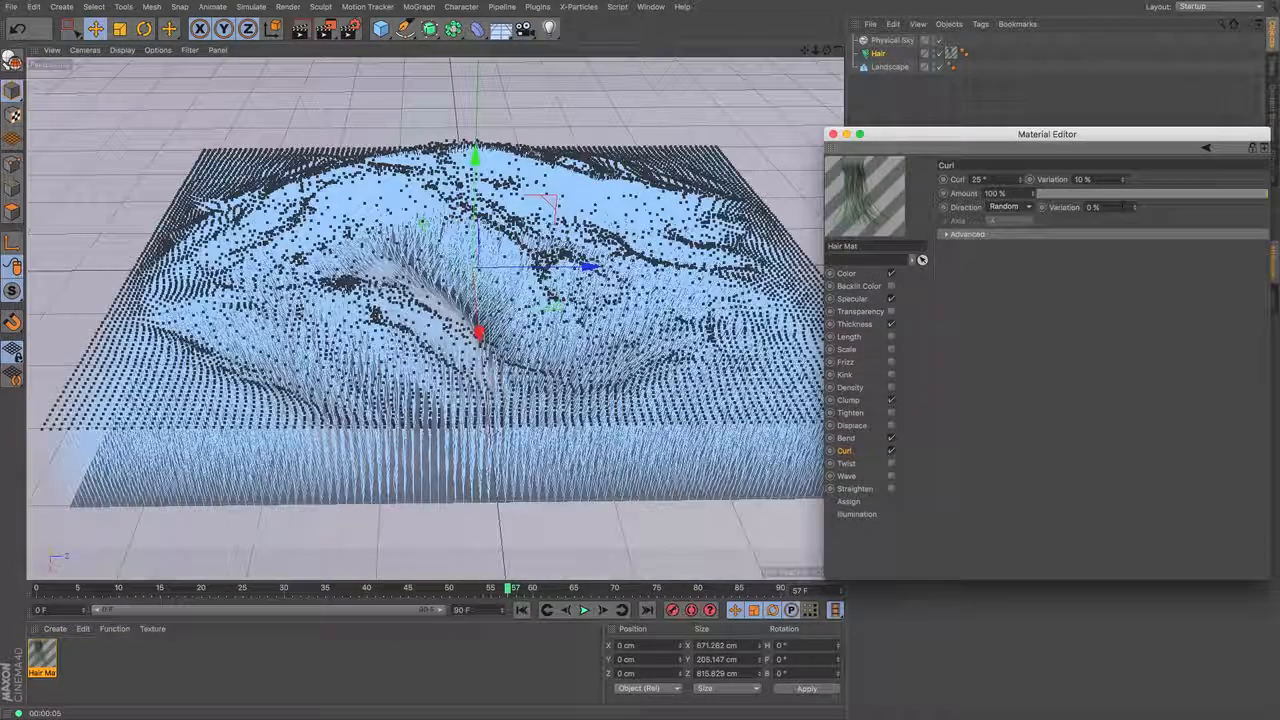
pyautogui.write('50')
pyautogui.press('Return')
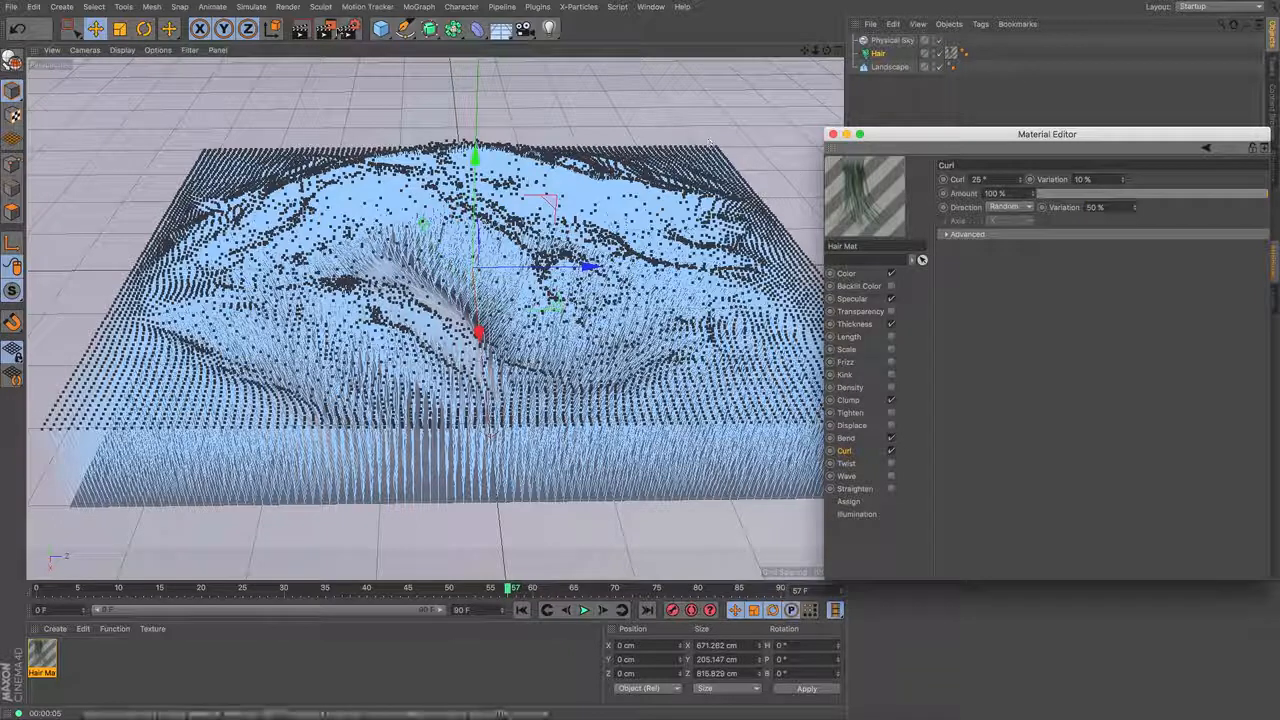
pyautogui.click(301, 29)
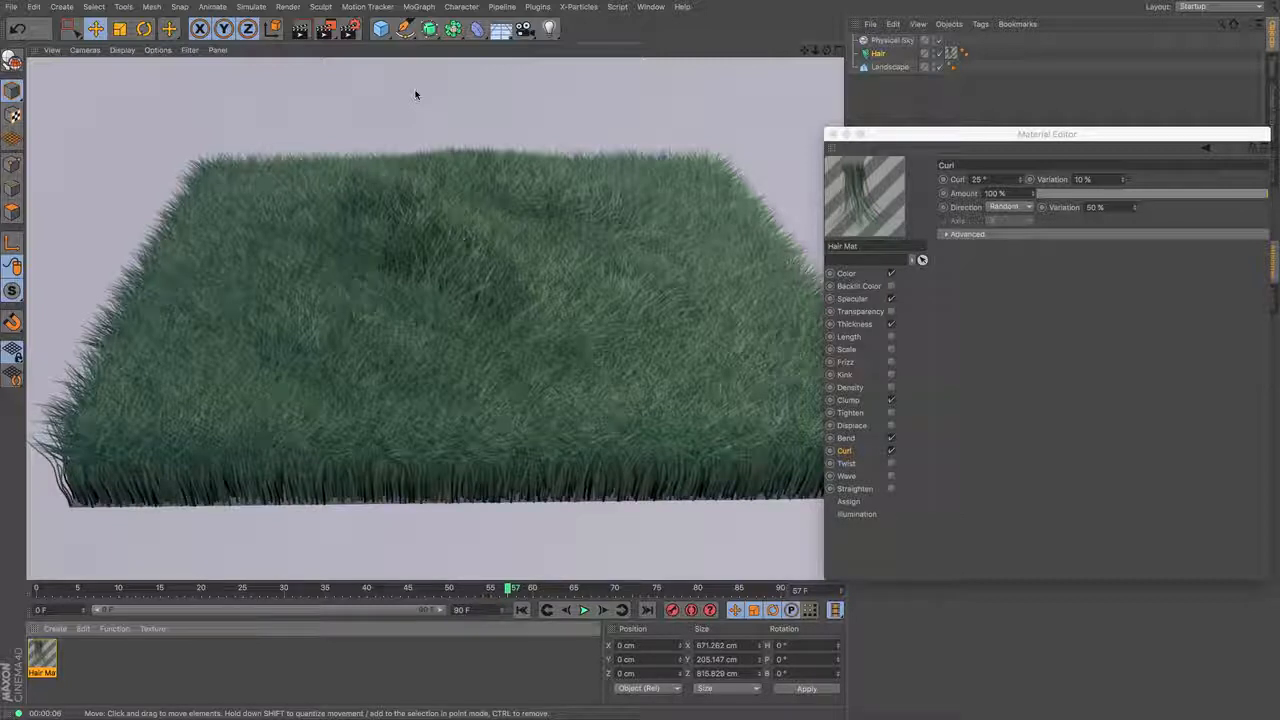
pyautogui.click(833, 134)
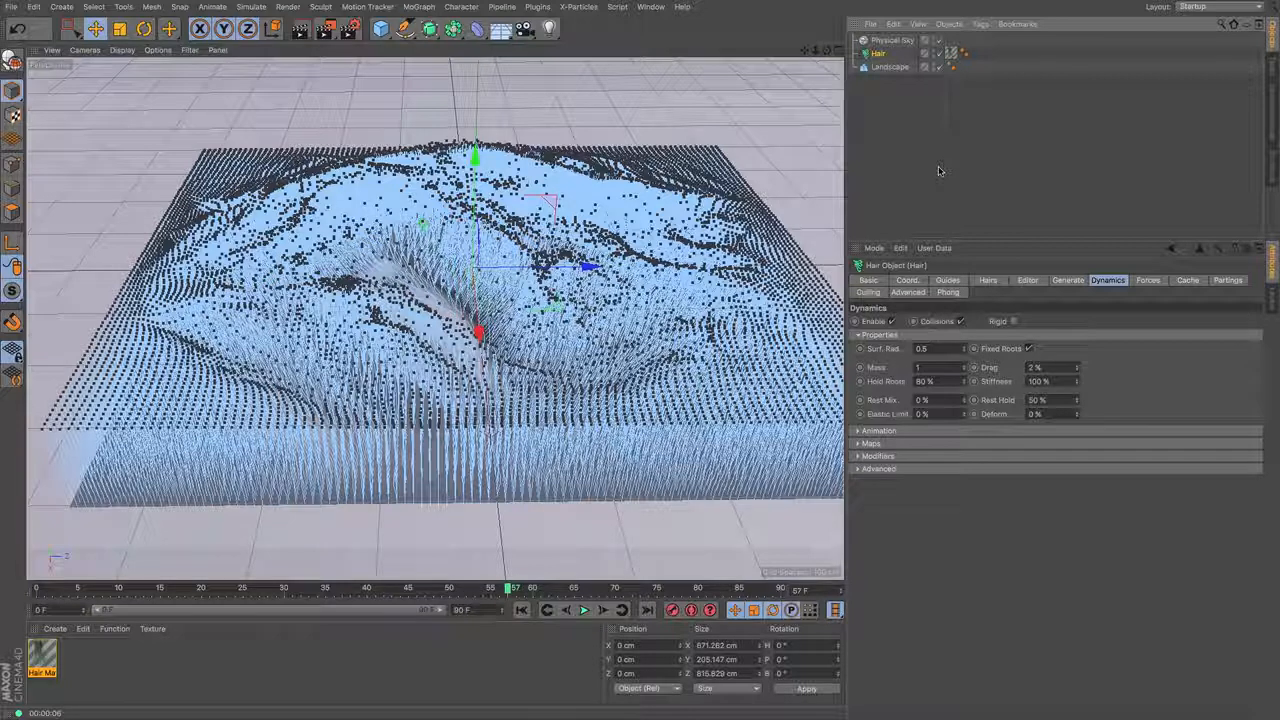
# - Add a Turbulence particle force to the scene
pyautogui.click(250, 7)
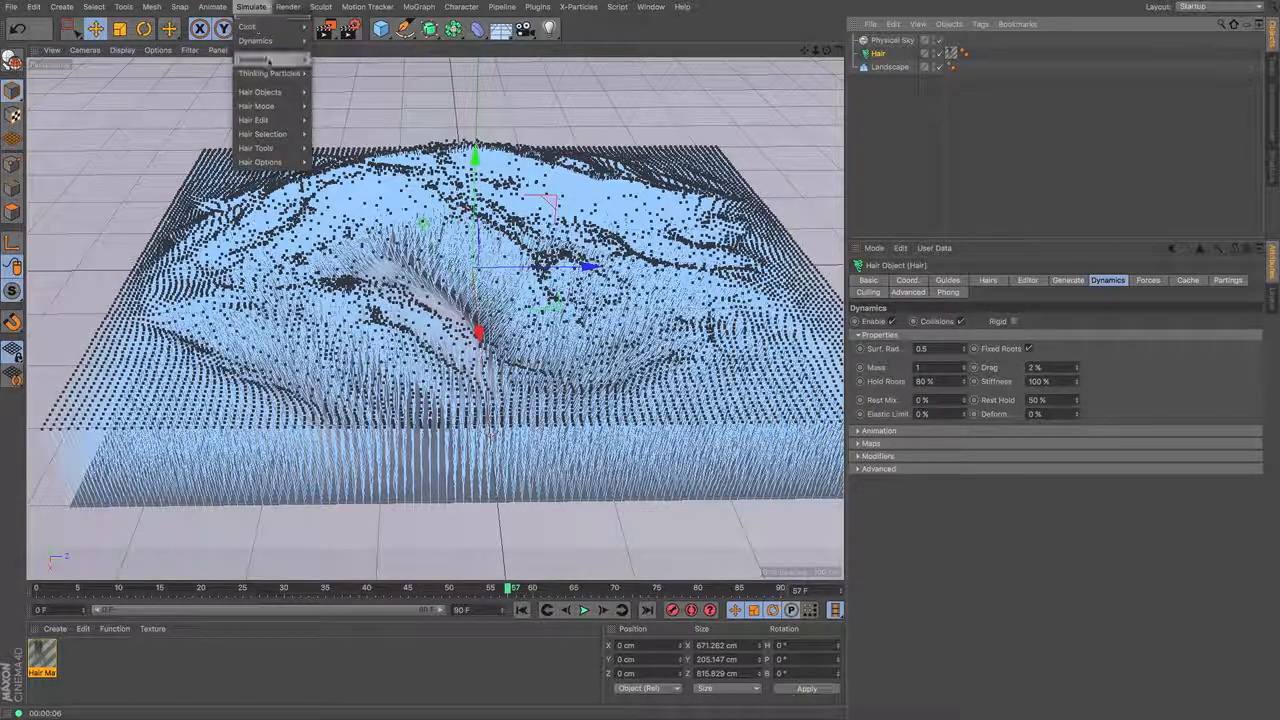
pyautogui.moveTo(268, 62)
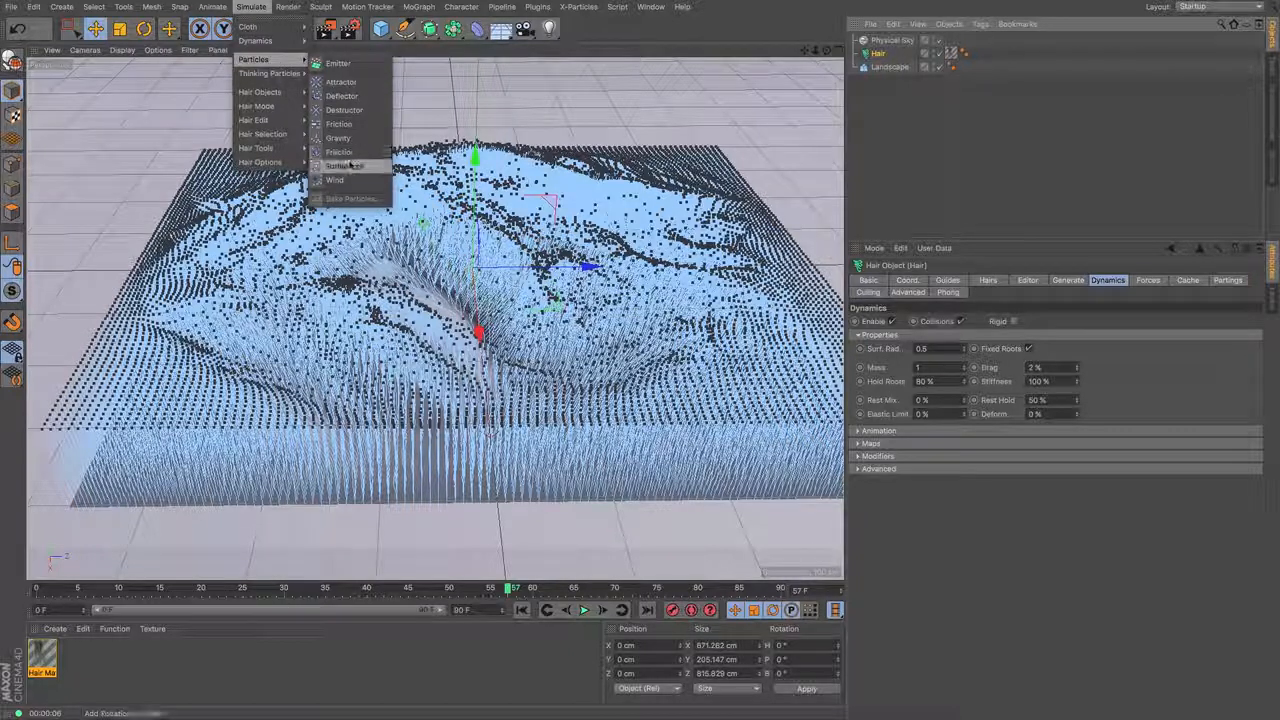
pyautogui.click(350, 166)
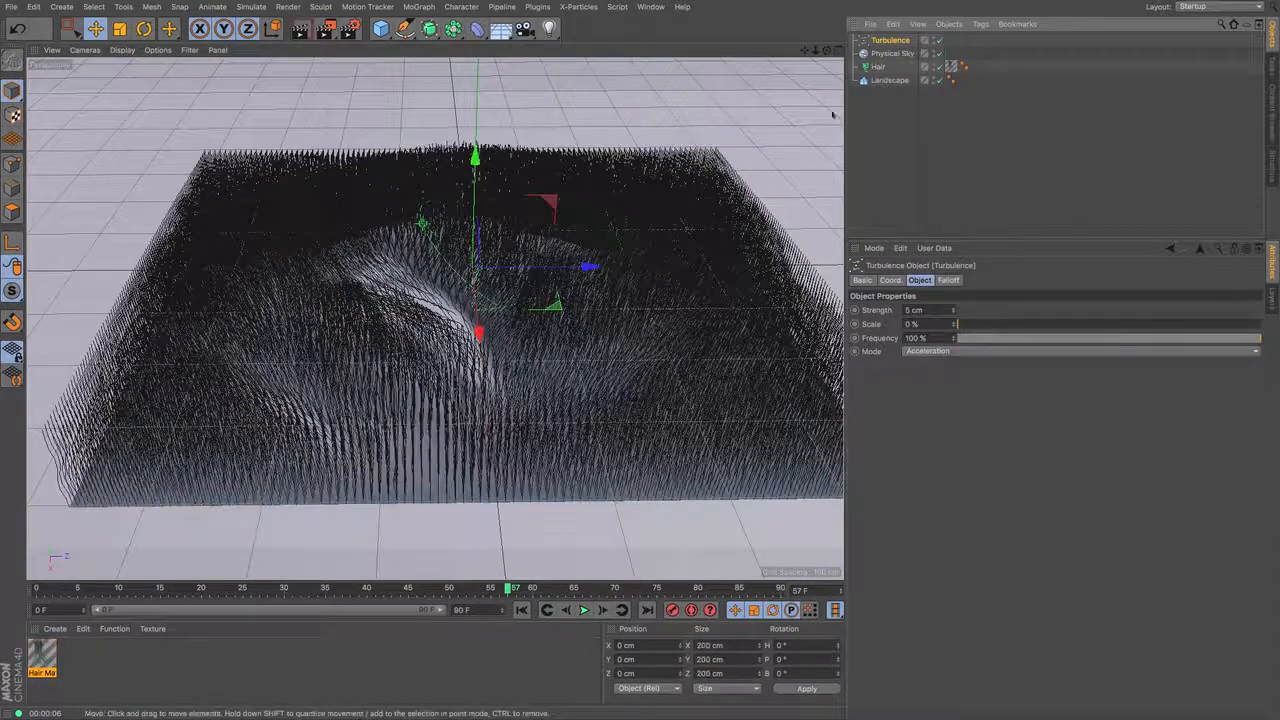
# - Add Turbulence to the Hair object's force objects list and set the list's mode to Include
pyautogui.click(877, 67)
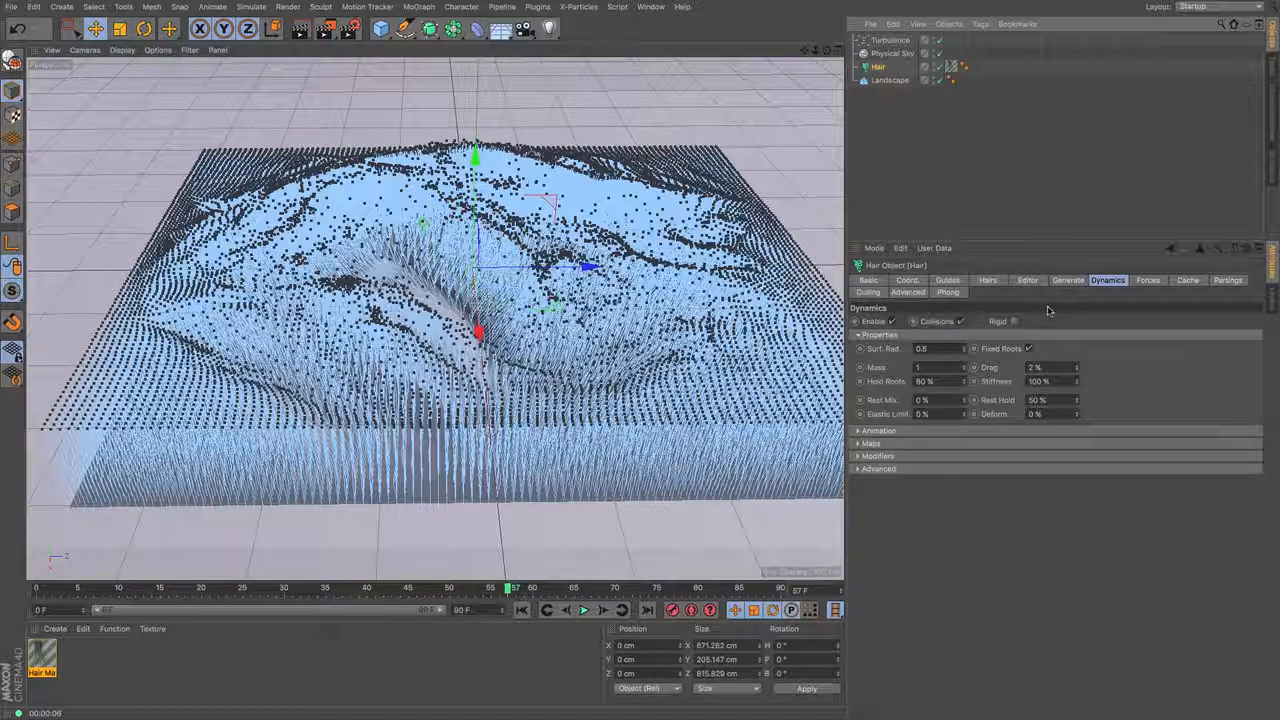
pyautogui.click(1147, 282)
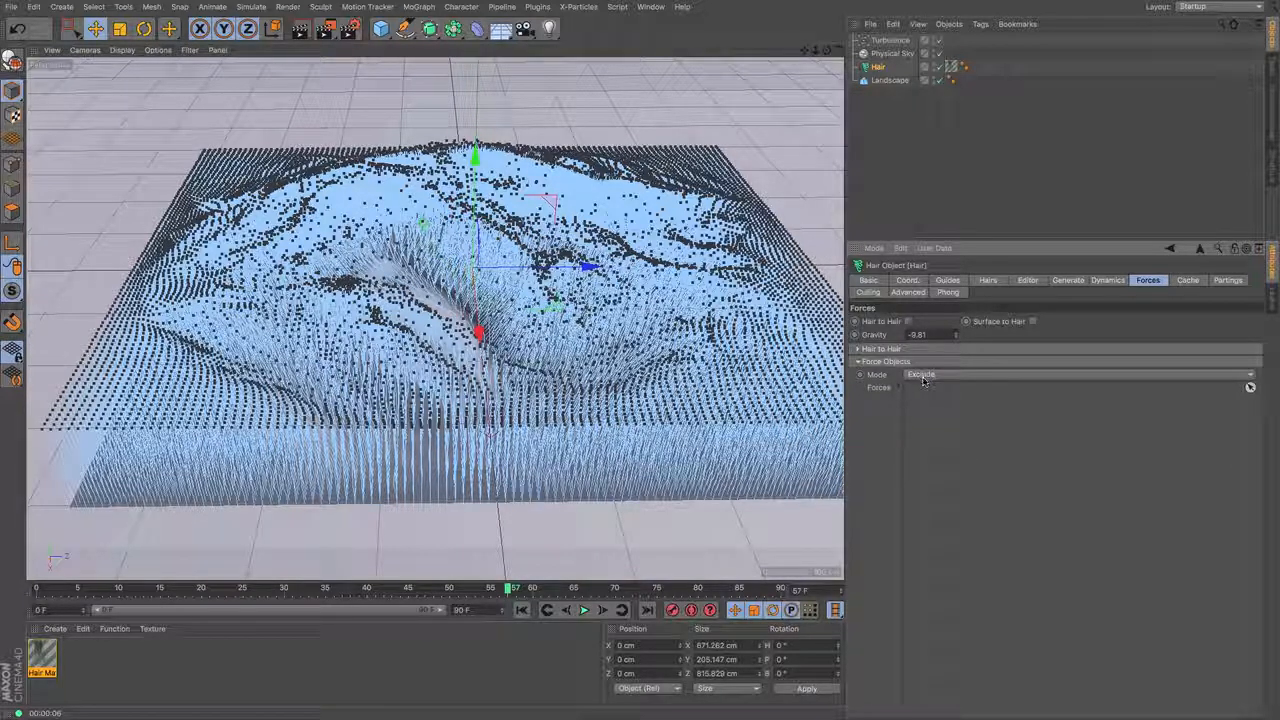
pyautogui.moveTo(885, 42); pyautogui.dragTo(940, 455)
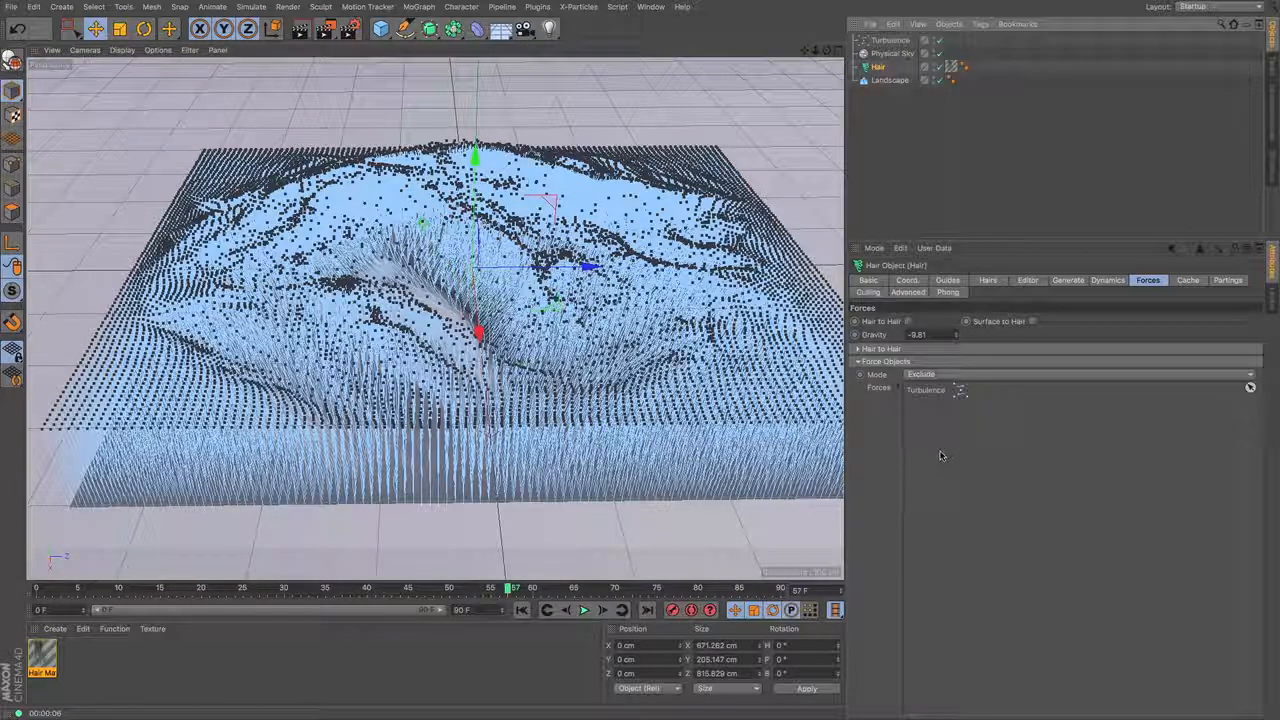
pyautogui.click(955, 375)
pyautogui.click(955, 387)
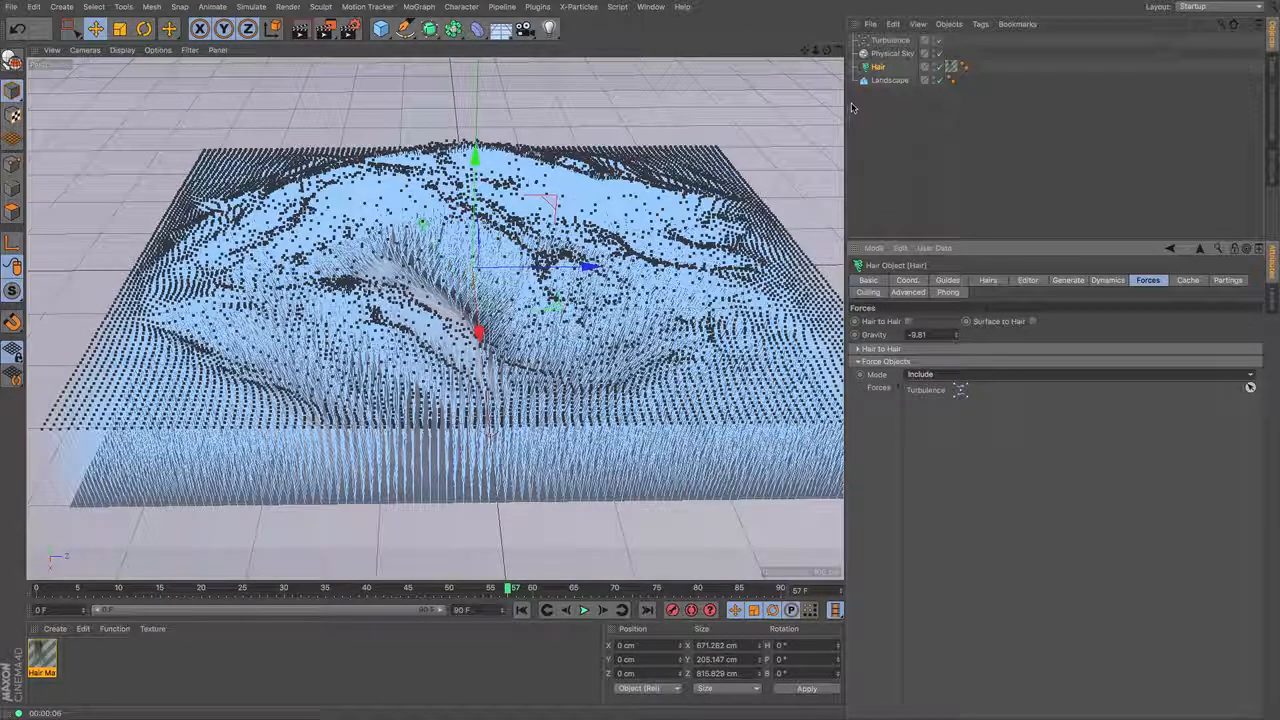
# - Select the Turbulence object and play the animation from the first frame to check its effect on the hair
pyautogui.click(888, 42)
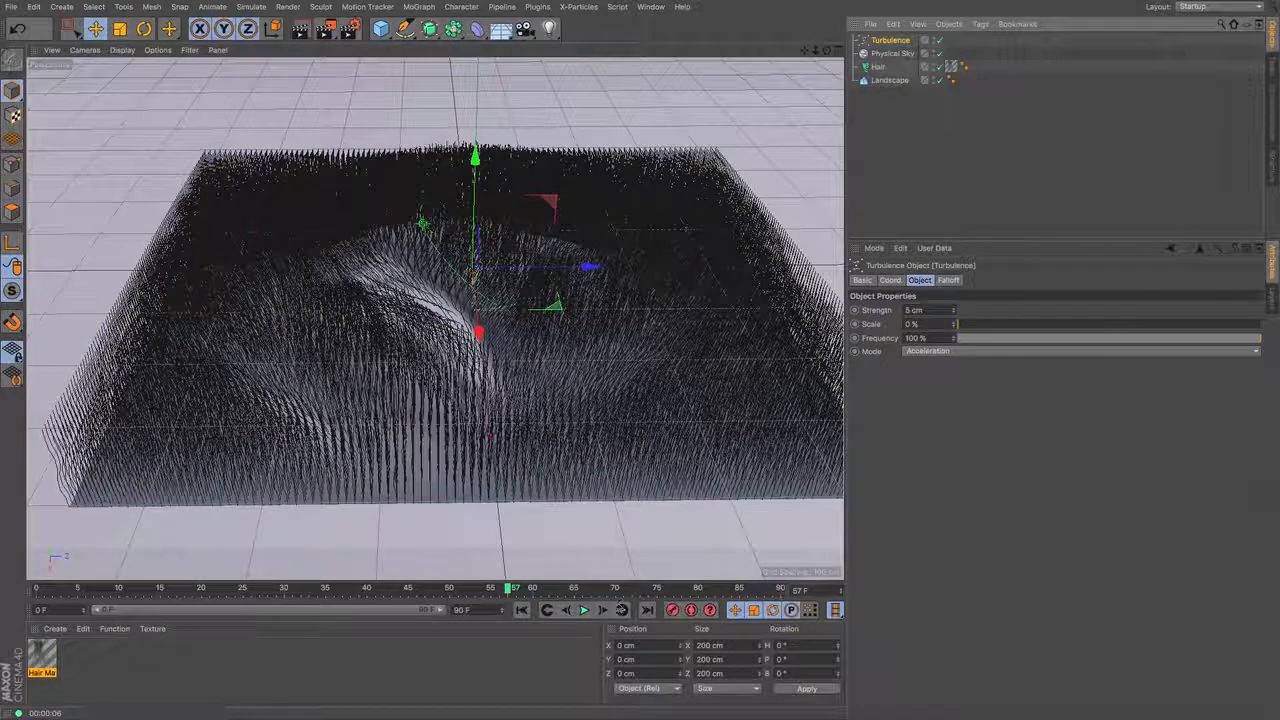
pyautogui.click(521, 610)
pyautogui.click(584, 610)
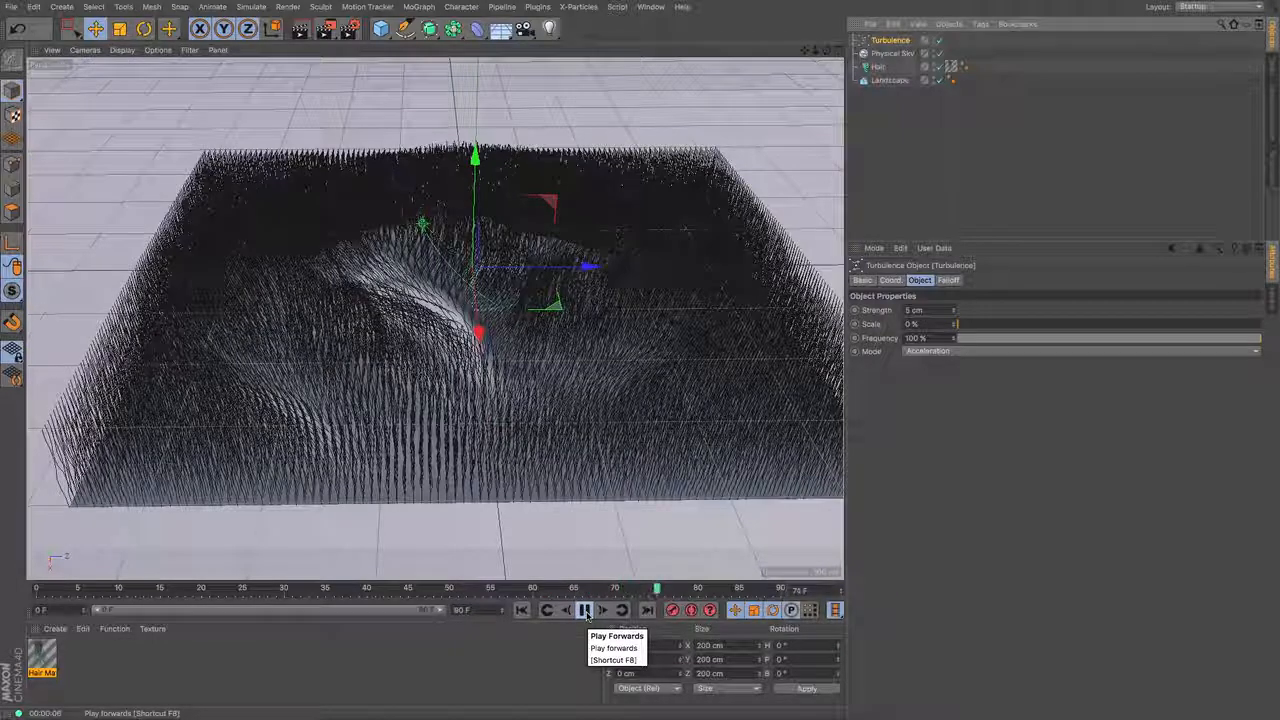
pyautogui.click(588, 611)
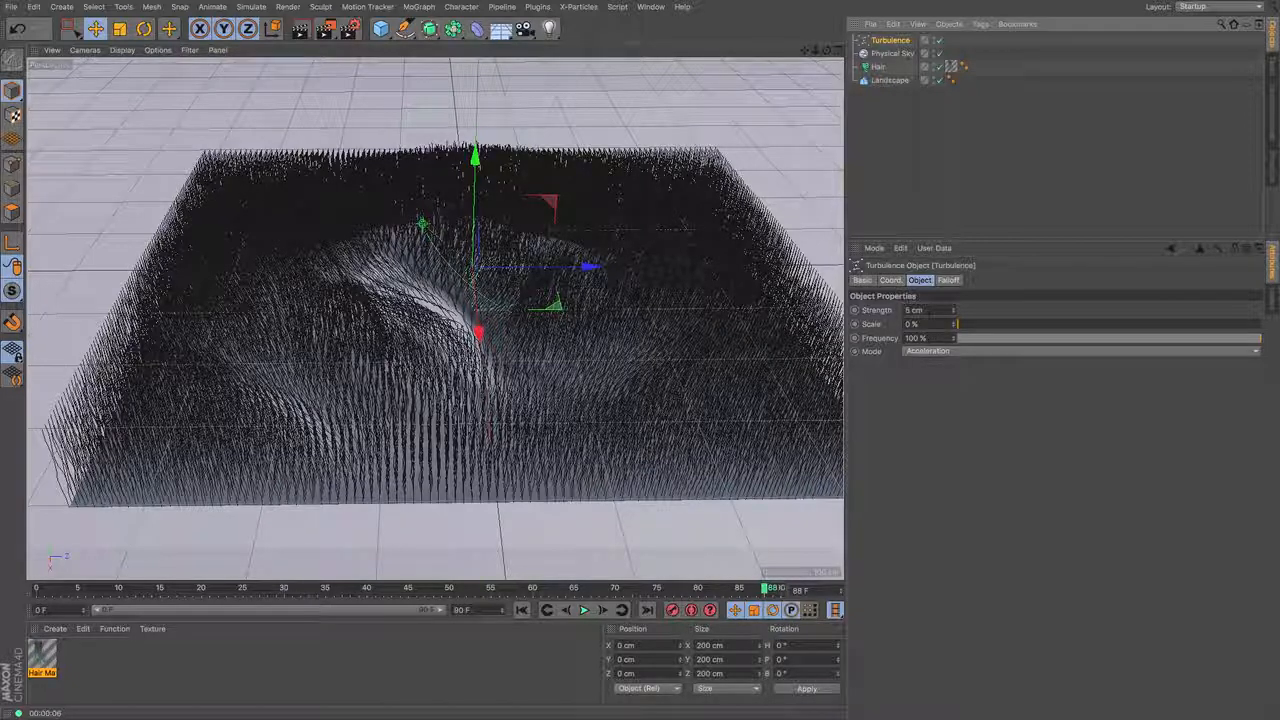
# - Set the Turbulence strength to 50 cm and scale to 25%, and replay the animation from the first frame
pyautogui.click(928, 311)
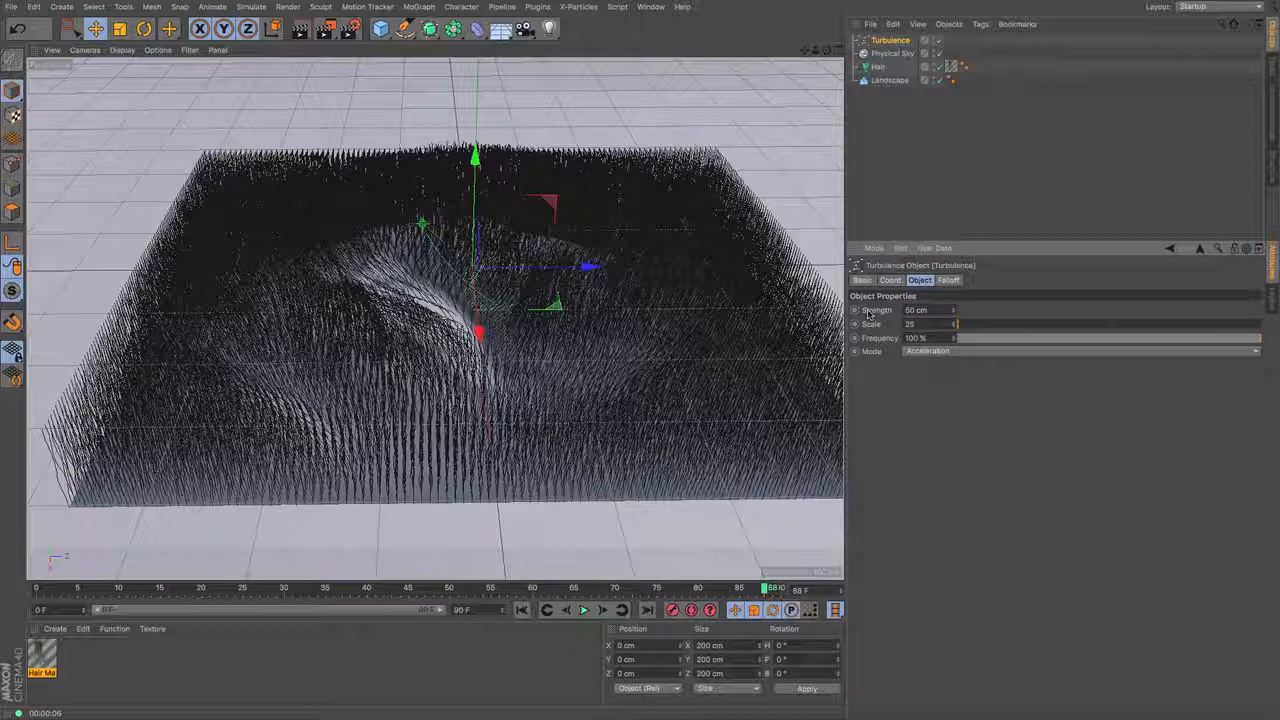
pyautogui.click(880, 200)
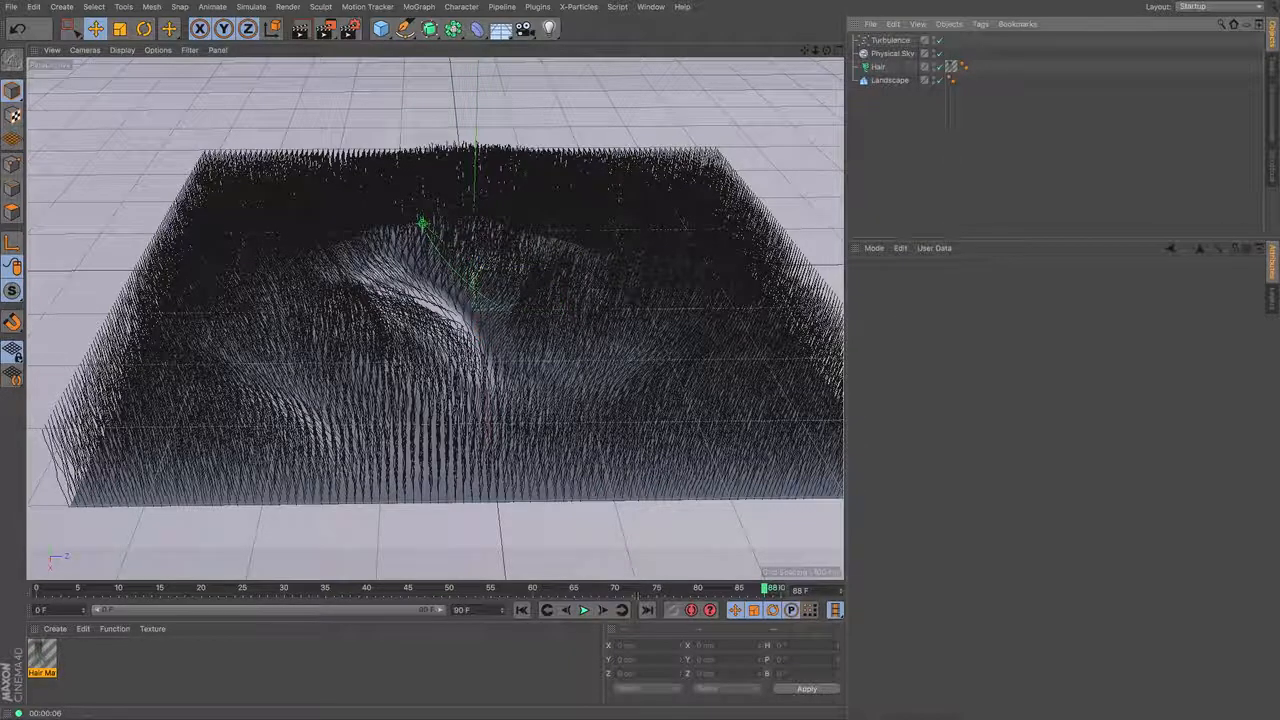
pyautogui.click(521, 610)
pyautogui.click(585, 610)
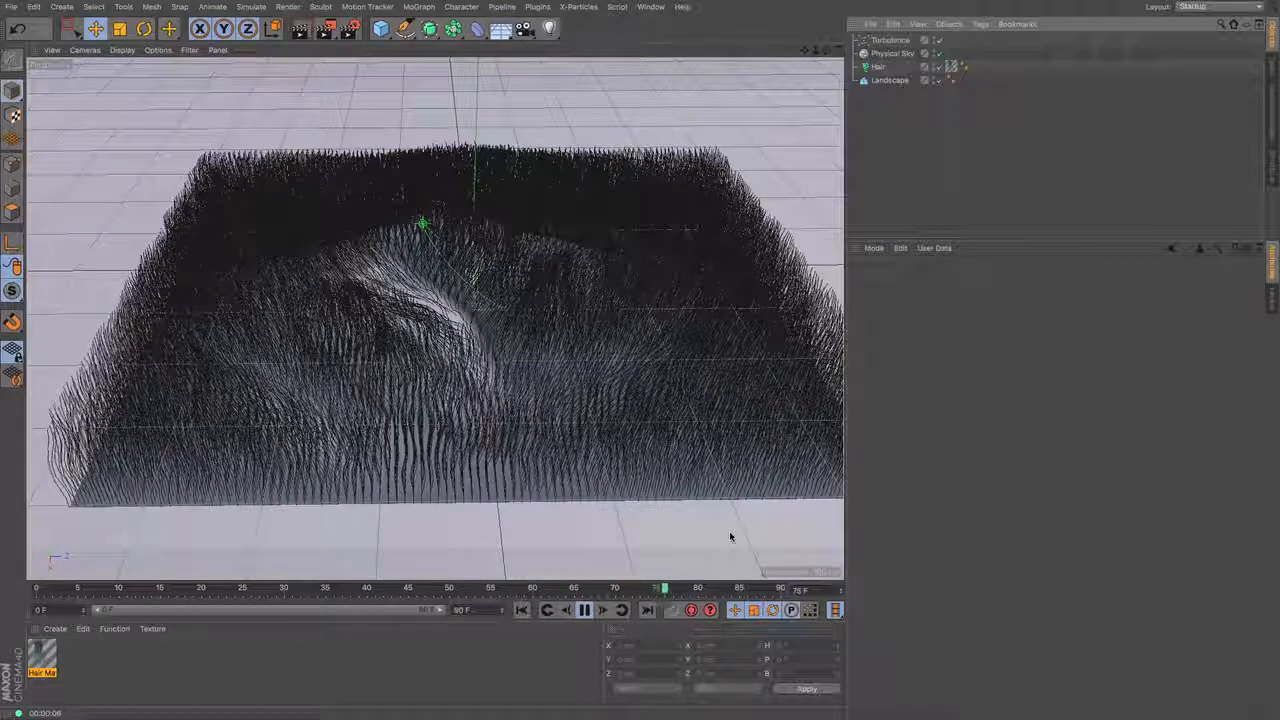
pyautogui.click(586, 611)
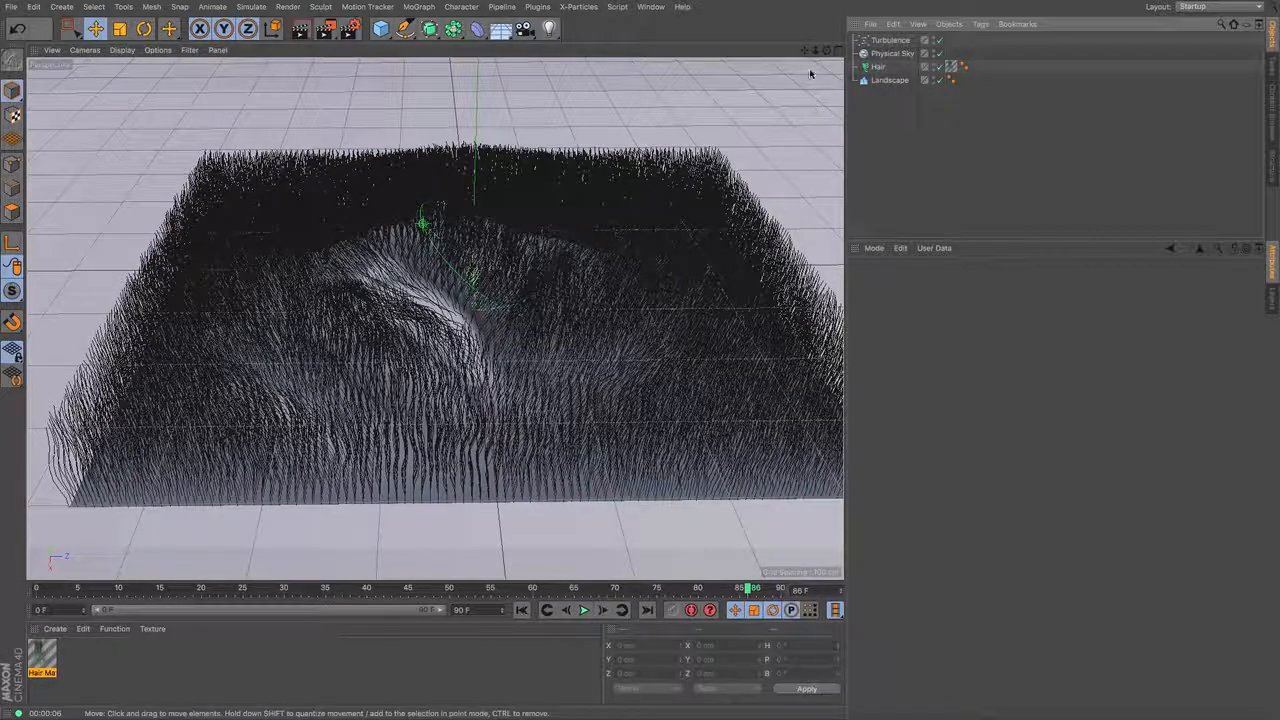
# - Add a second Landscape object, raise it to a Y position of about 179 cm and make it spherical
pyautogui.moveTo(805, 50); pyautogui.dragTo(779, 91)
pyautogui.moveTo(827, 50)
pyautogui.mouseDown()
pyautogui.moveTo(828, 29)
pyautogui.moveTo(824, 50)
pyautogui.moveTo(840, 48)
pyautogui.mouseUp()
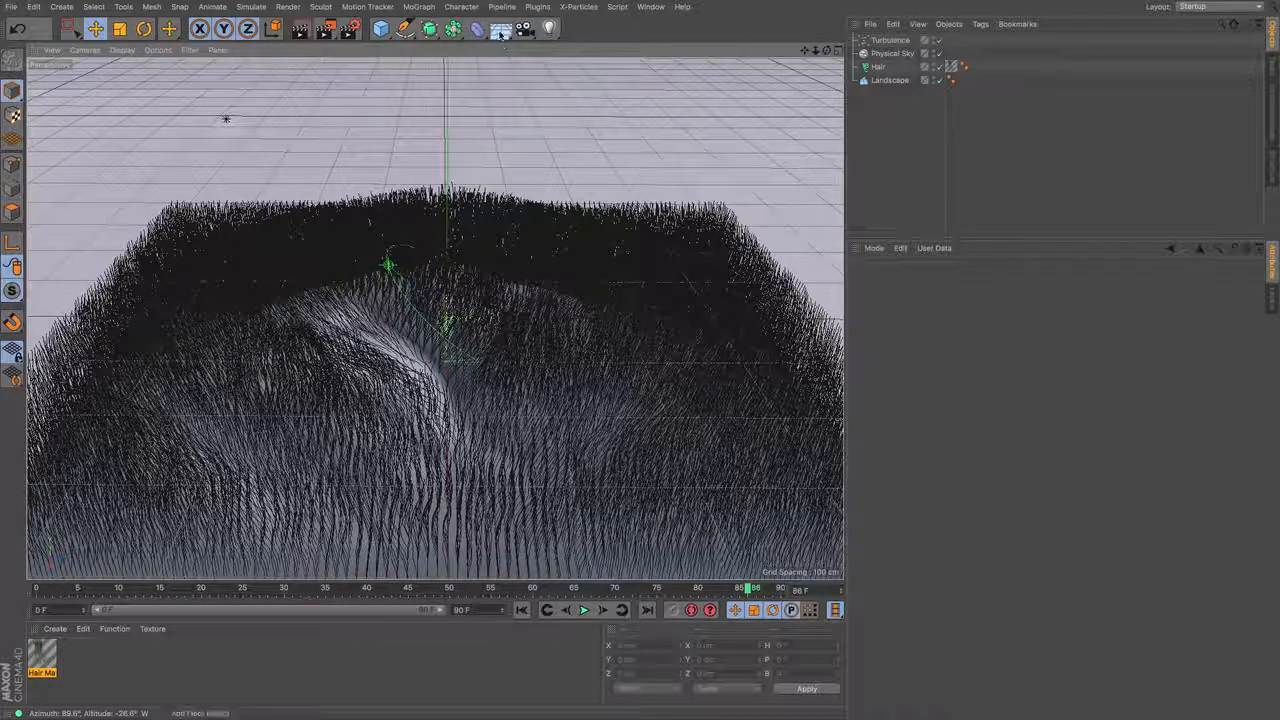
pyautogui.click(380, 28)
pyautogui.click(583, 117)
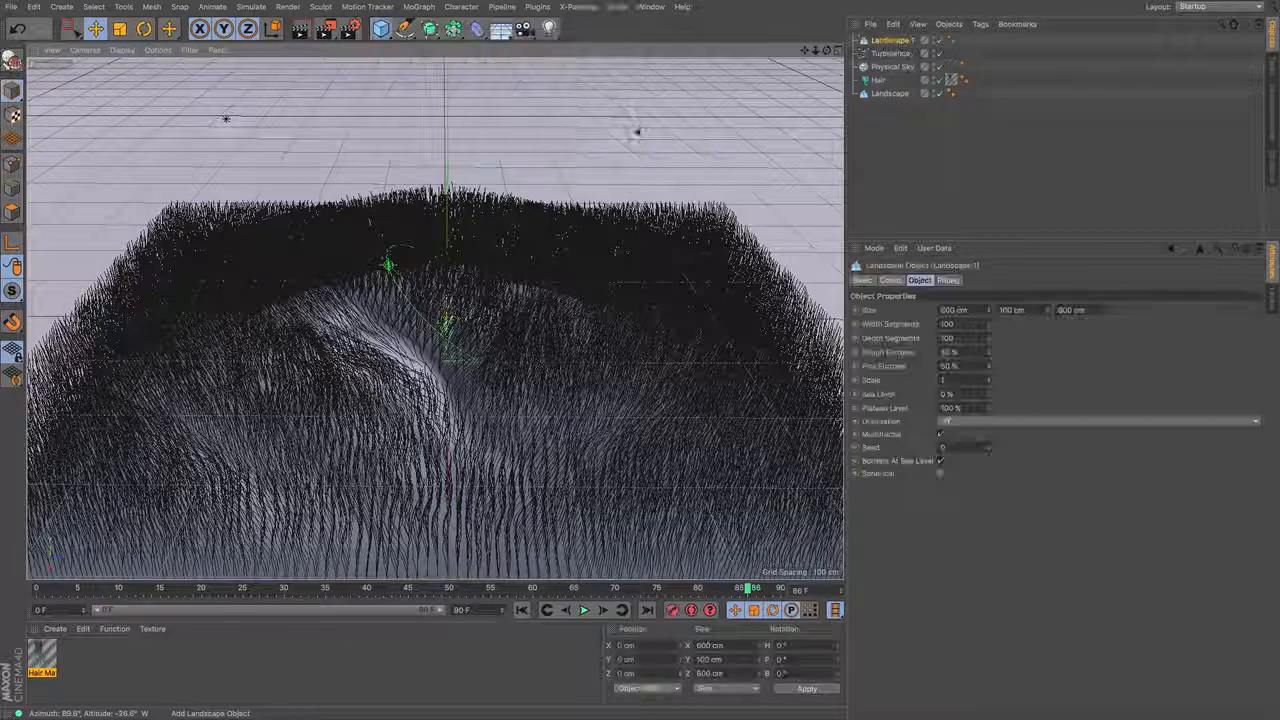
pyautogui.moveTo(449, 211); pyautogui.dragTo(449, 78)
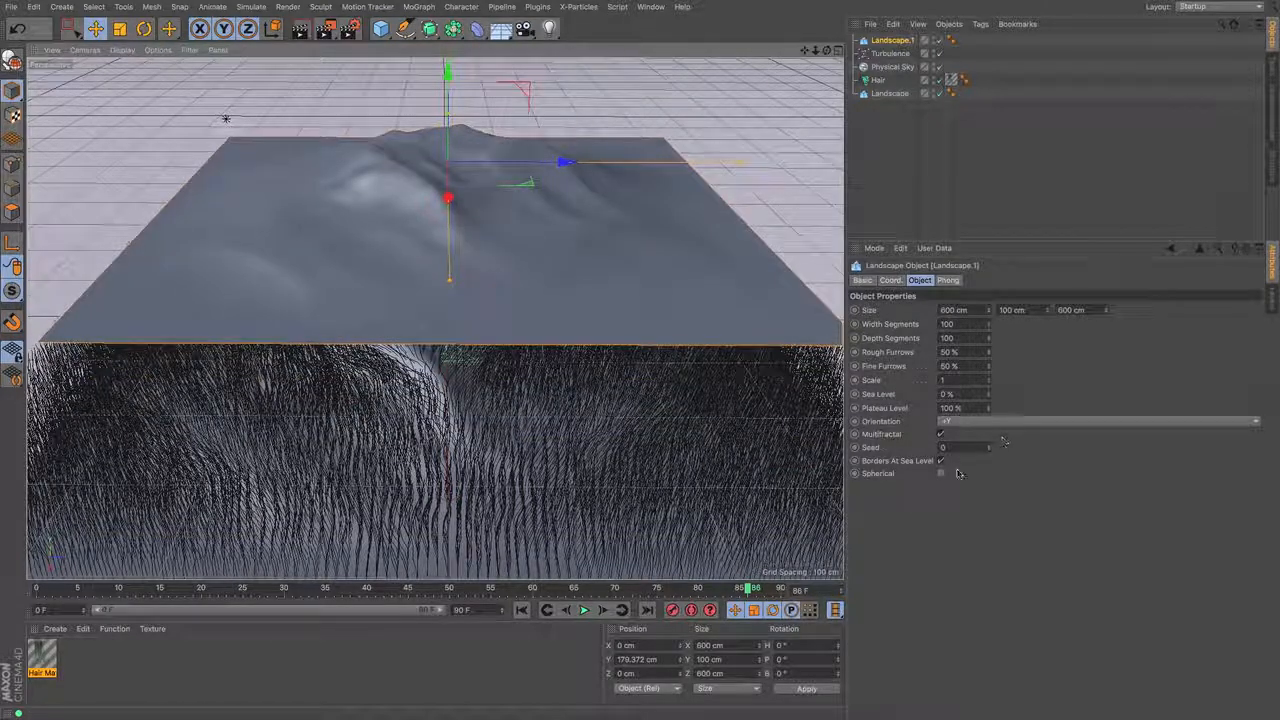
pyautogui.click(941, 474)
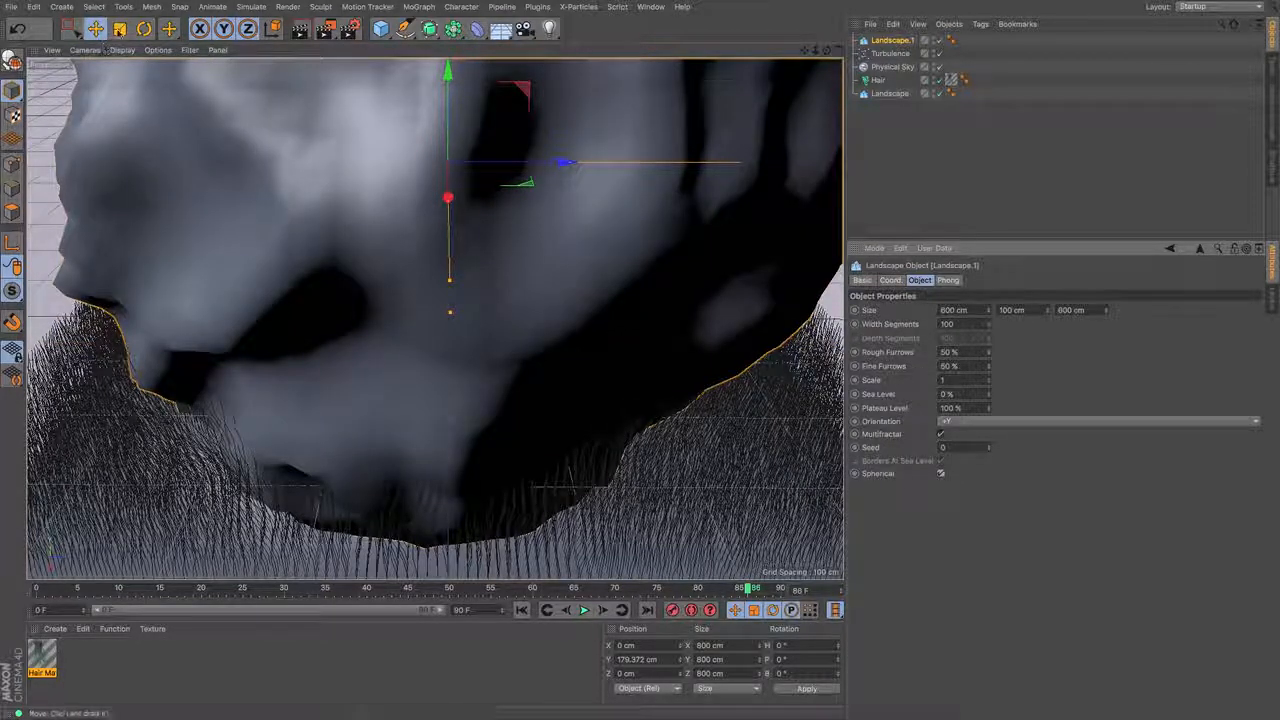
# - Scale the spherical landscape down to about 49 cm and raise it to a Y position of about 253 cm
pyautogui.click(120, 28)
pyautogui.moveTo(470, 175); pyautogui.dragTo(160, 174)
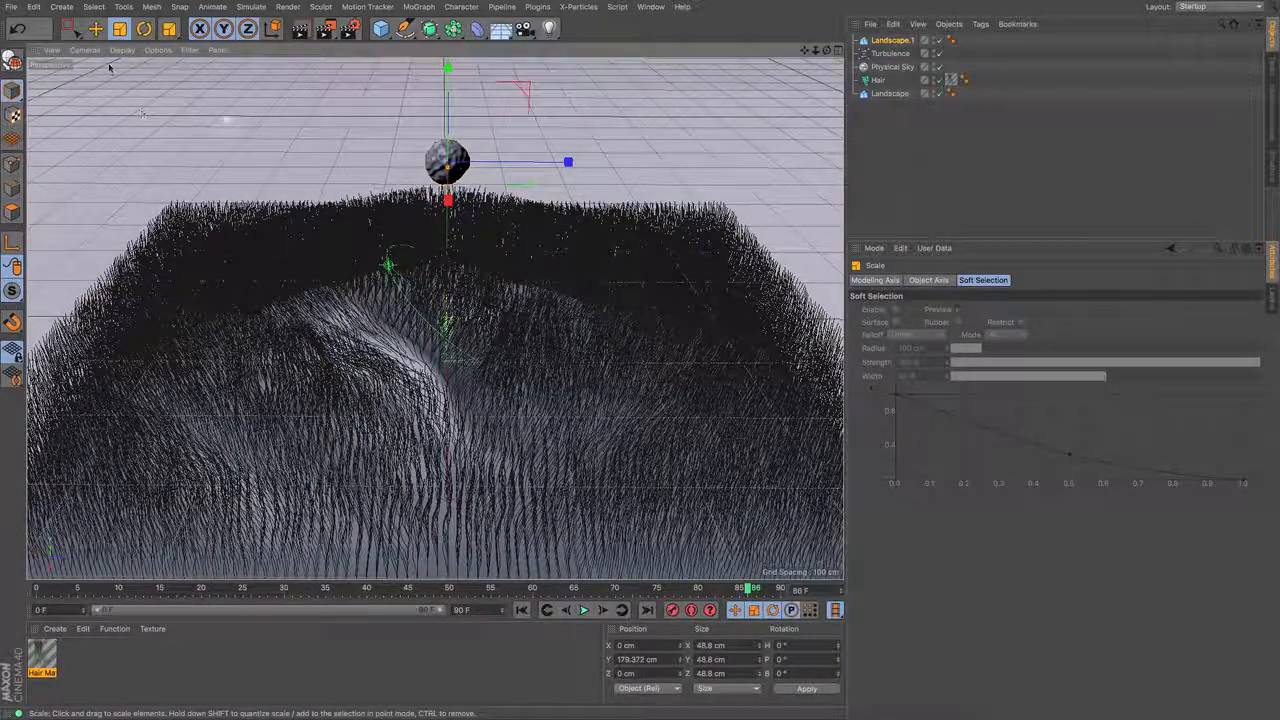
pyautogui.click(95, 28)
pyautogui.moveTo(448, 98); pyautogui.dragTo(448, 28)
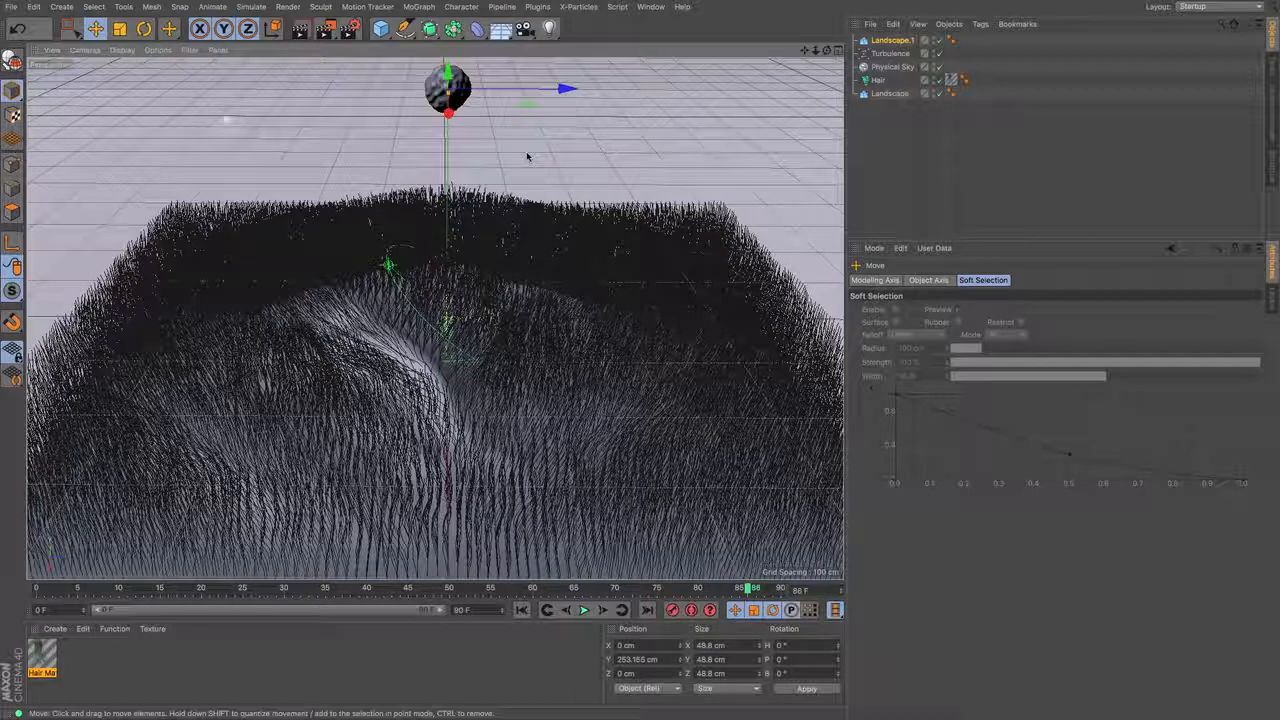
# - Disable the Hair object, select the ground Landscape, play the animation briefly and return to the first frame
pyautogui.click(939, 81)
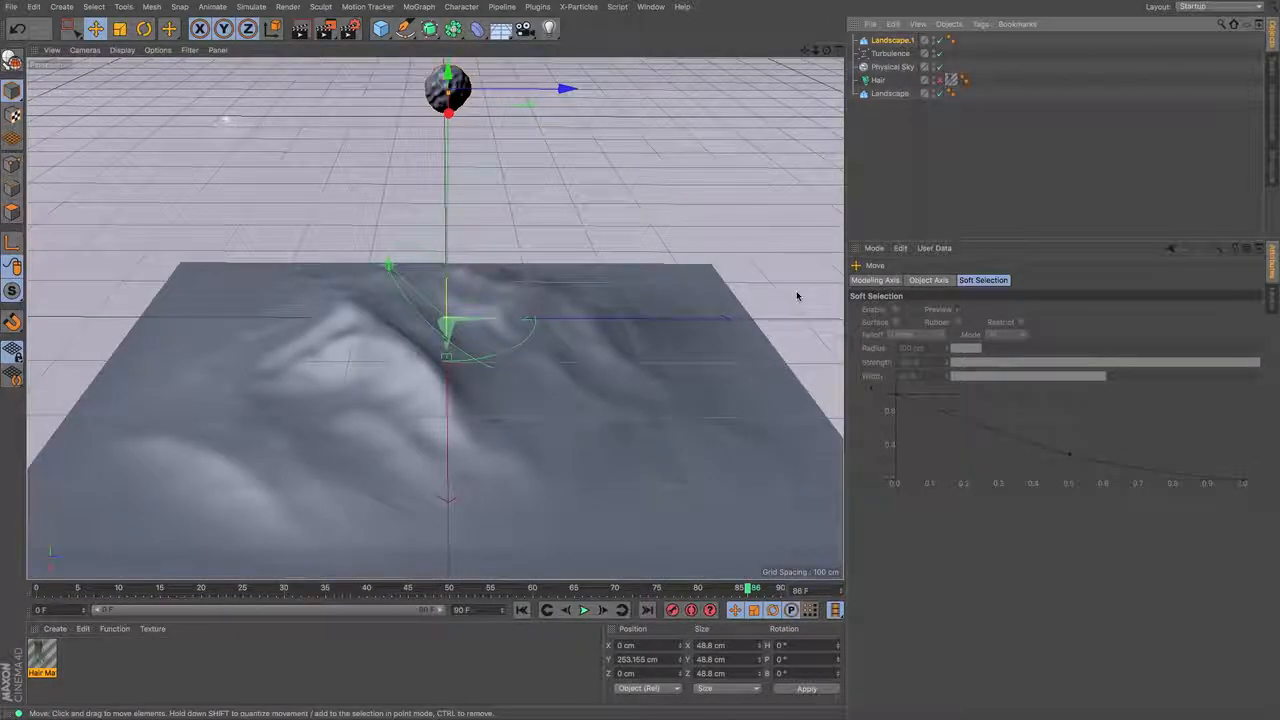
pyautogui.click(886, 94)
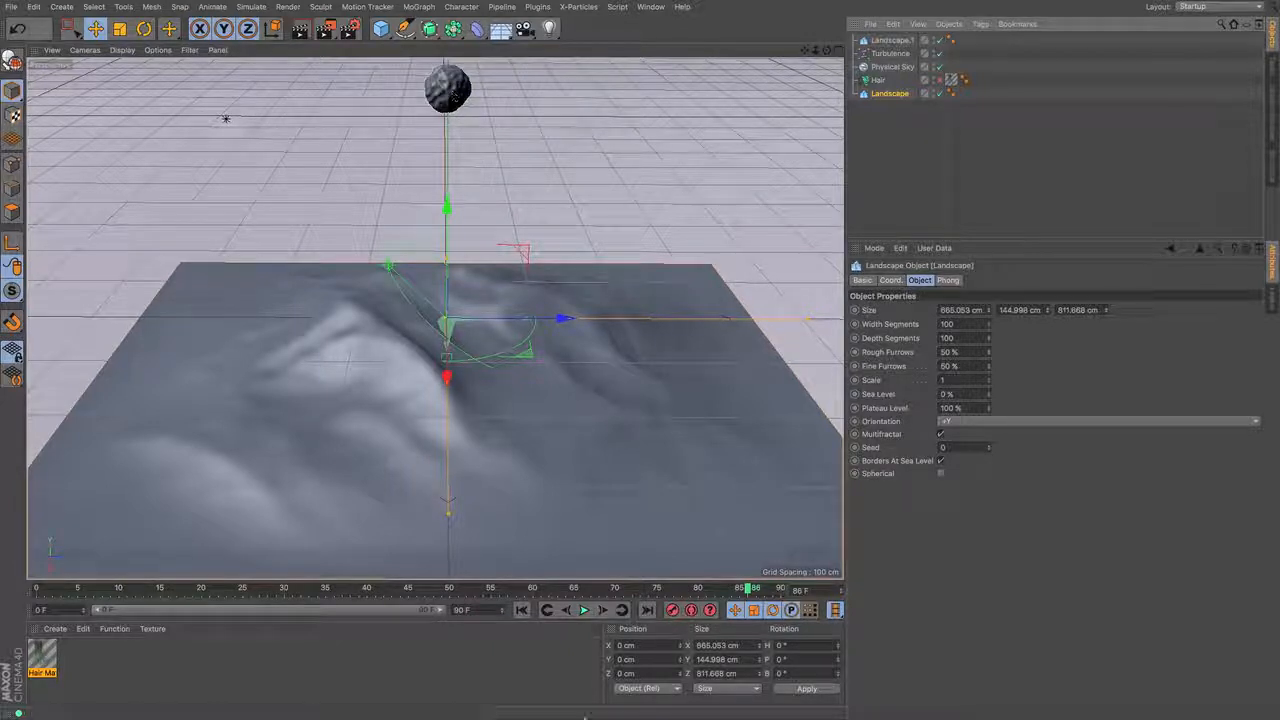
pyautogui.click(521, 610)
pyautogui.click(584, 610)
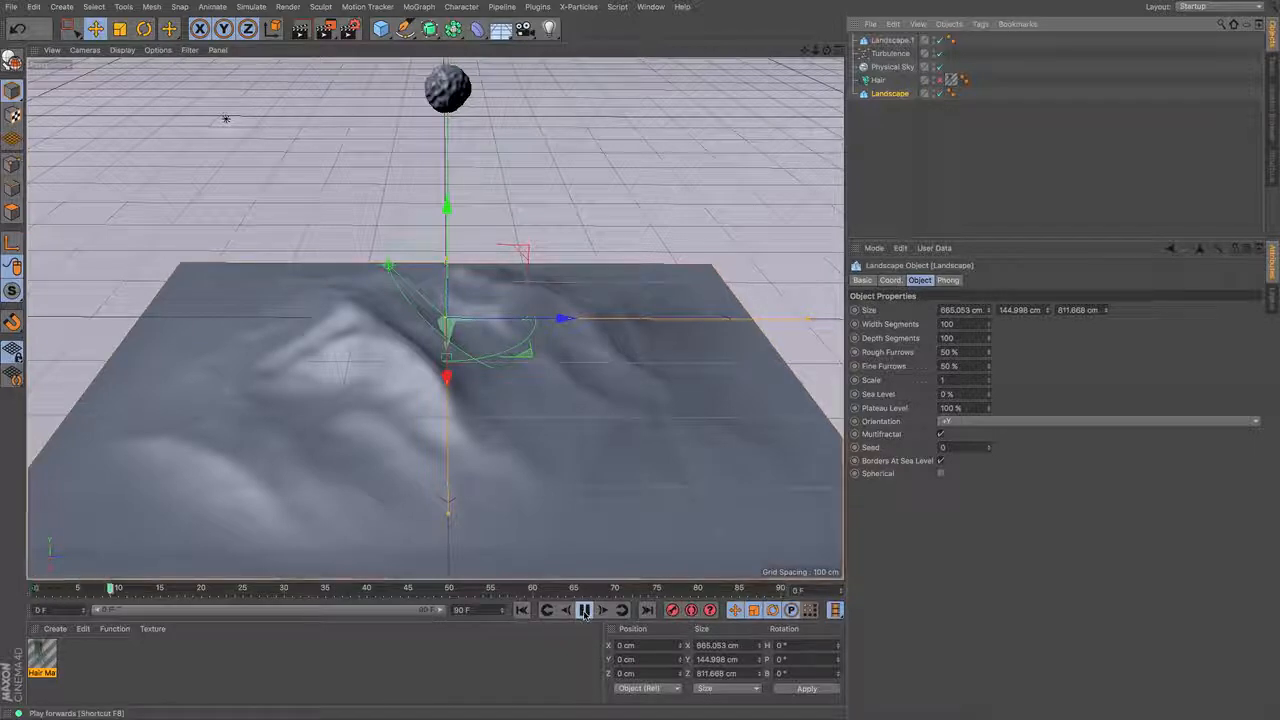
pyautogui.click(584, 610)
pyautogui.click(521, 610)
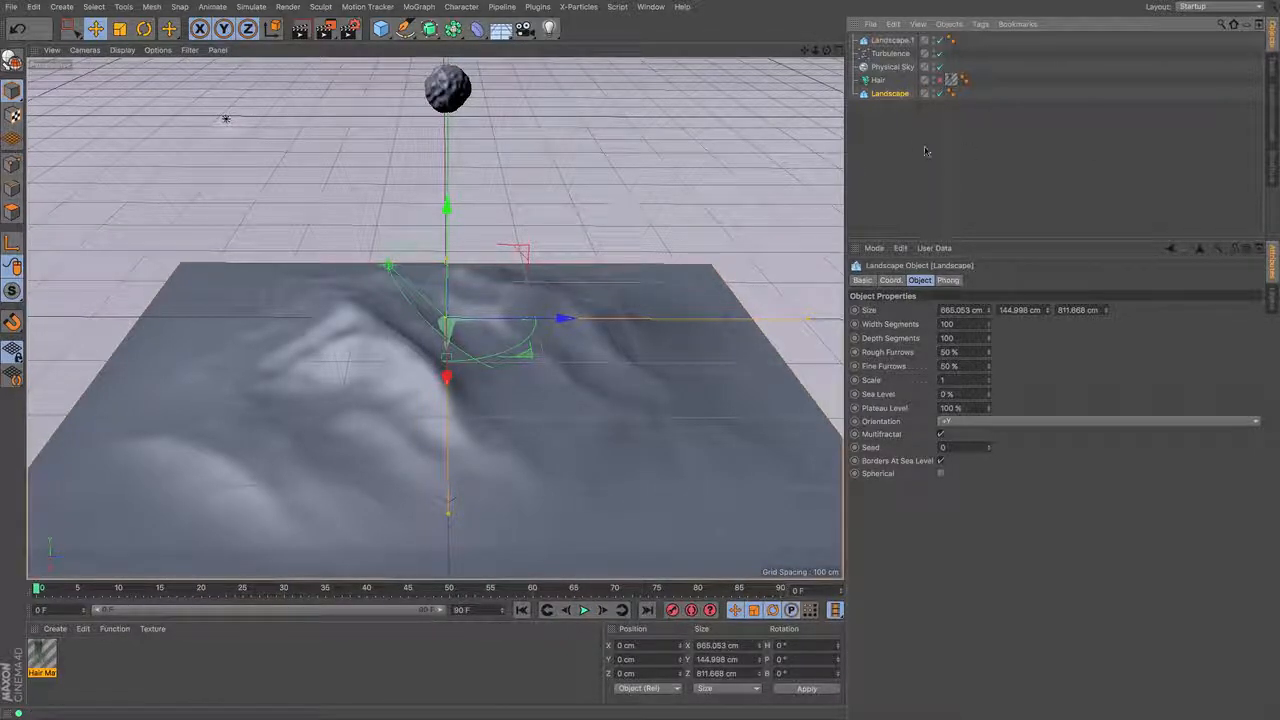
# - Rename the small spherical landscape object as Rock
pyautogui.click(900, 44)
pyautogui.doubleClick(898, 41)
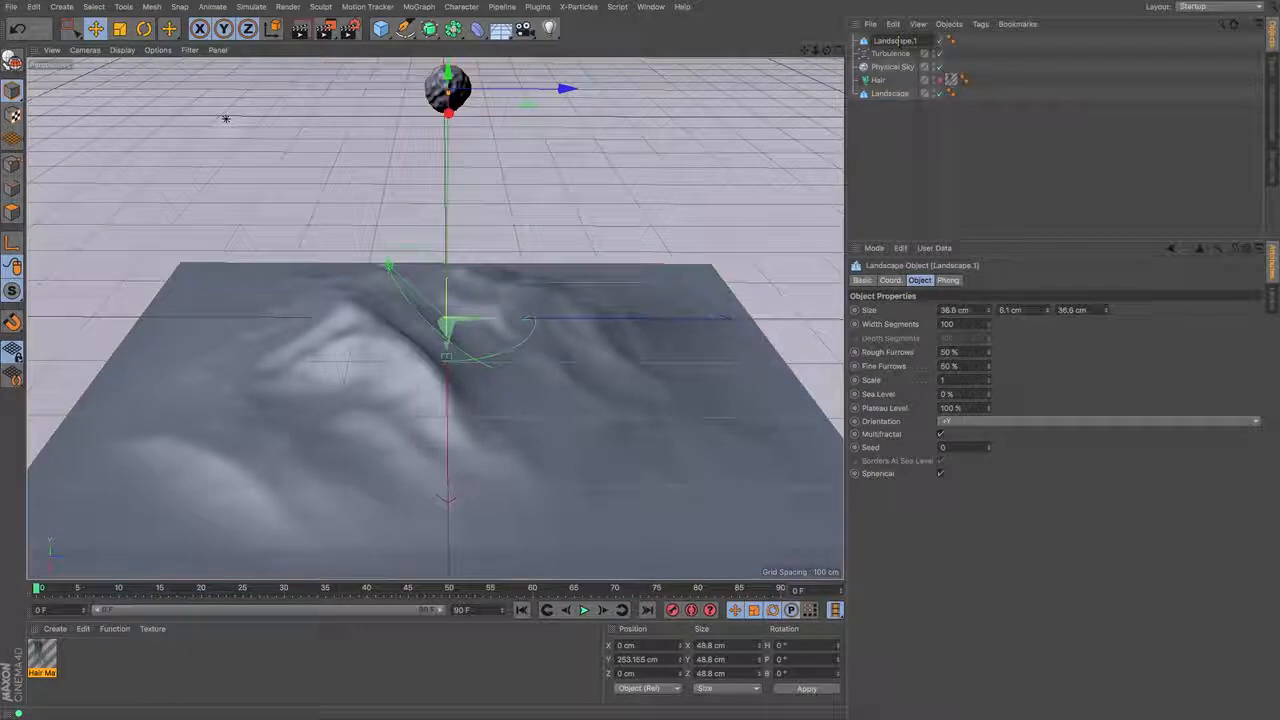
pyautogui.write('Rock')
pyautogui.press('Return')
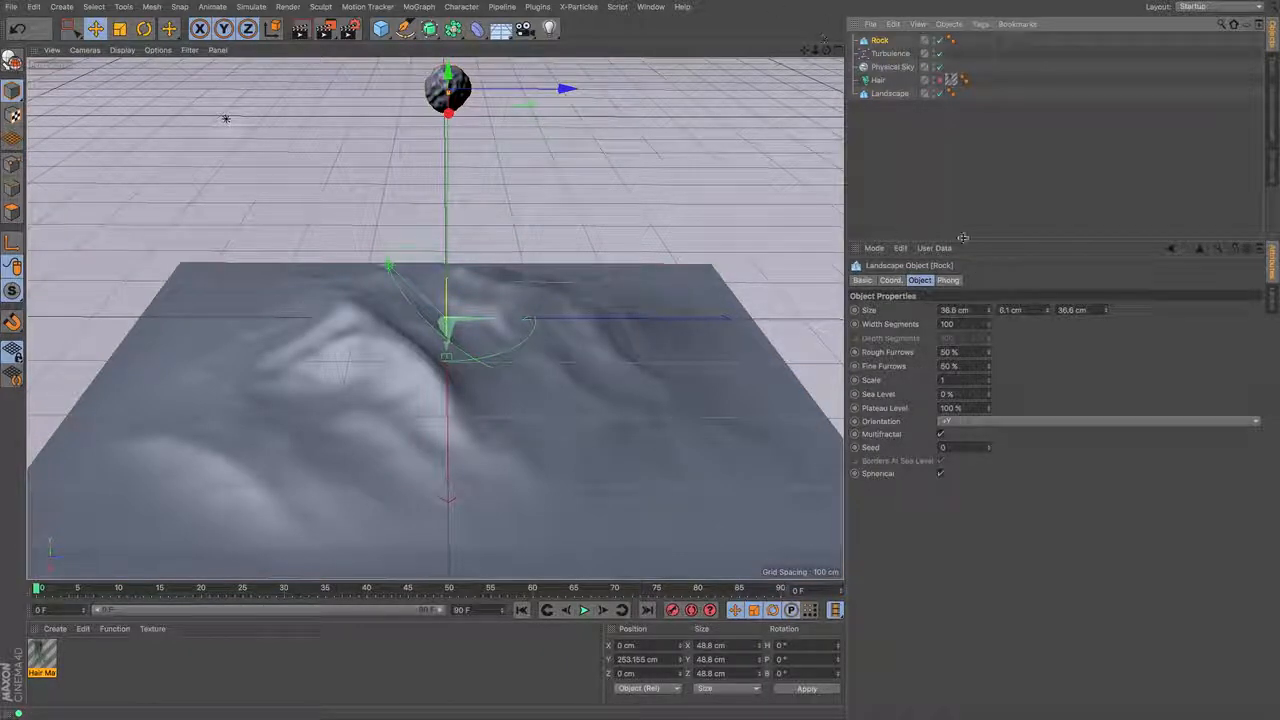
# - Apply a Rigid Body simulation tag to the Rock object and clear the selection
pyautogui.click(980, 23)
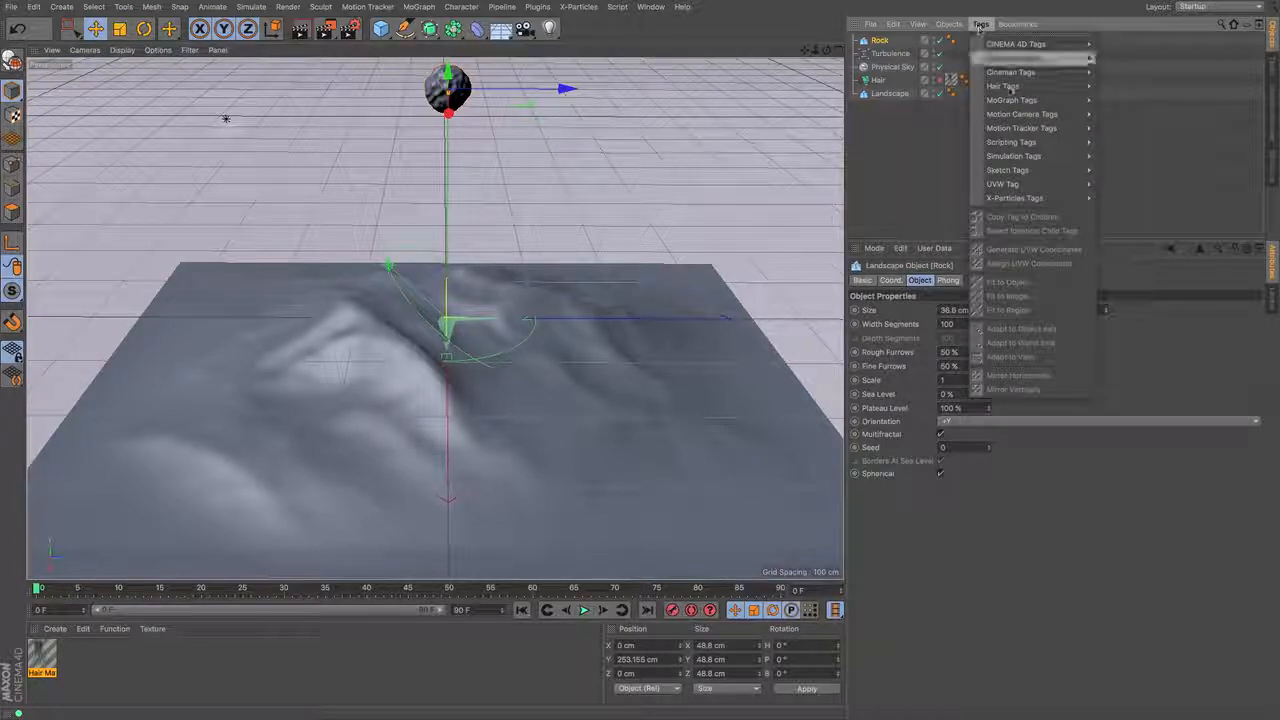
pyautogui.moveTo(1051, 161)
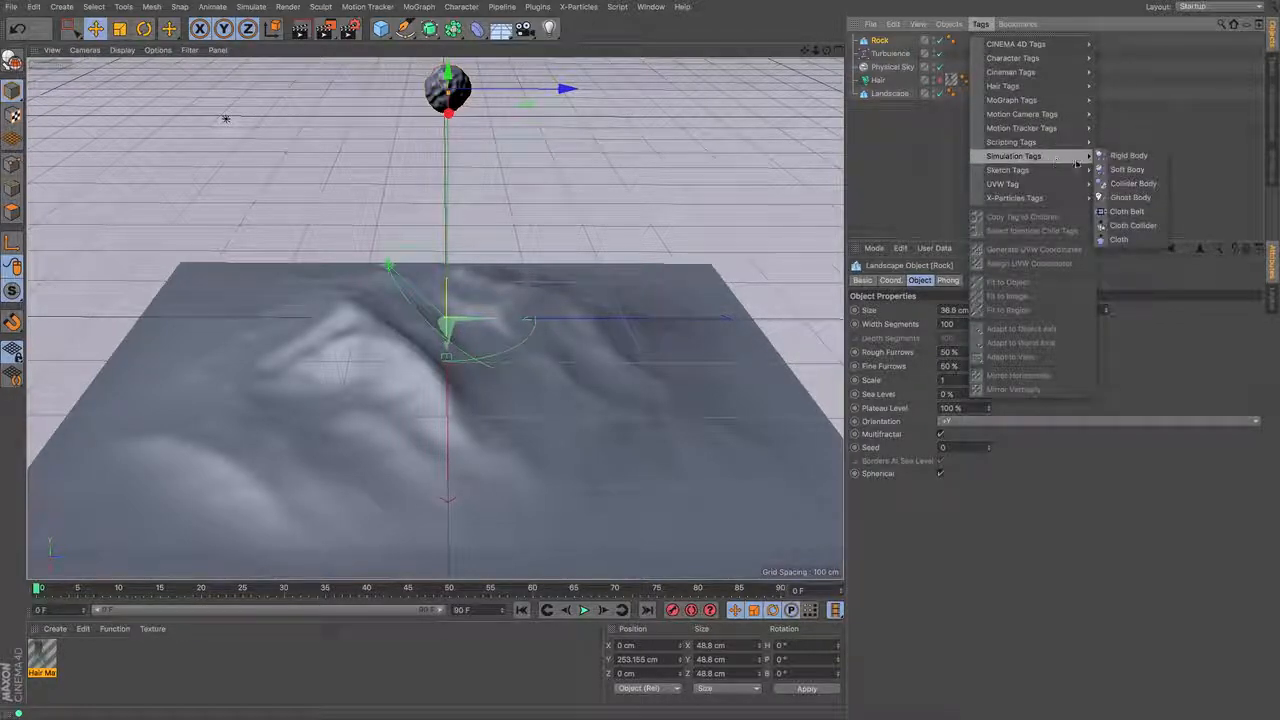
pyautogui.click(1120, 157)
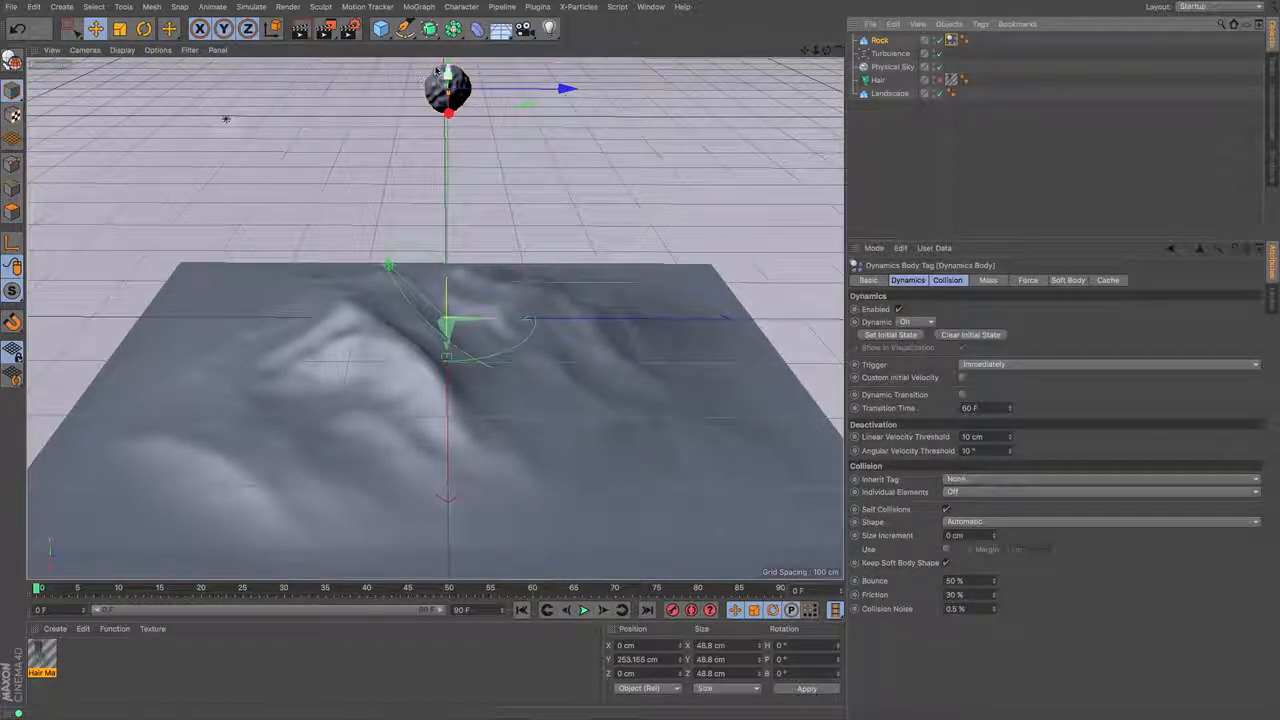
pyautogui.click(872, 158)
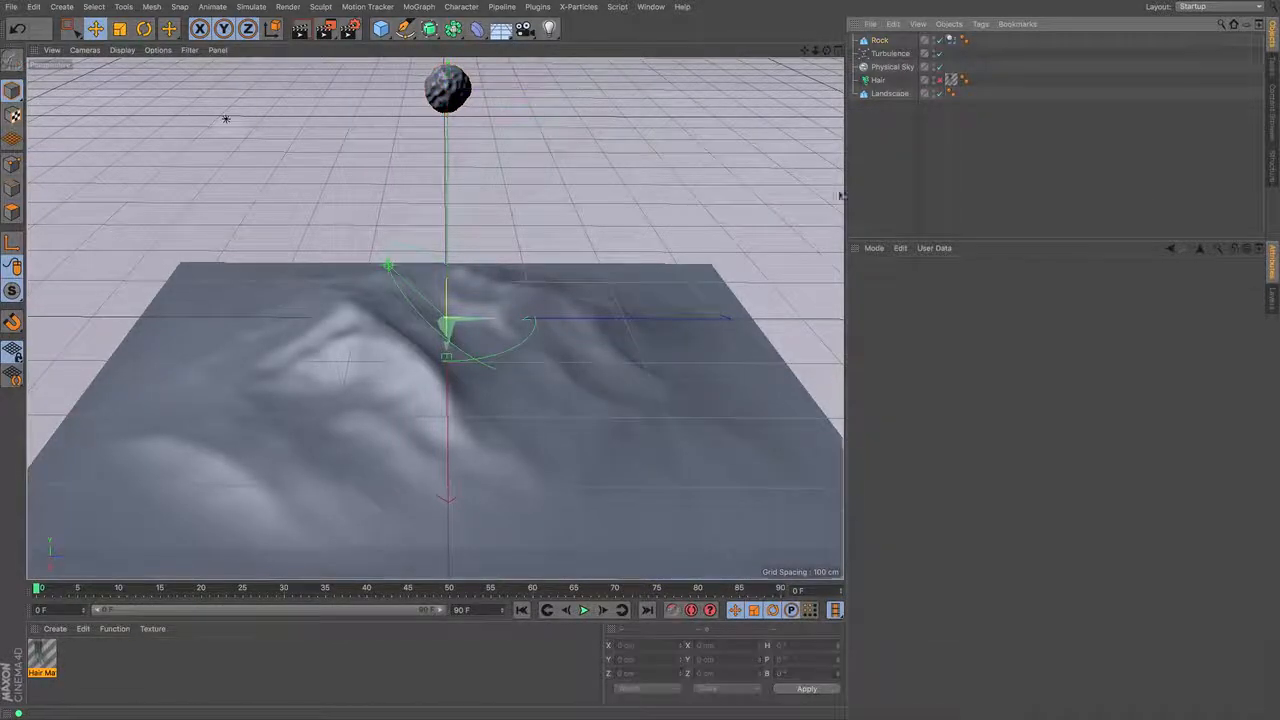
# - Play the simulation to test how the Rock falls and return to the first frame
pyautogui.click(585, 610)
pyautogui.click(585, 610)
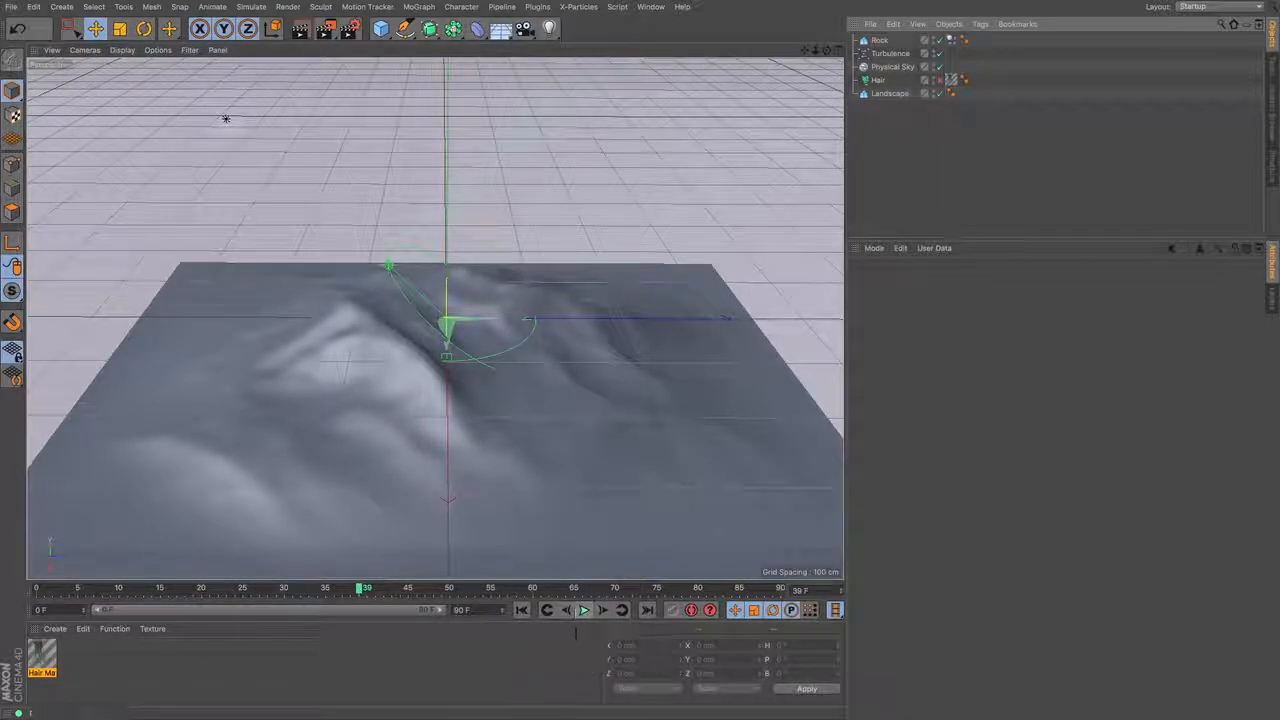
pyautogui.click(520, 610)
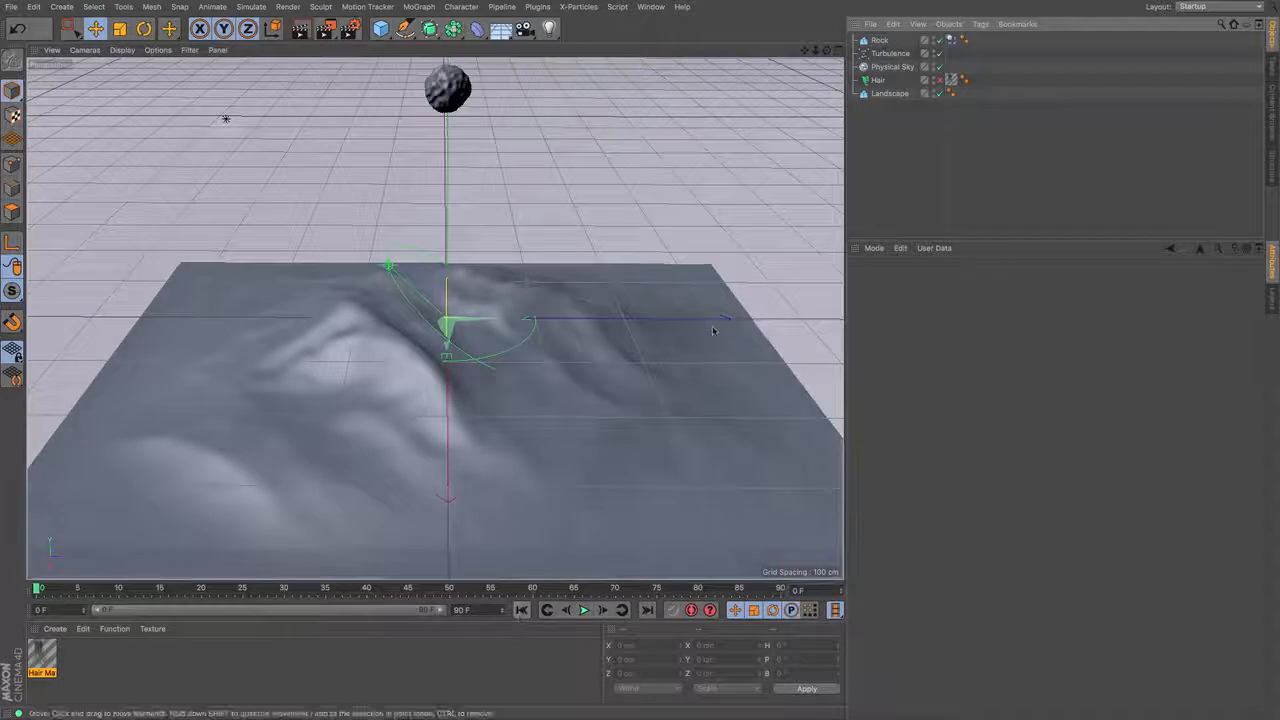
# - Apply a Collider Body tag to the ground Landscape and play the simulation to test the Rock's collision
pyautogui.click(880, 98)
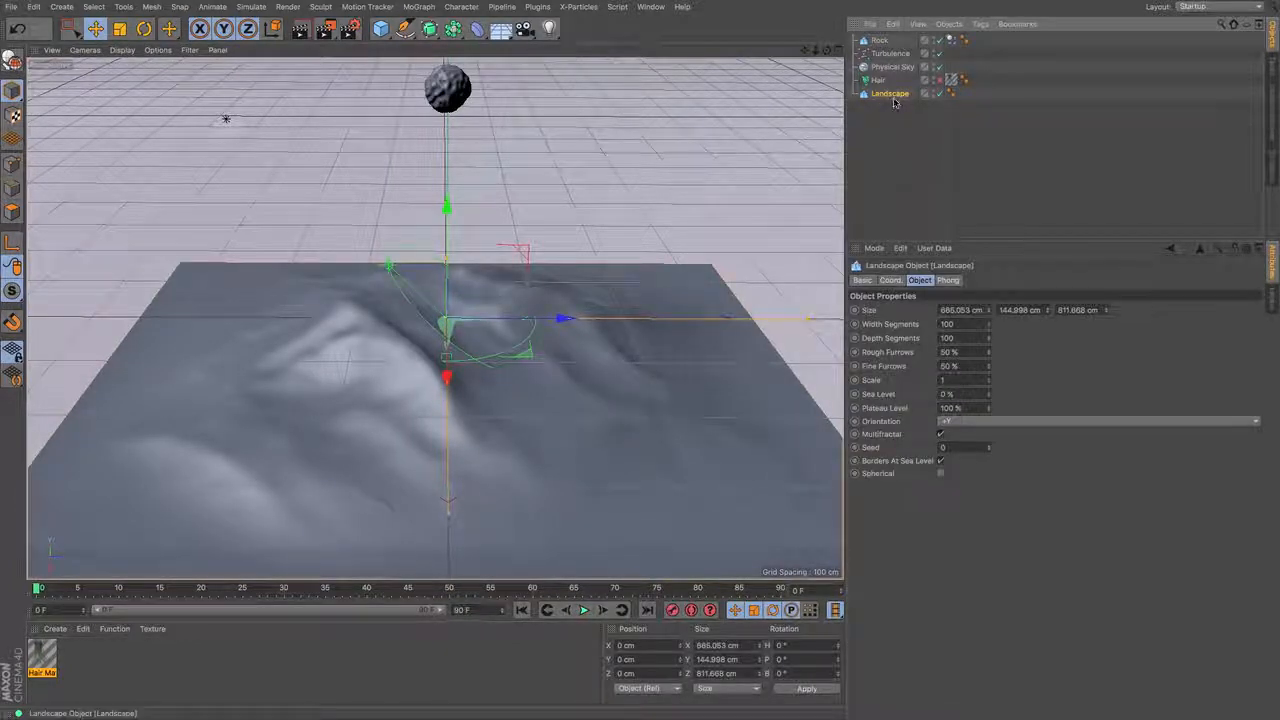
pyautogui.click(981, 24)
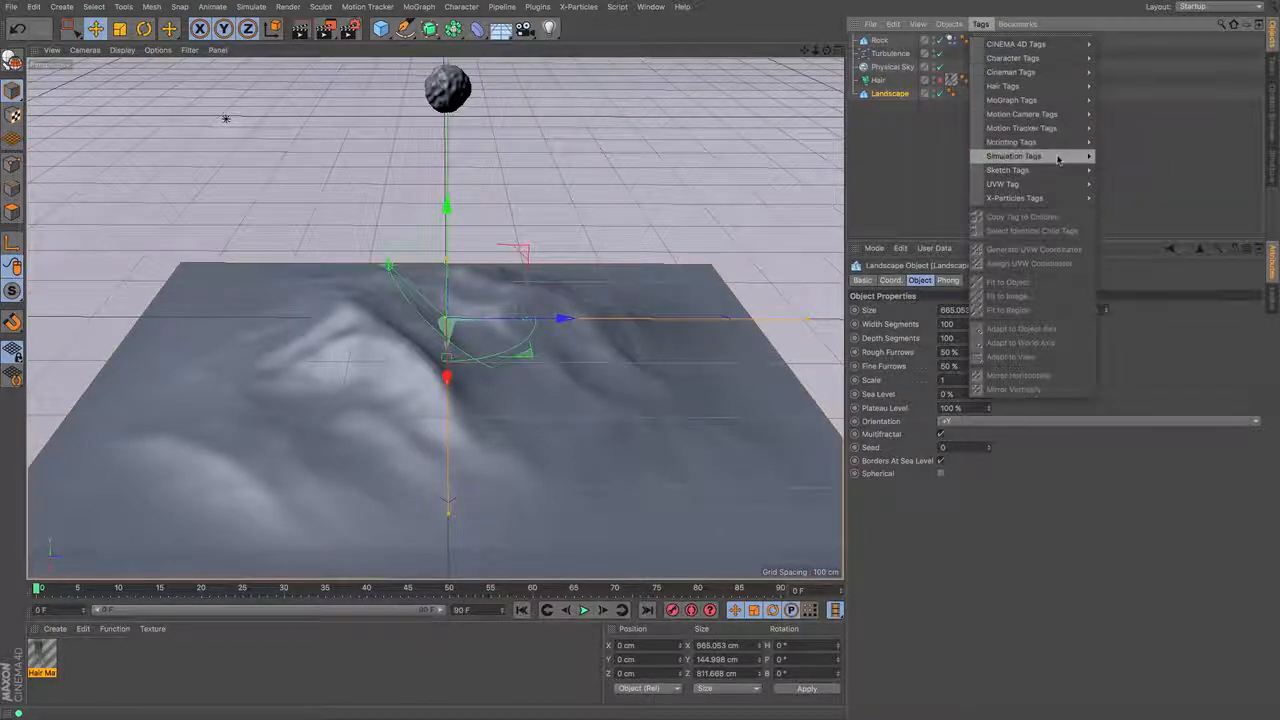
pyautogui.moveTo(1062, 160)
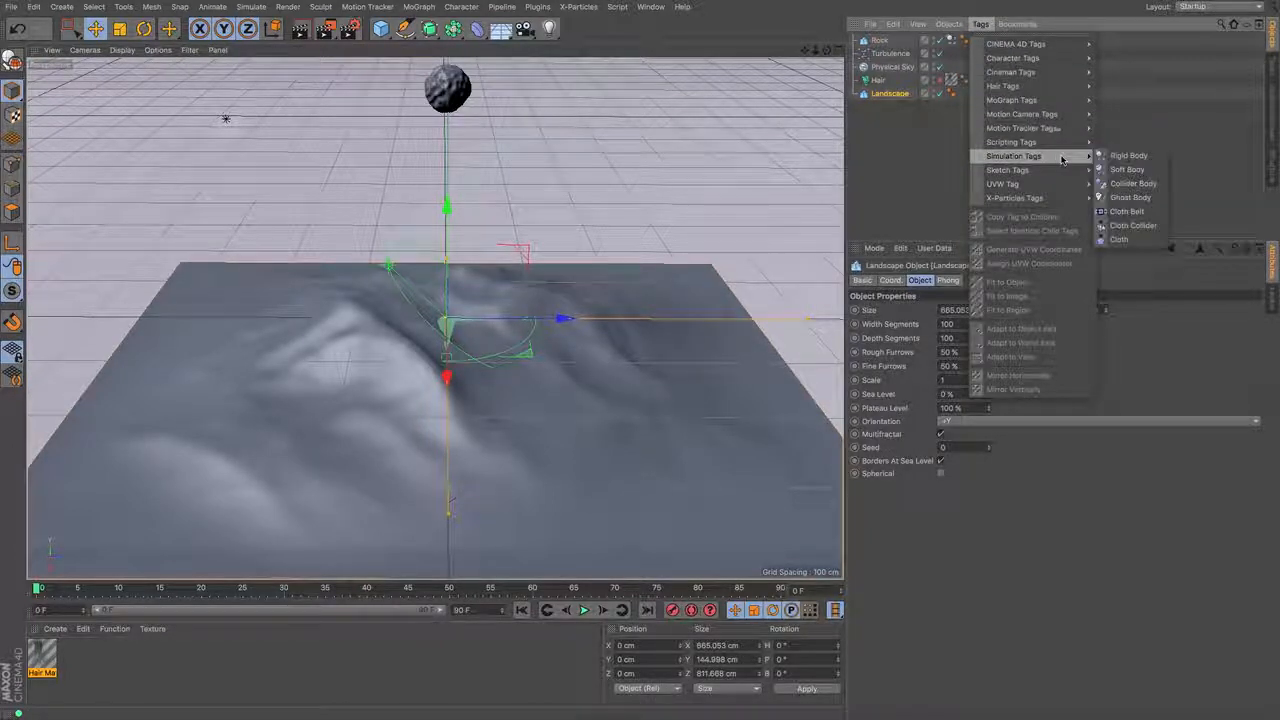
pyautogui.click(1144, 186)
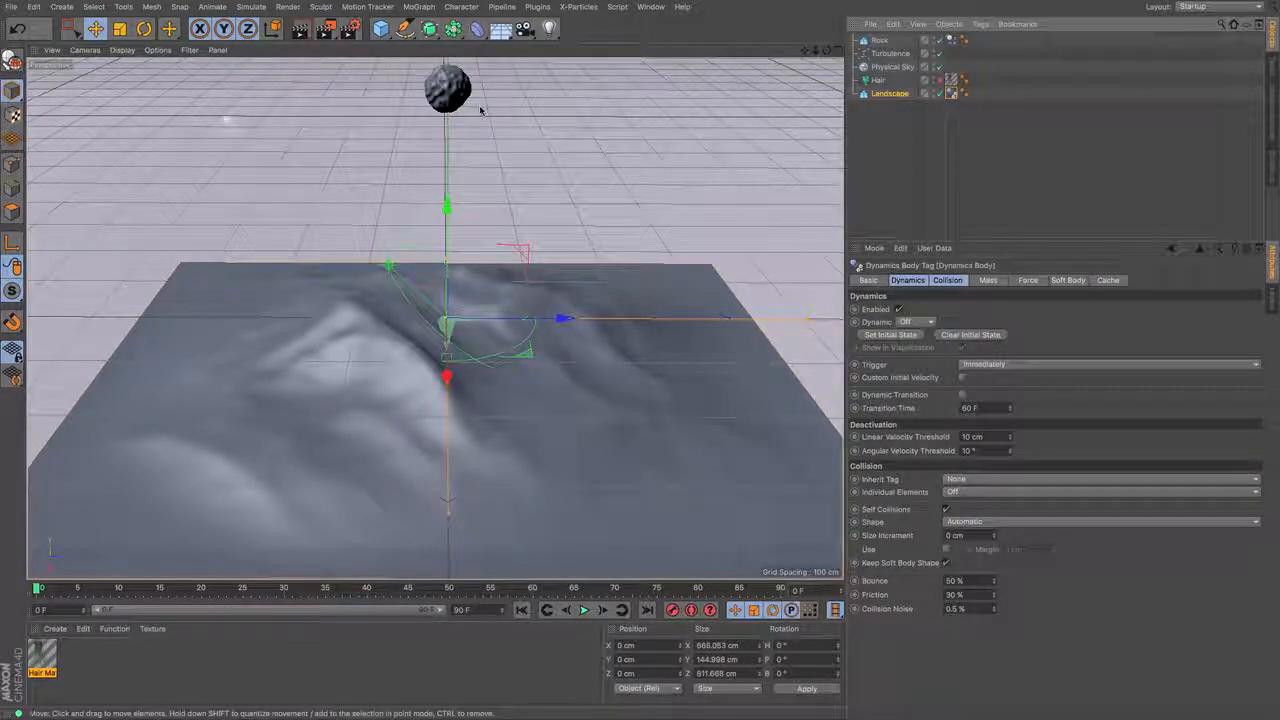
pyautogui.click(584, 610)
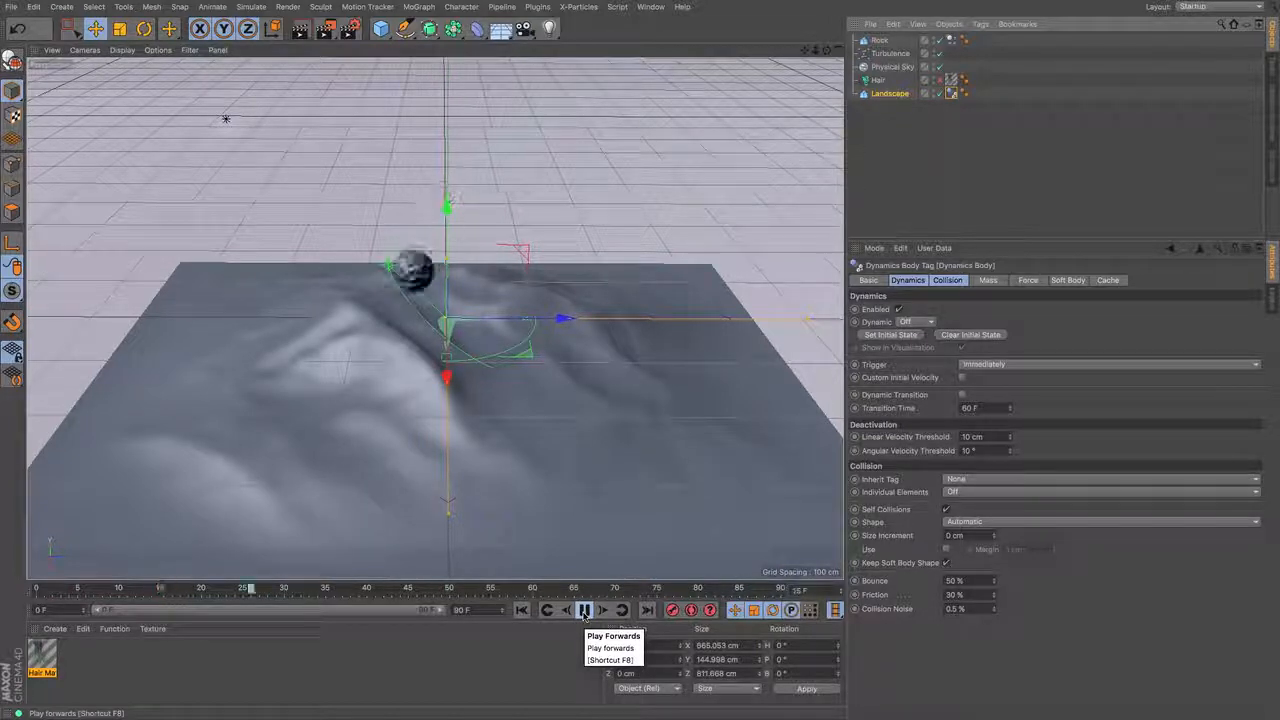
pyautogui.click(584, 613)
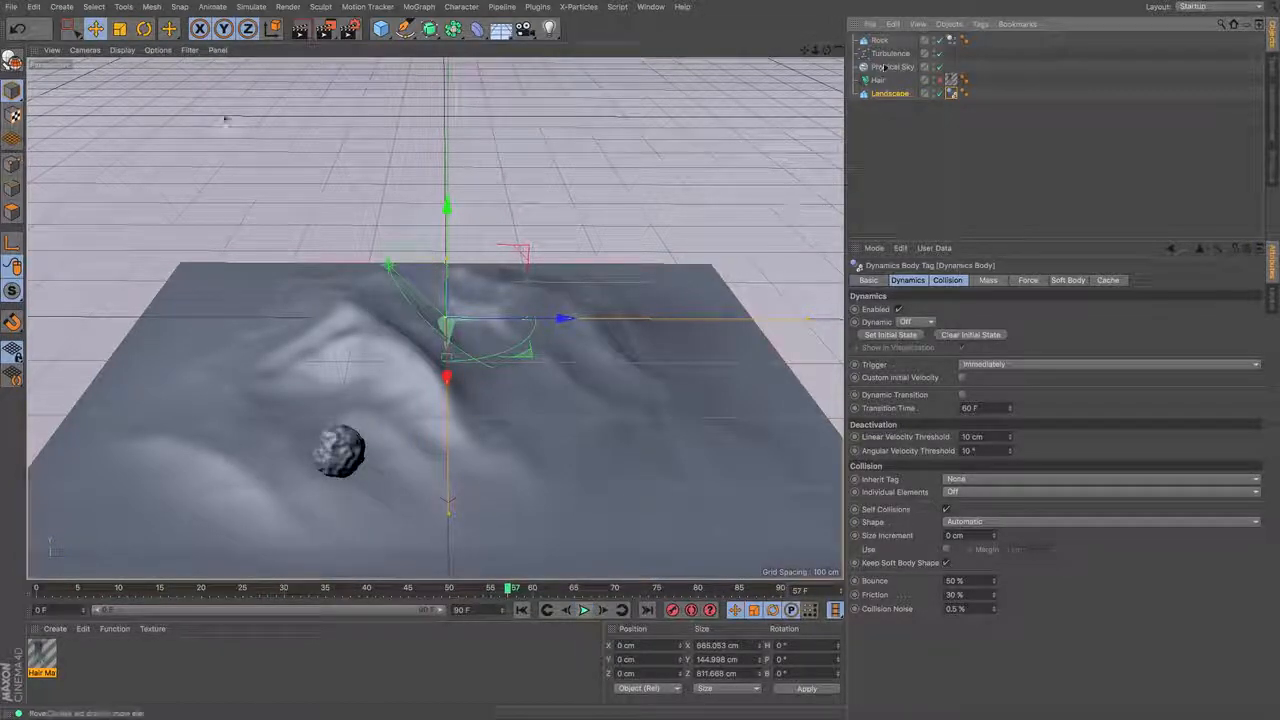
# - Rotate the ground Landscape's heading to about -12.5° and replay the simulation from the first frame
pyautogui.click(889, 96)
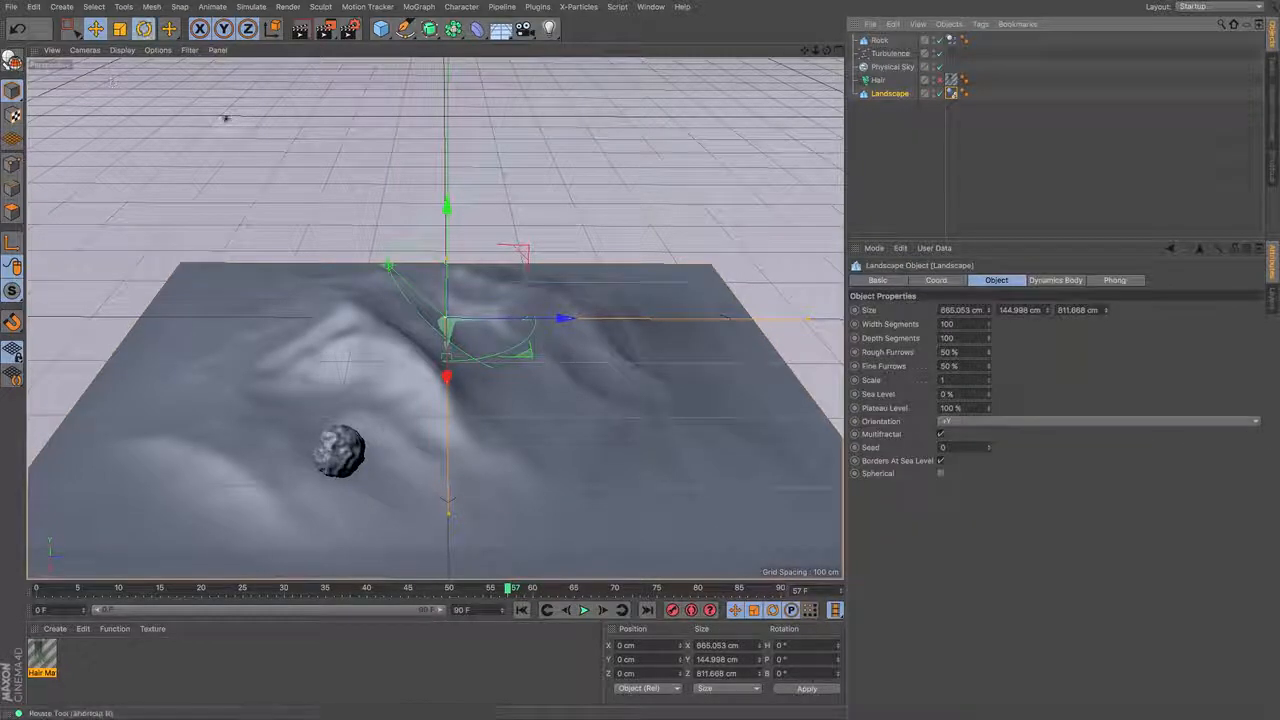
pyautogui.press('r')
pyautogui.moveTo(480, 362); pyautogui.dragTo(460, 364)
pyautogui.click(521, 610)
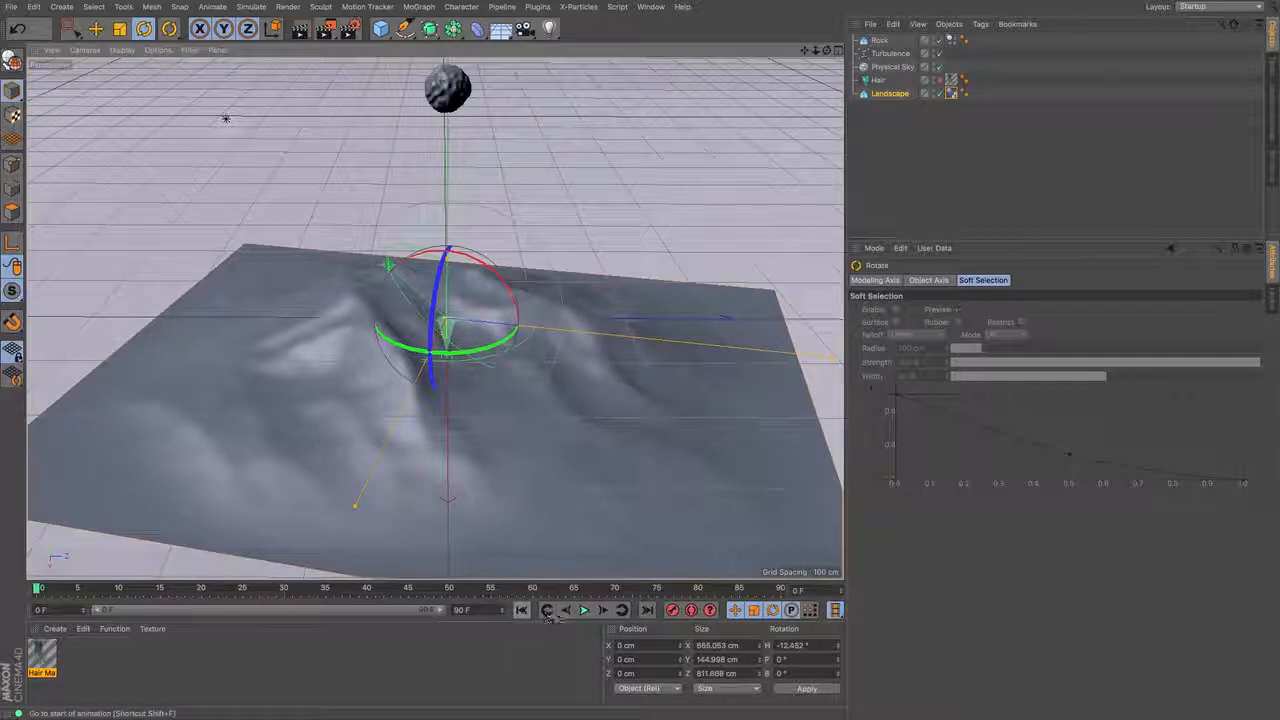
pyautogui.click(584, 610)
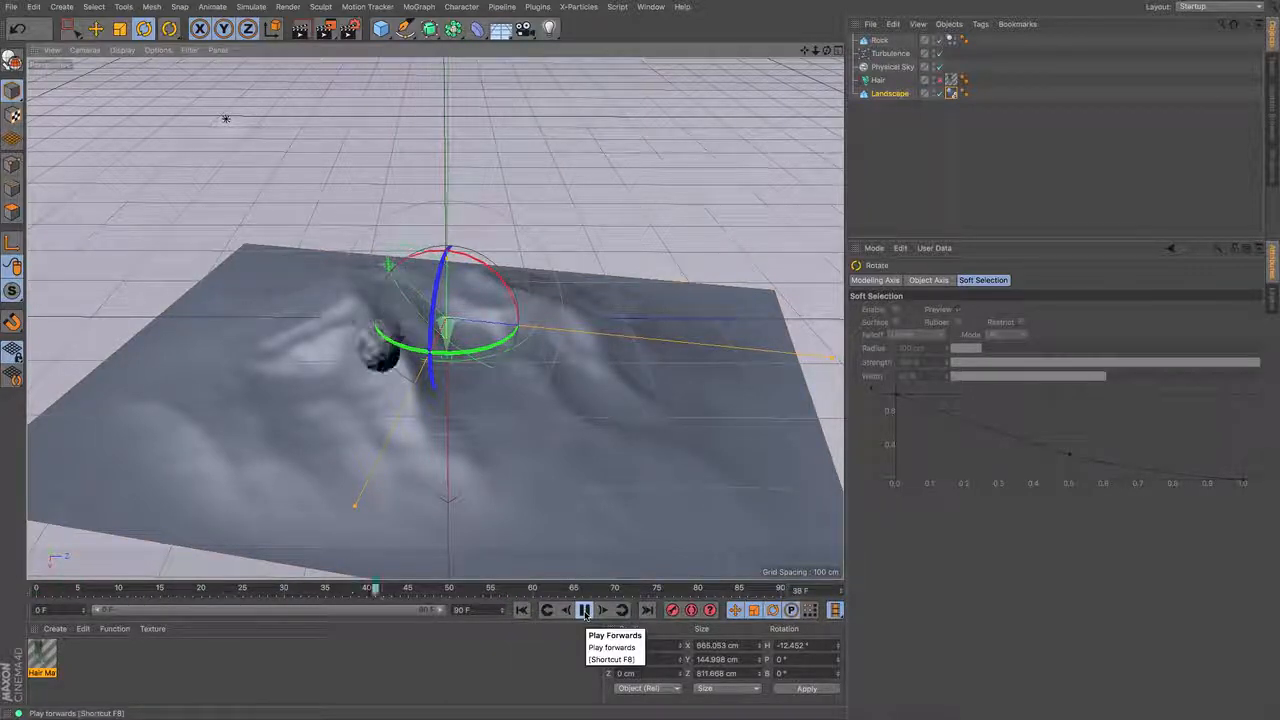
pyautogui.click(585, 610)
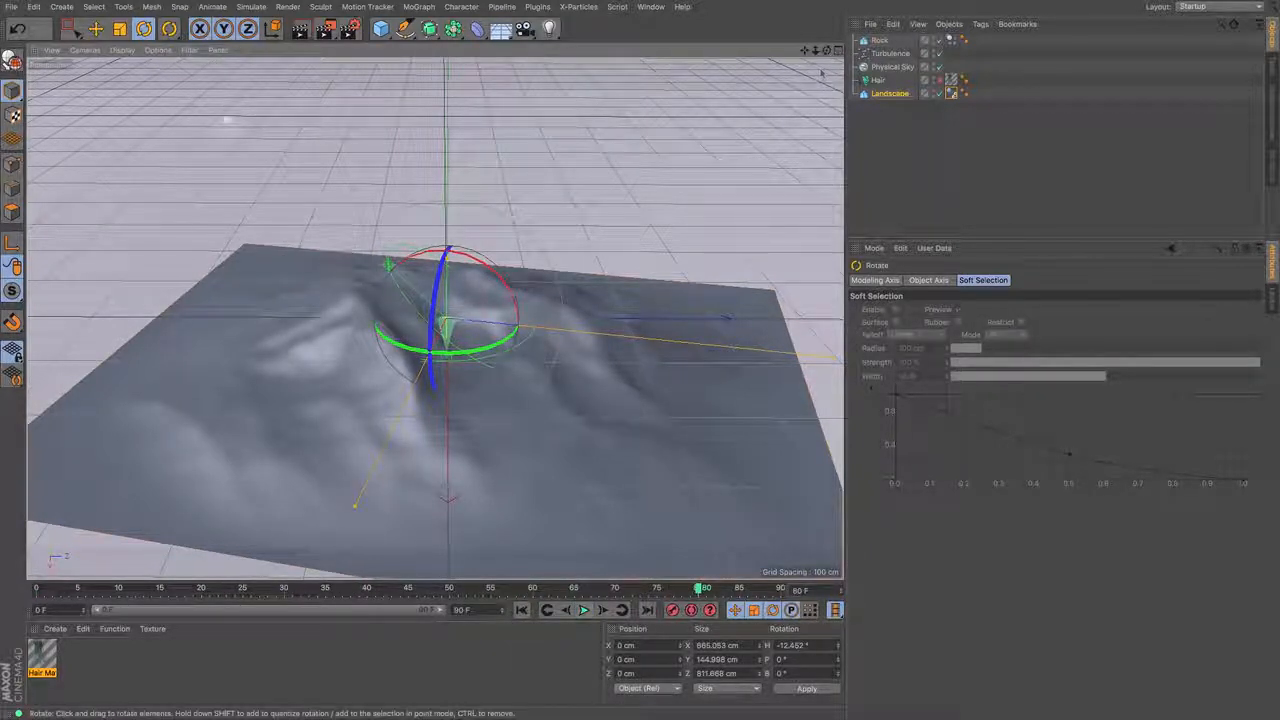
# - Set the collision shape of the Landscape's dynamics tag to Static Mesh and replay the simulation from the first frame
pyautogui.click(951, 93)
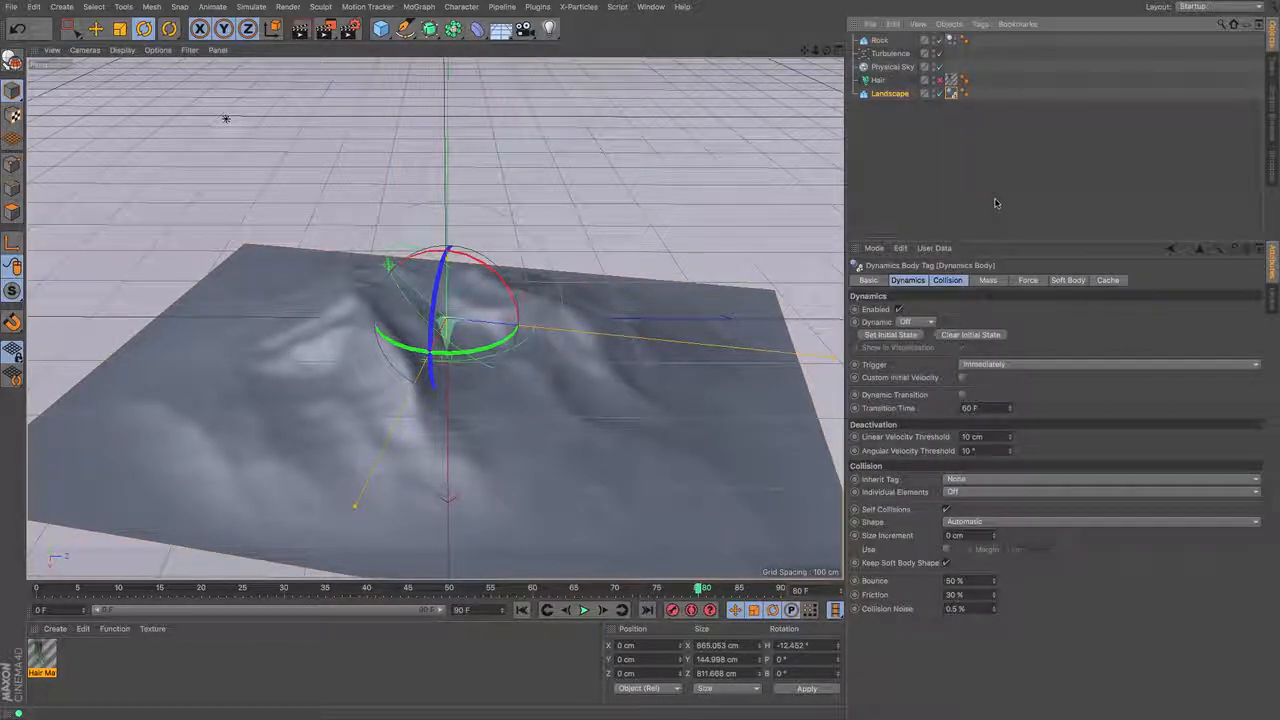
pyautogui.click(1045, 521)
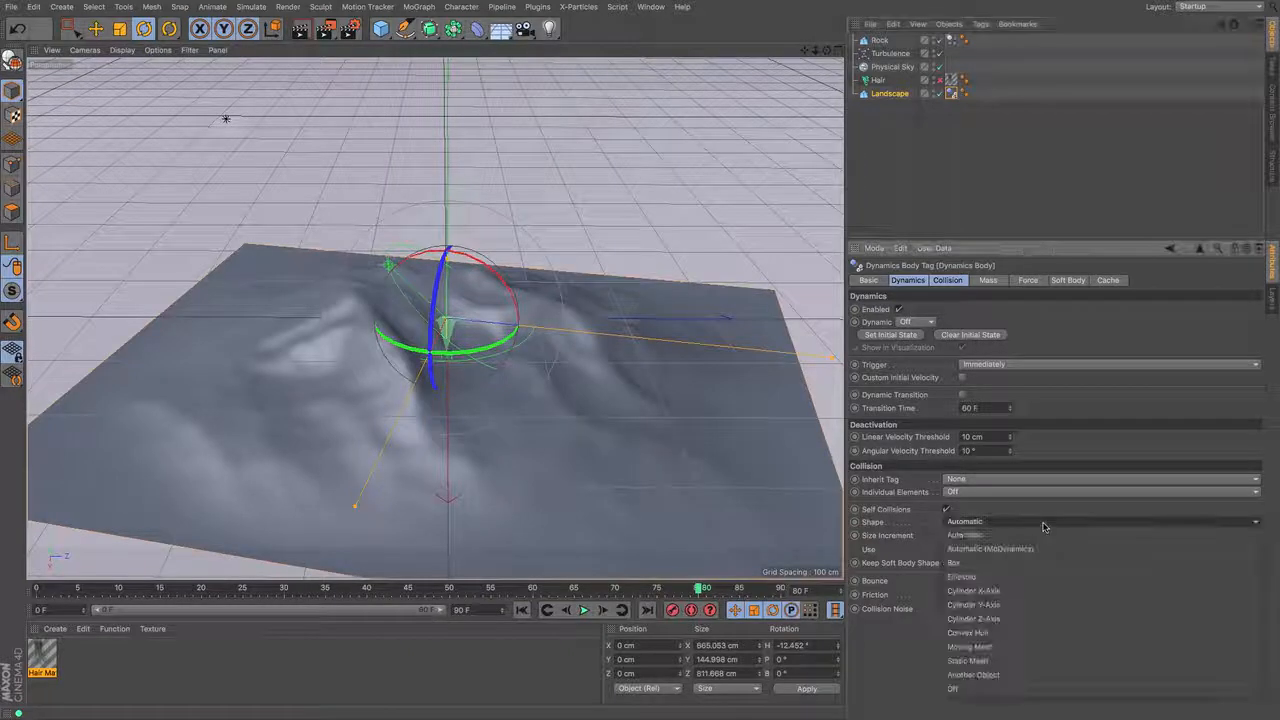
pyautogui.click(1039, 662)
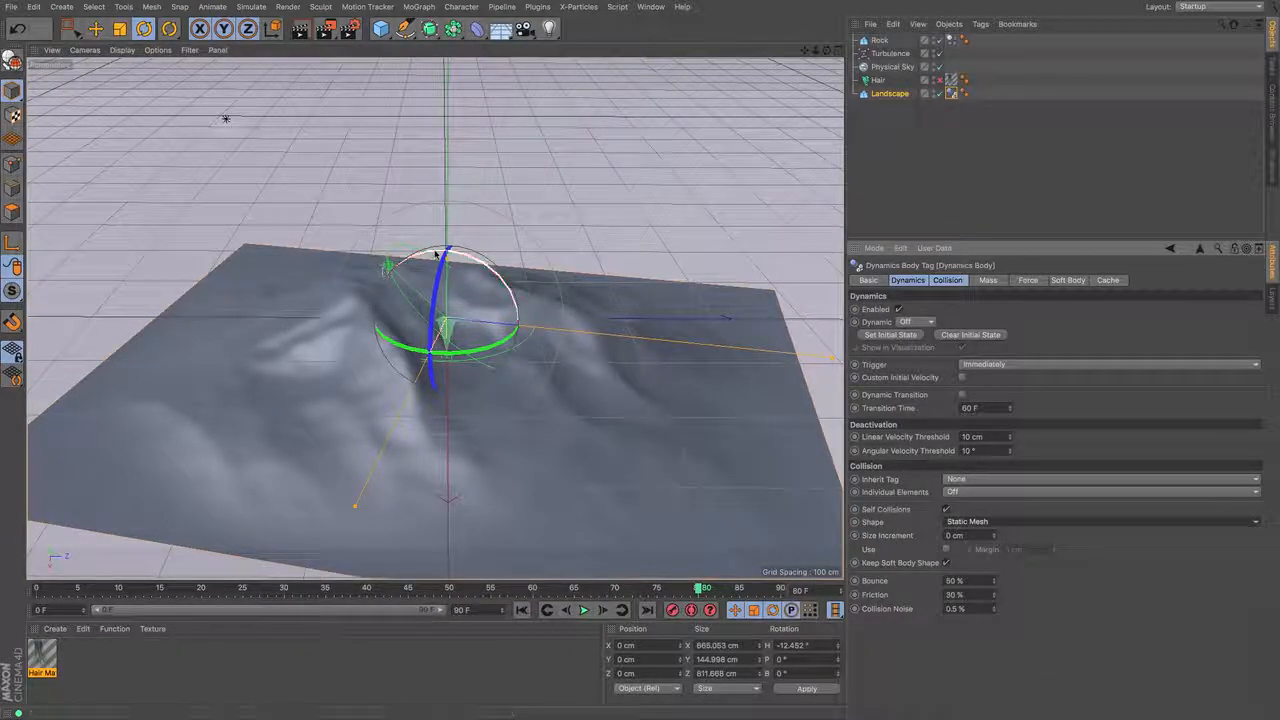
pyautogui.click(521, 610)
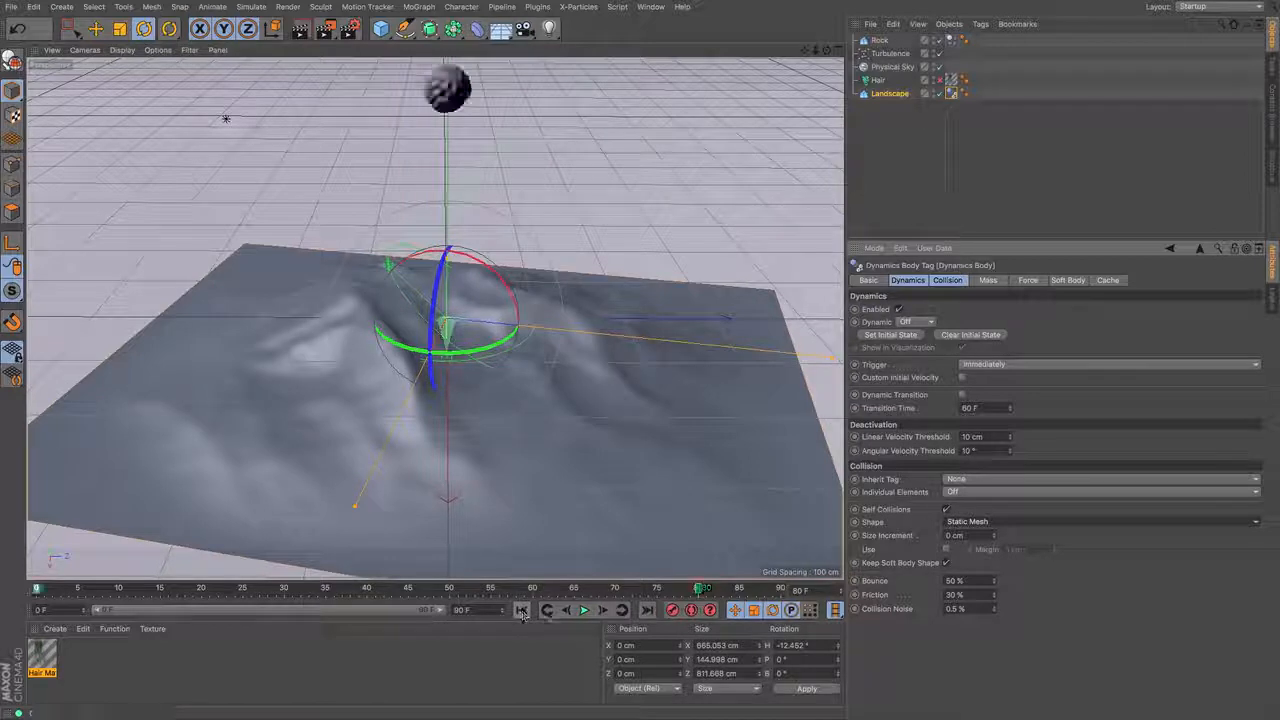
pyautogui.click(584, 610)
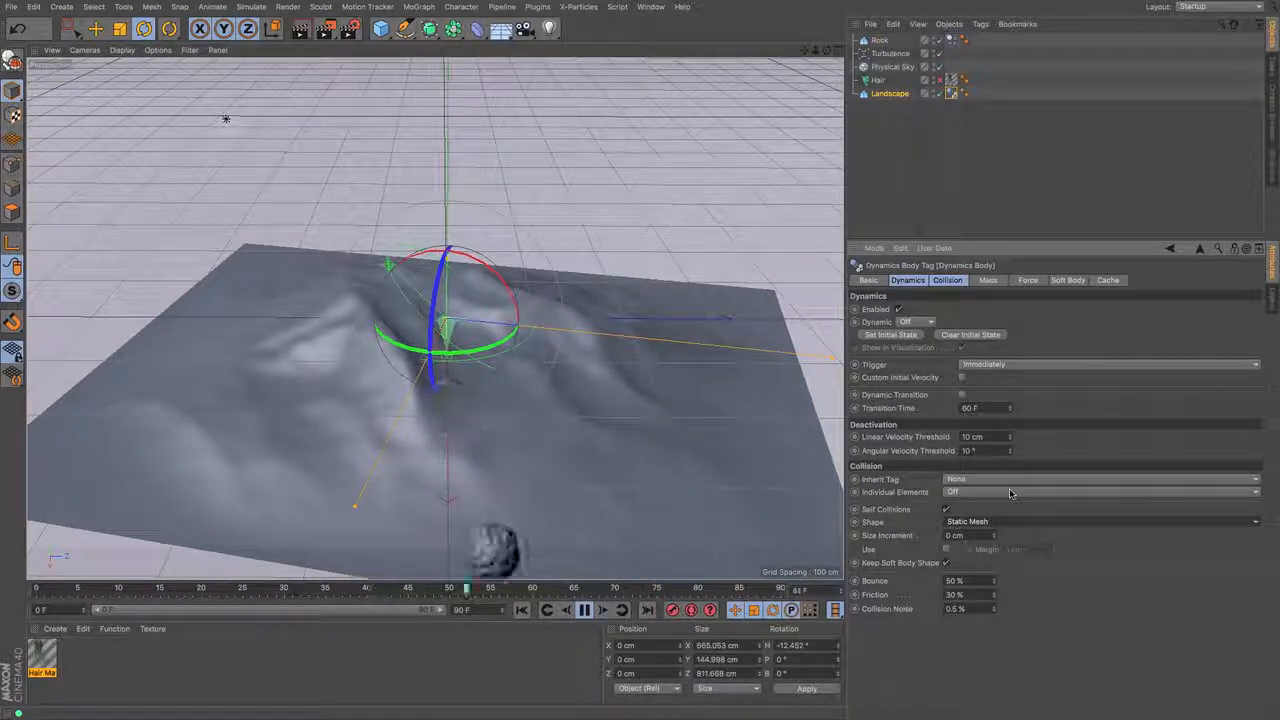
# - Select the Rock, re-enable the Hair object, and stop the playback, returning to the first frame
pyautogui.click(879, 40)
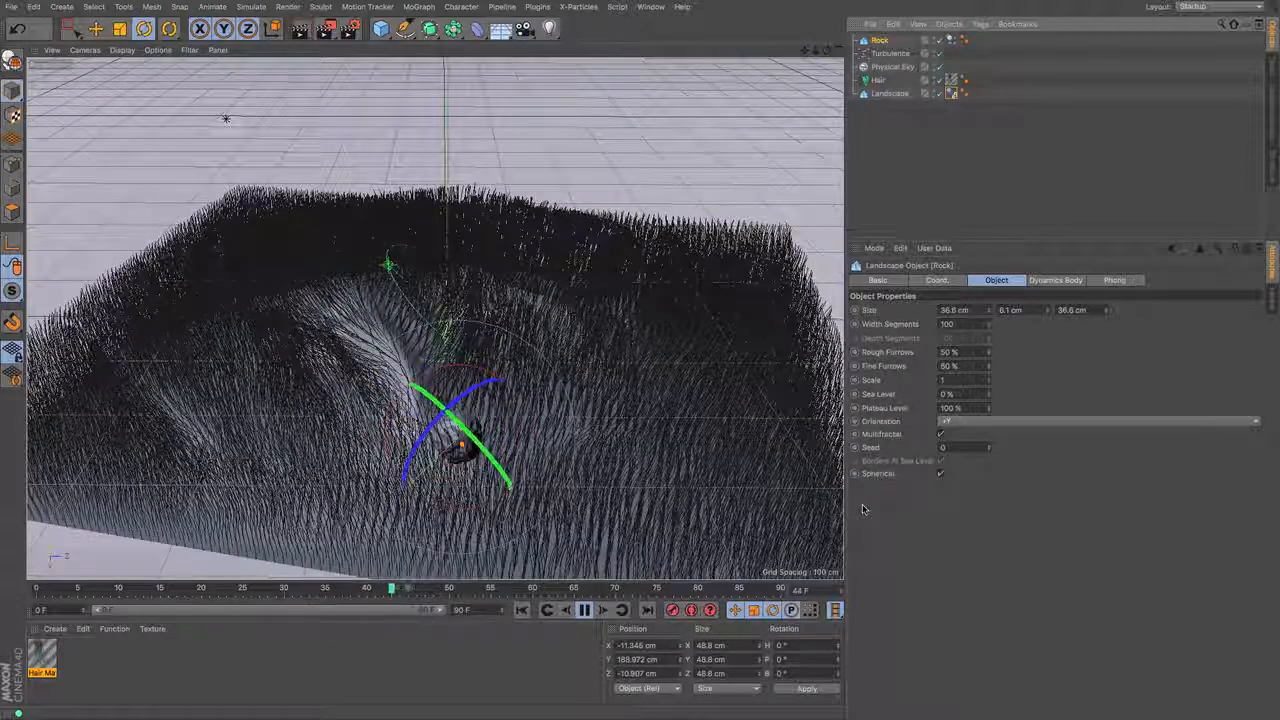
pyautogui.click(584, 611)
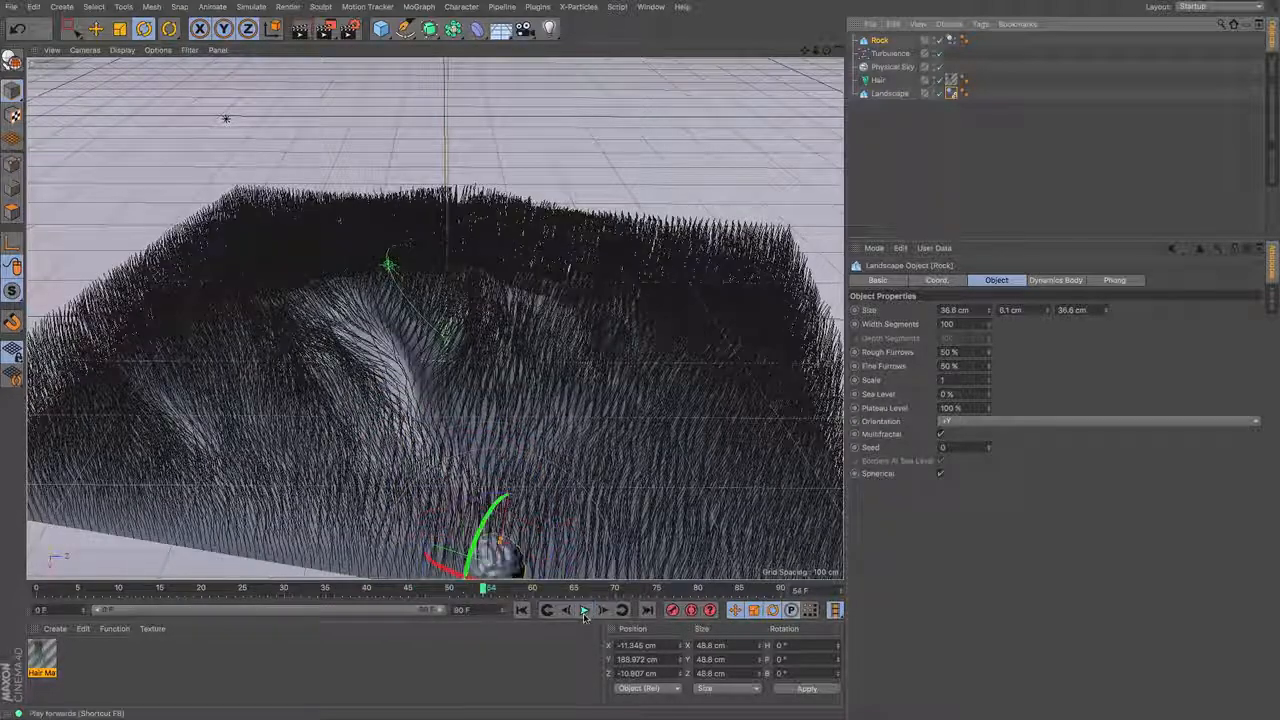
pyautogui.click(522, 612)
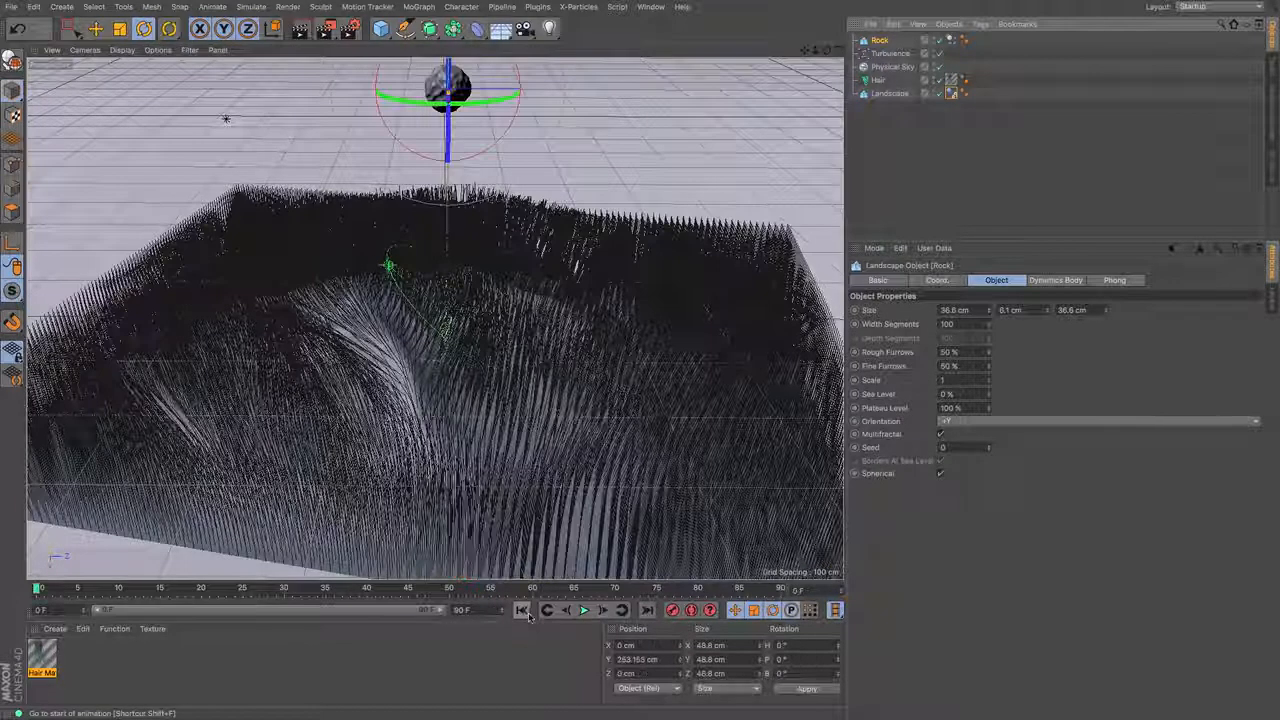
# - Apply a Hair Collider tag to the Rock object
pyautogui.click(980, 24)
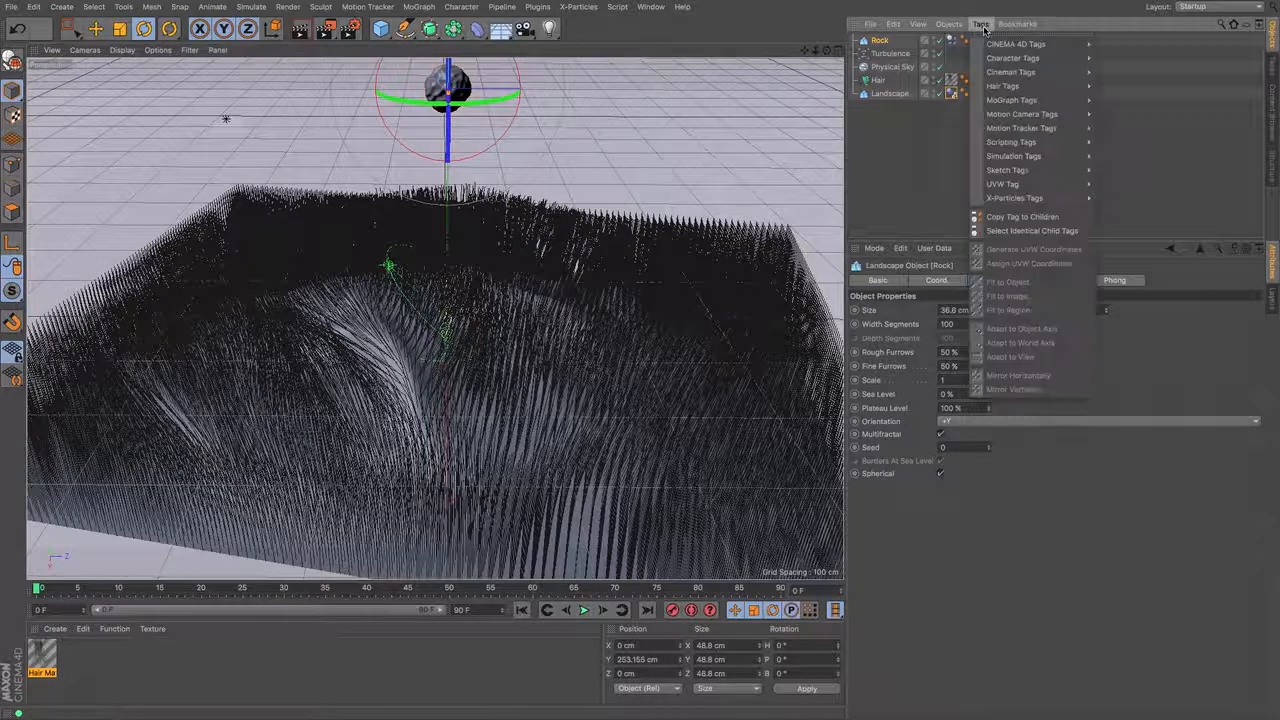
pyautogui.moveTo(1040, 86)
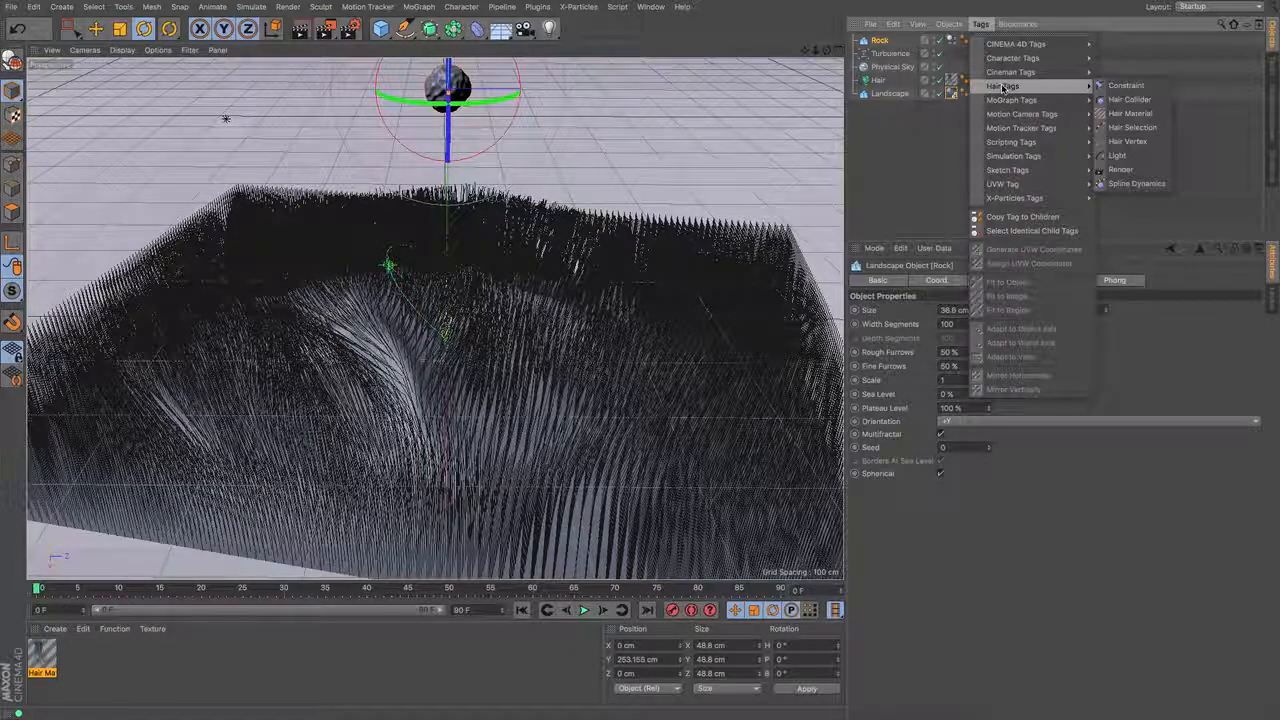
pyautogui.click(1130, 99)
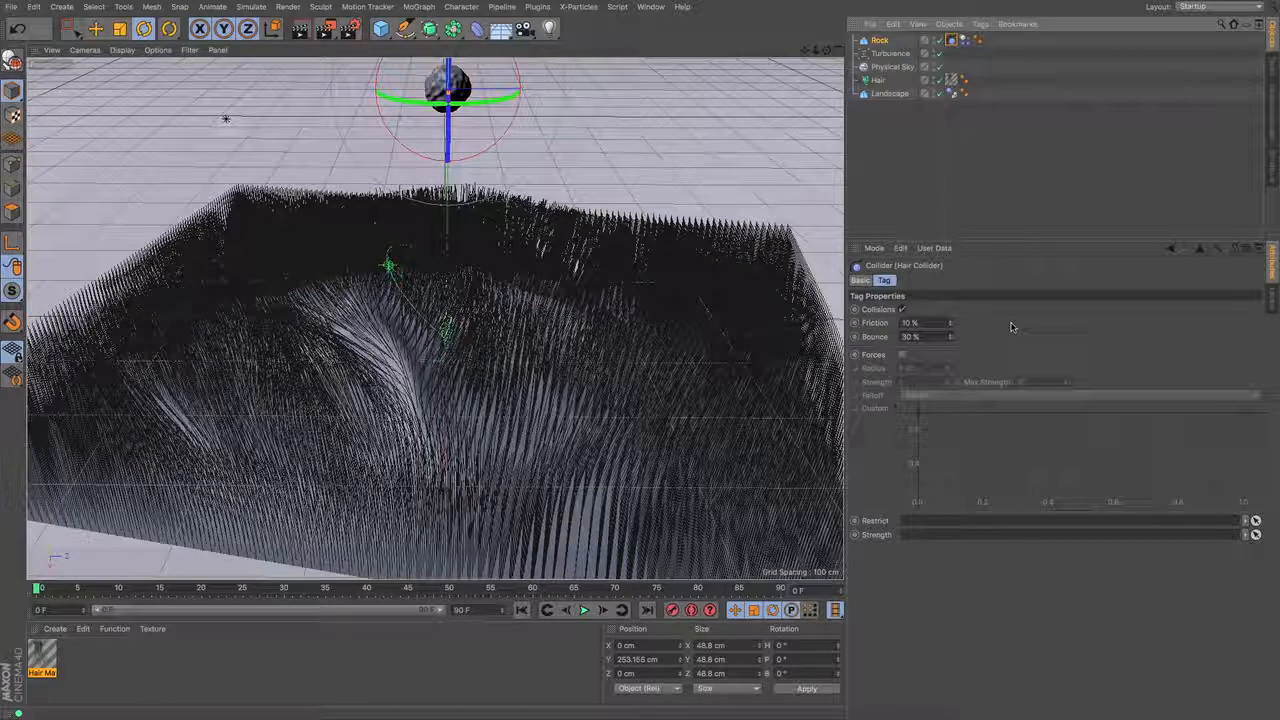
# - Play the simulation to about frame 81 and render the view from a slightly adjusted angle to inspect the grass
pyautogui.click(585, 611)
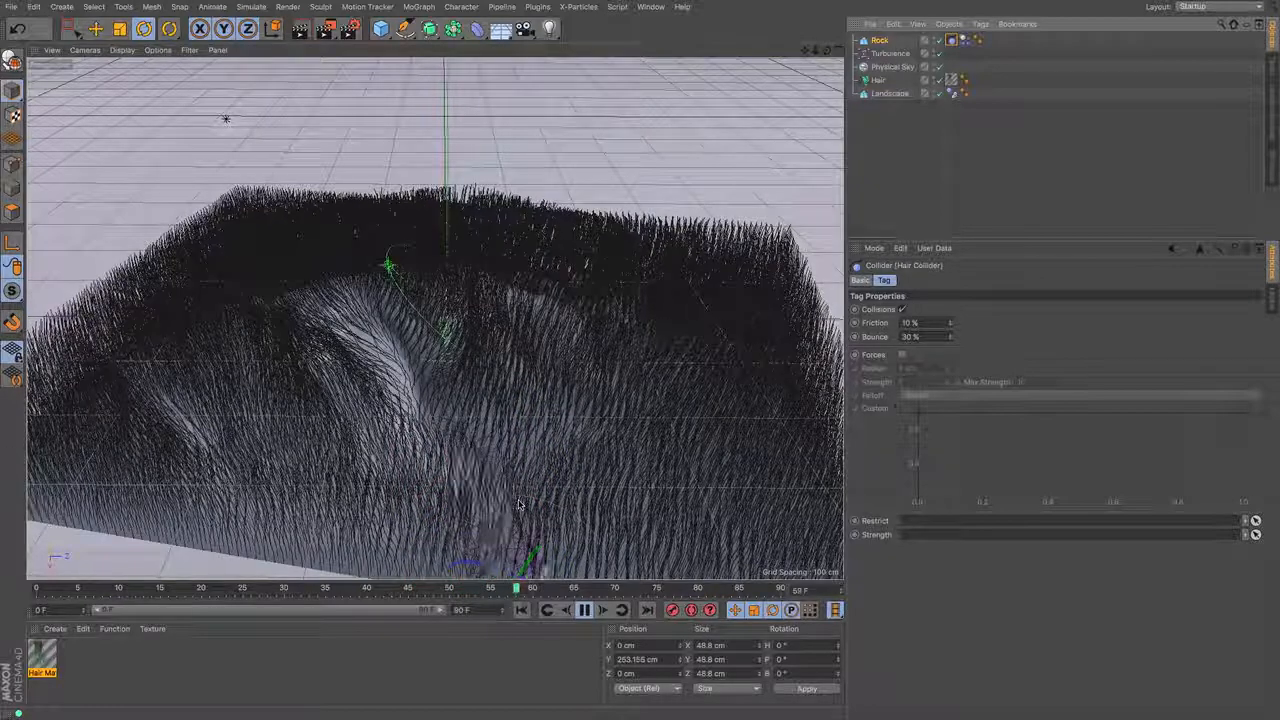
pyautogui.click(585, 610)
pyautogui.moveTo(827, 51)
pyautogui.mouseDown()
pyautogui.moveTo(870, 51)
pyautogui.moveTo(815, 51)
pyautogui.mouseUp()
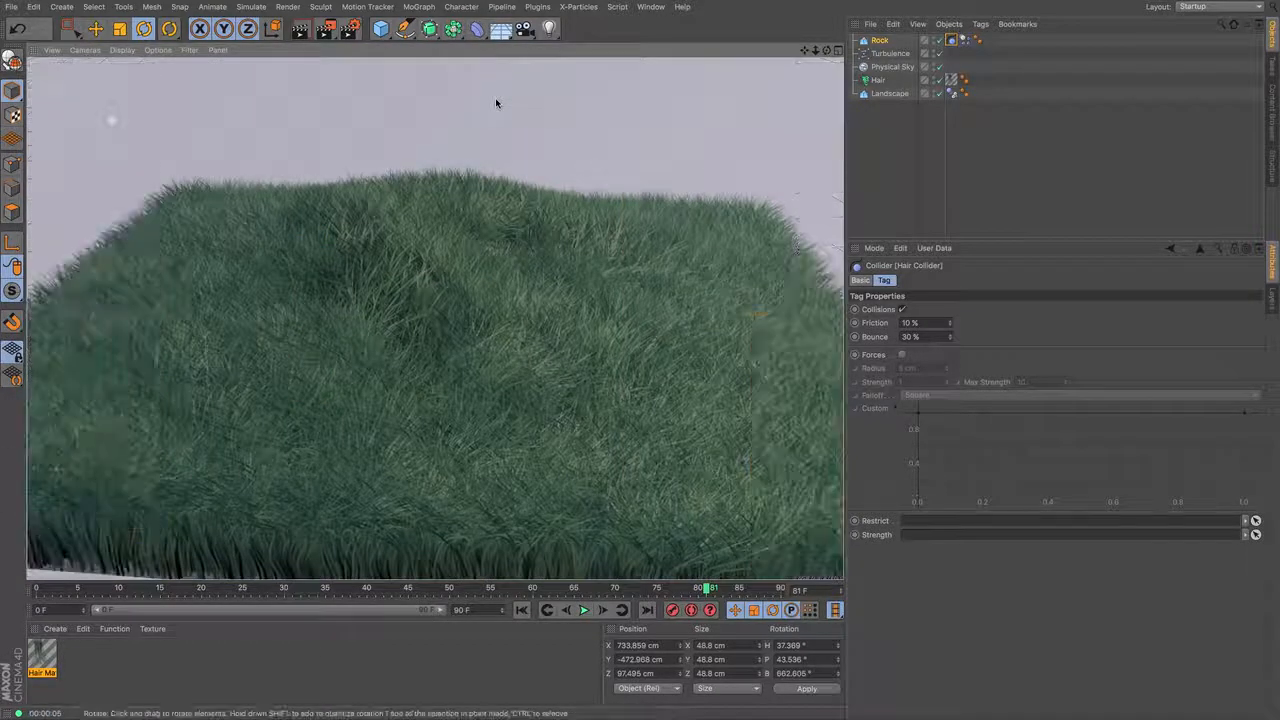
pyautogui.moveTo(827, 51); pyautogui.dragTo(826, 54)
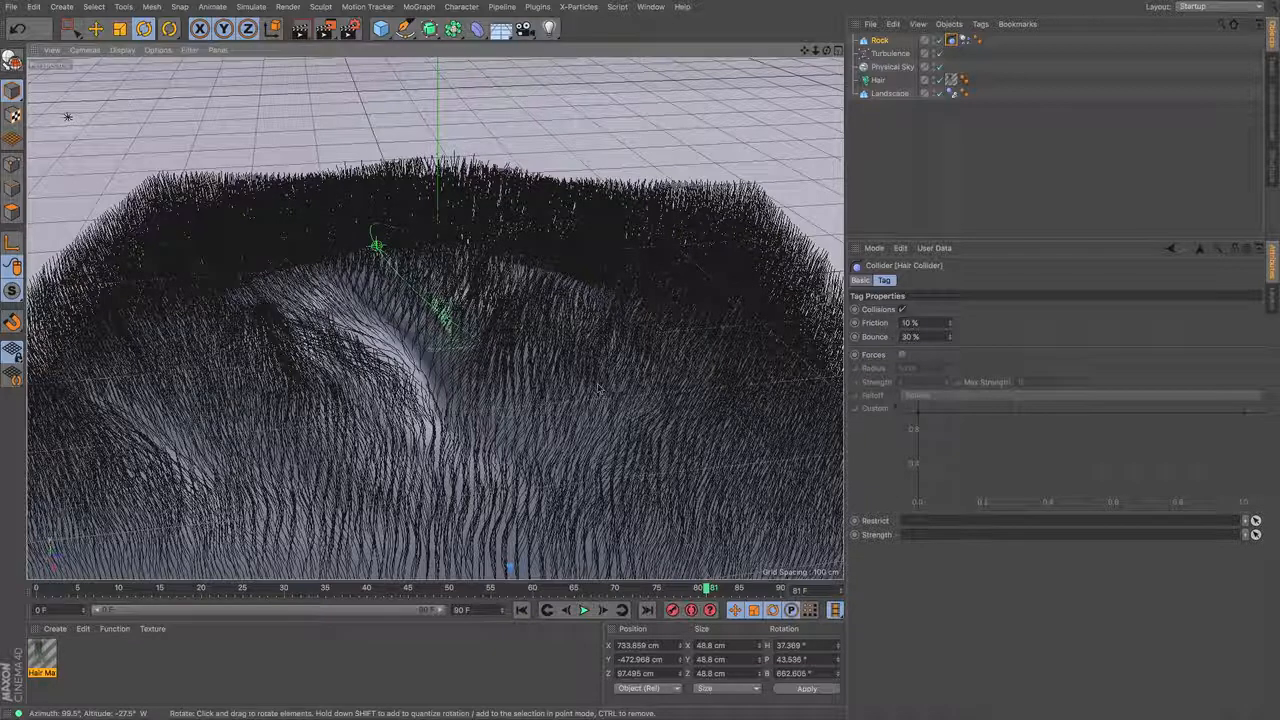
# - Search the content presets for "mud", load the Mud material and apply it to the ground Landscape
pyautogui.click(1272, 112)
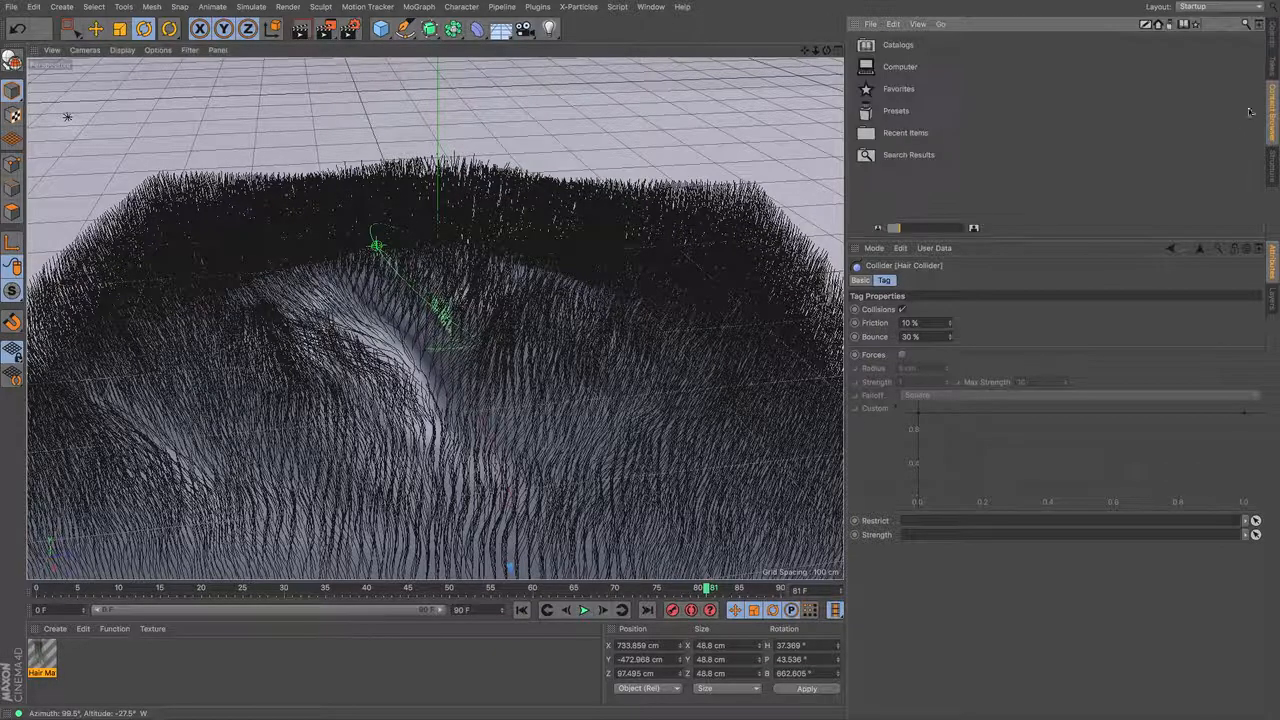
pyautogui.click(1244, 28)
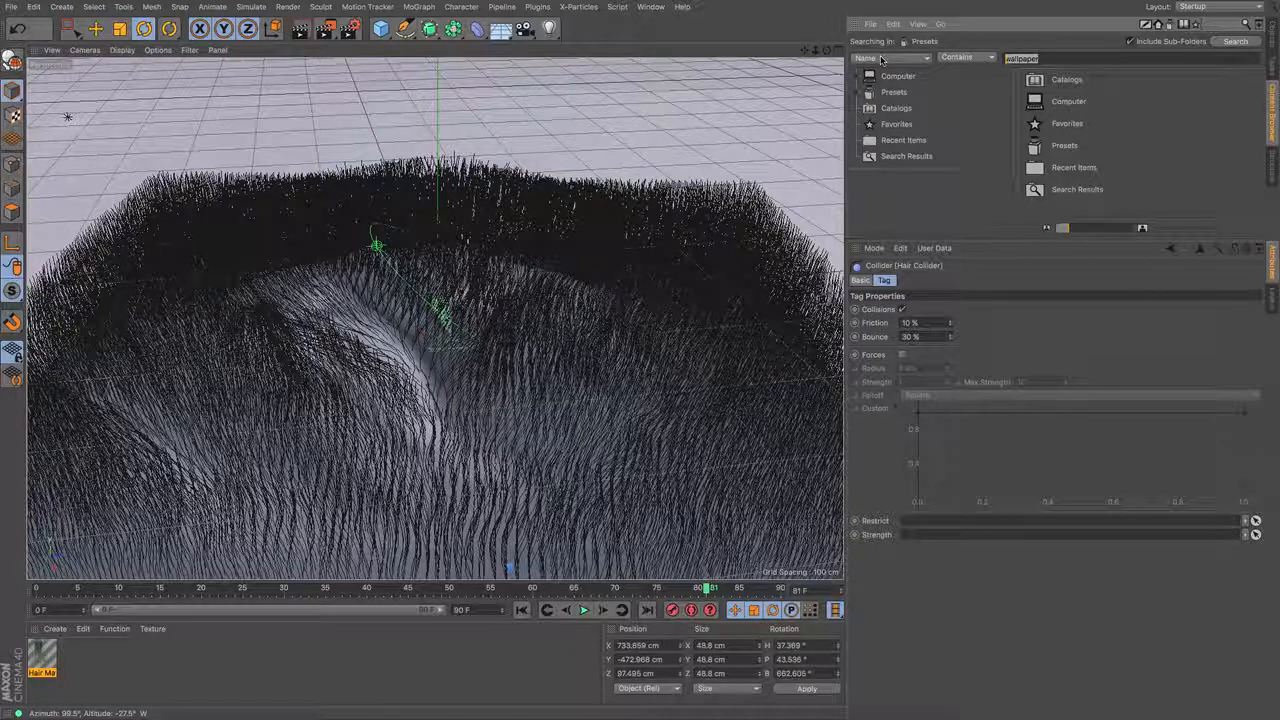
pyautogui.write('mud')
pyautogui.press('Return')
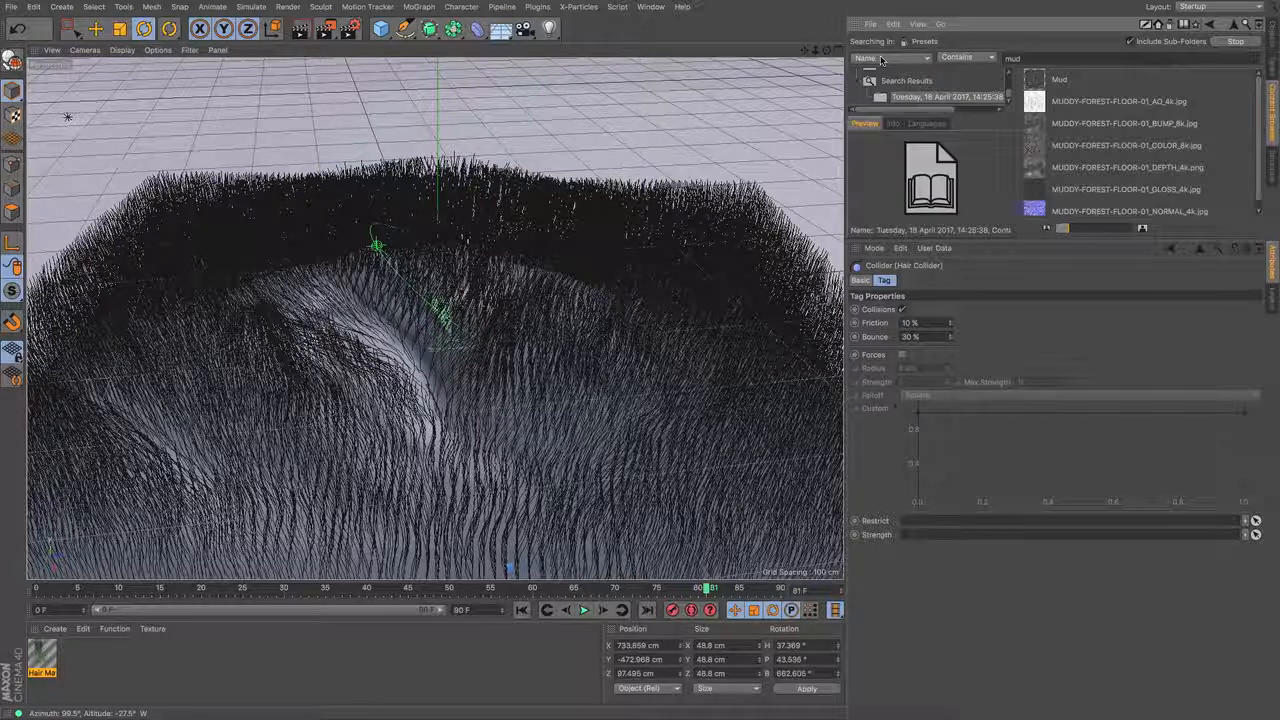
pyautogui.doubleClick(1059, 79)
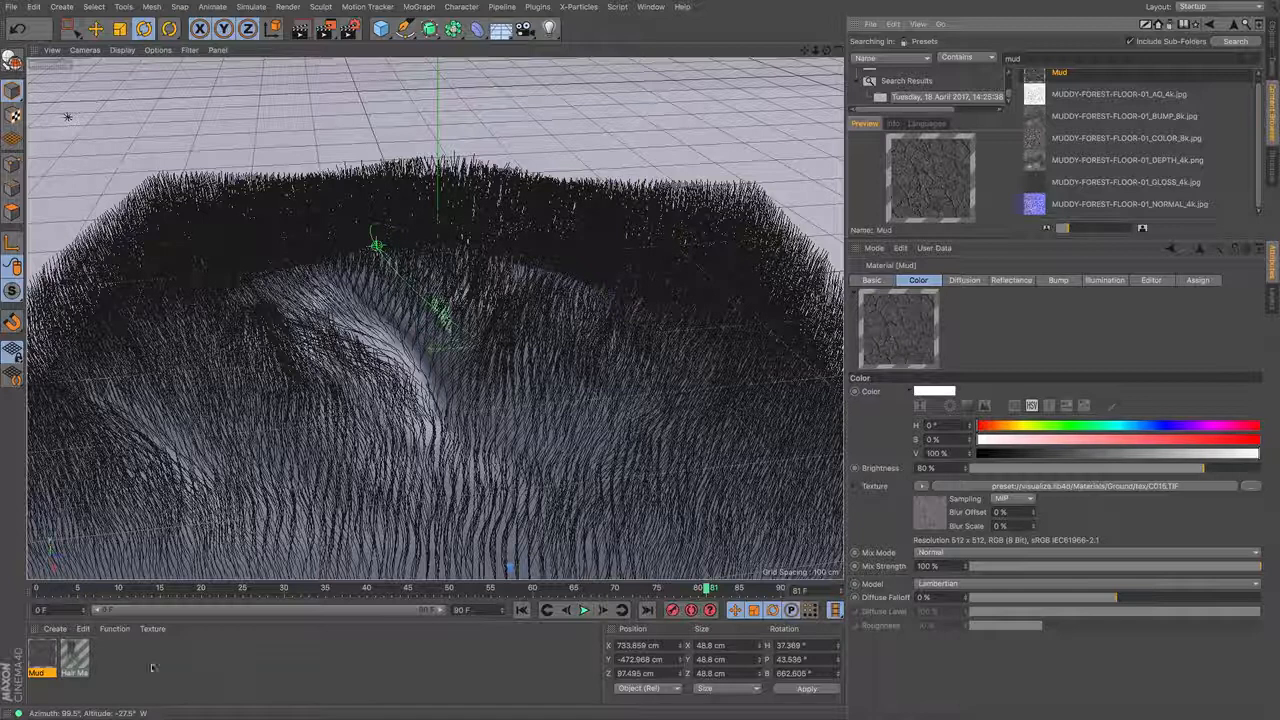
pyautogui.moveTo(35, 663); pyautogui.dragTo(440, 390)
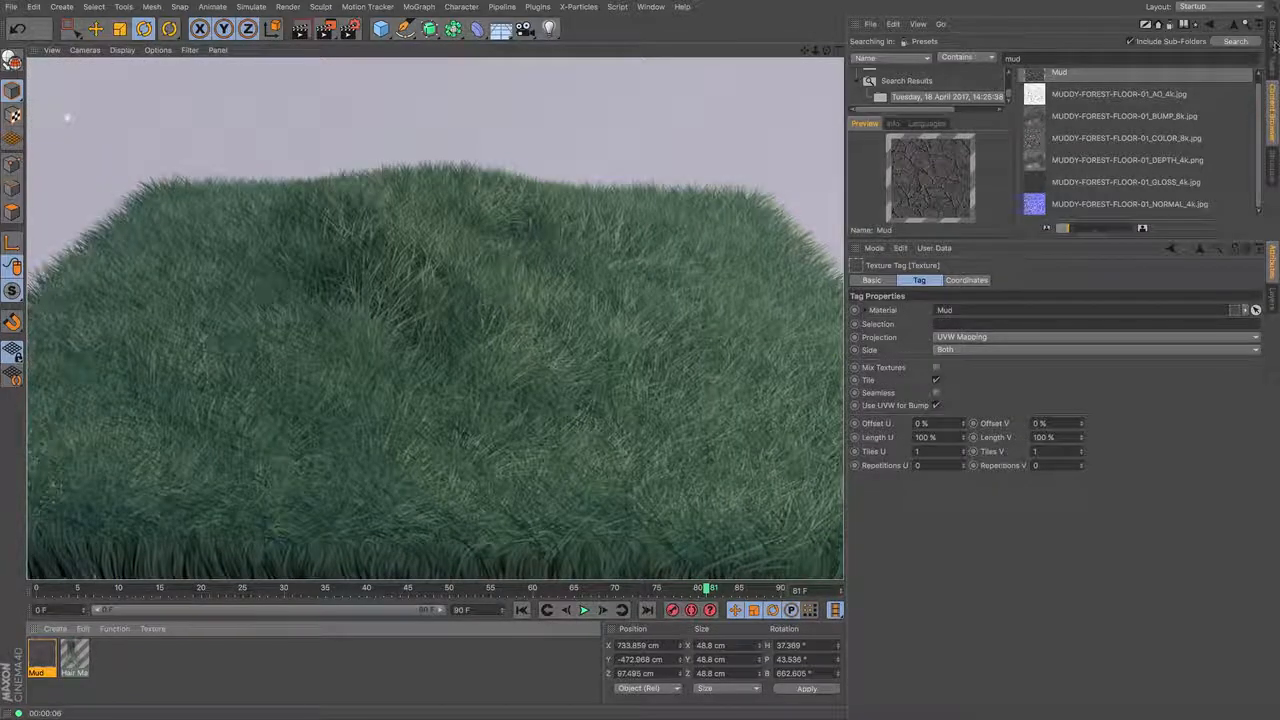
# - Set the Hair object's hair count to 50000
pyautogui.click(1273, 35)
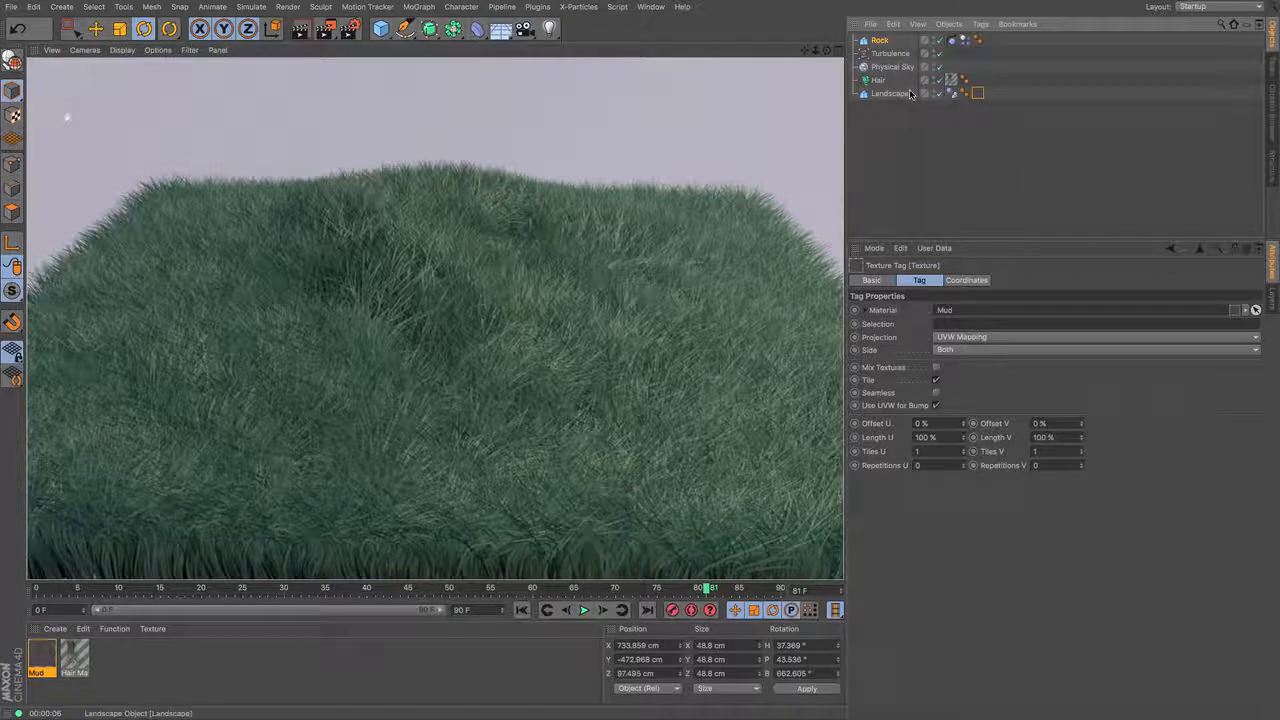
pyautogui.click(879, 80)
pyautogui.click(988, 281)
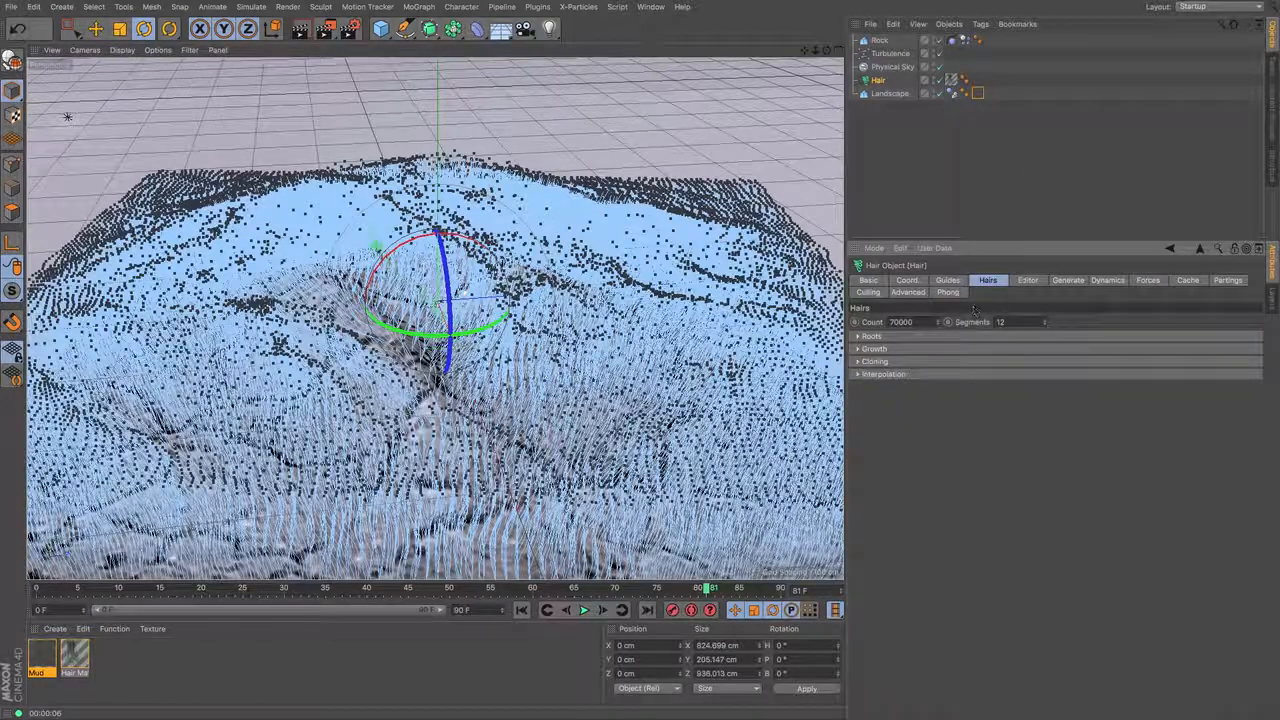
pyautogui.press('BackSpace')
pyautogui.press('BackSpace')
pyautogui.press('BackSpace')
pyautogui.press('BackSpace')
pyautogui.press('BackSpace')
pyautogui.write('500')
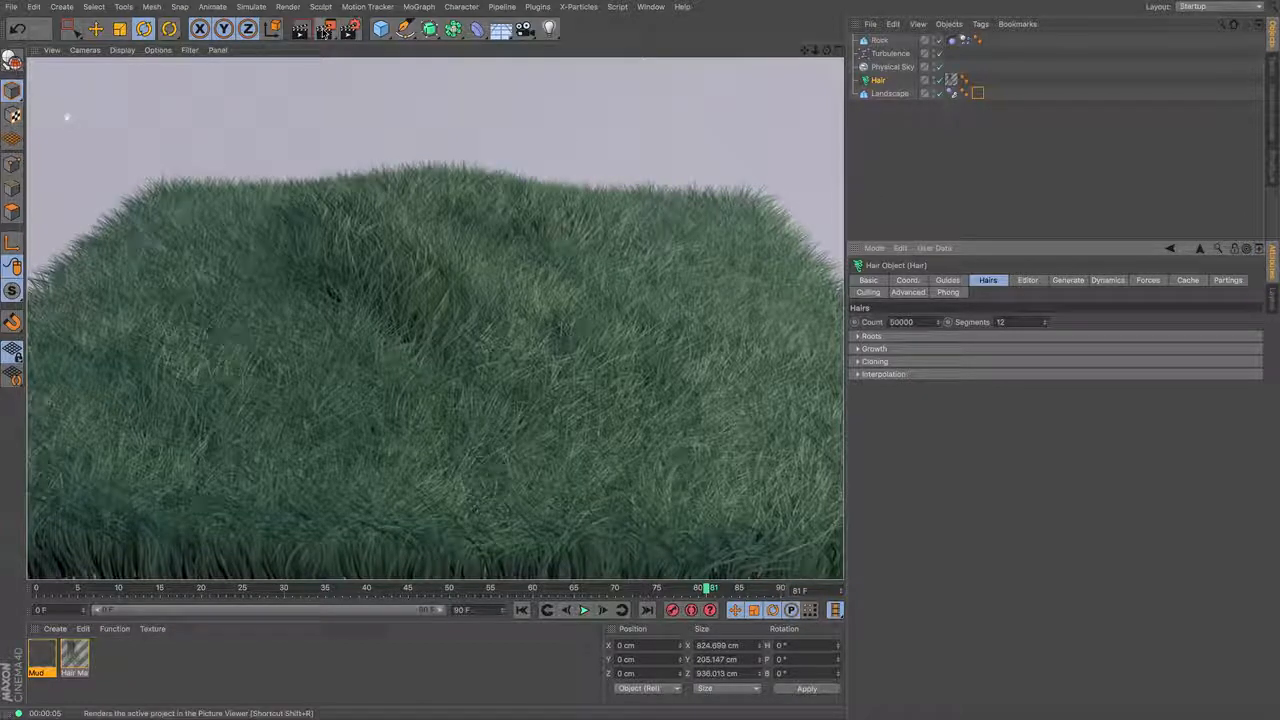
# - Make a full-render animation preview of all frames with an image size of 500 and play it in the Picture Viewer
pyautogui.click(325, 28)
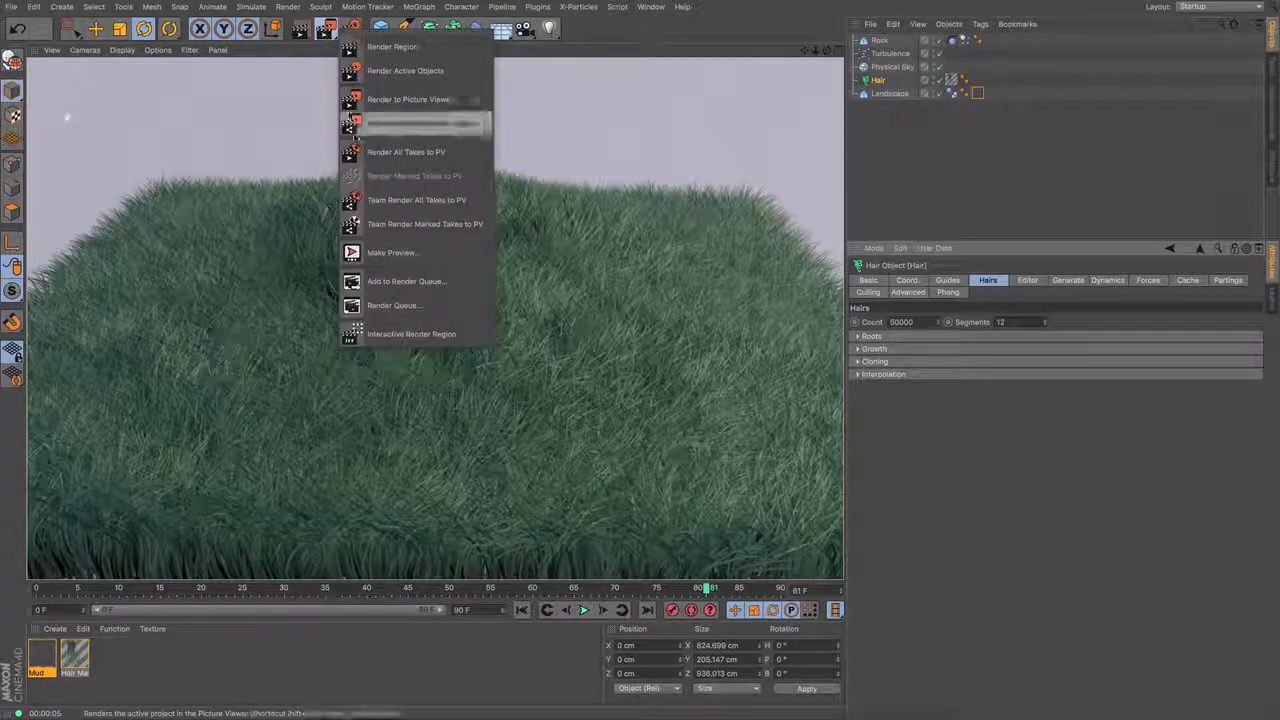
pyautogui.click(386, 254)
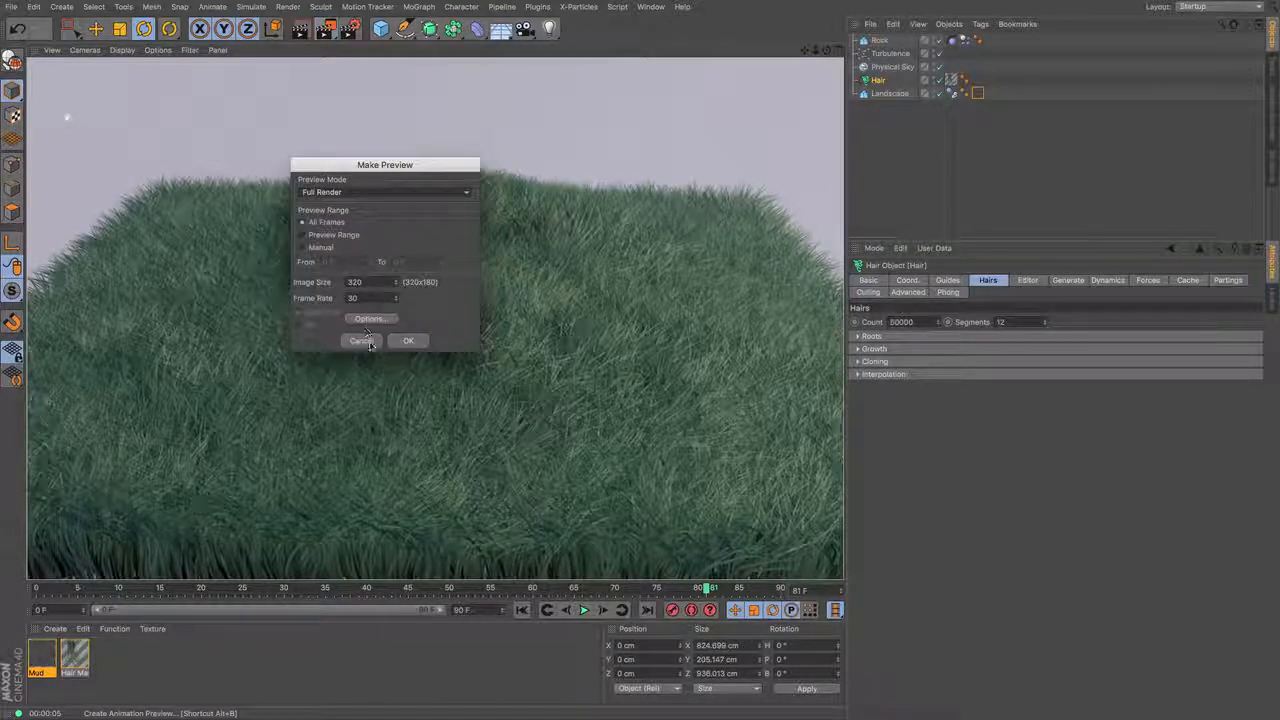
pyautogui.moveTo(384, 286); pyautogui.dragTo(303, 275)
pyautogui.write('6')
pyautogui.press('Return')
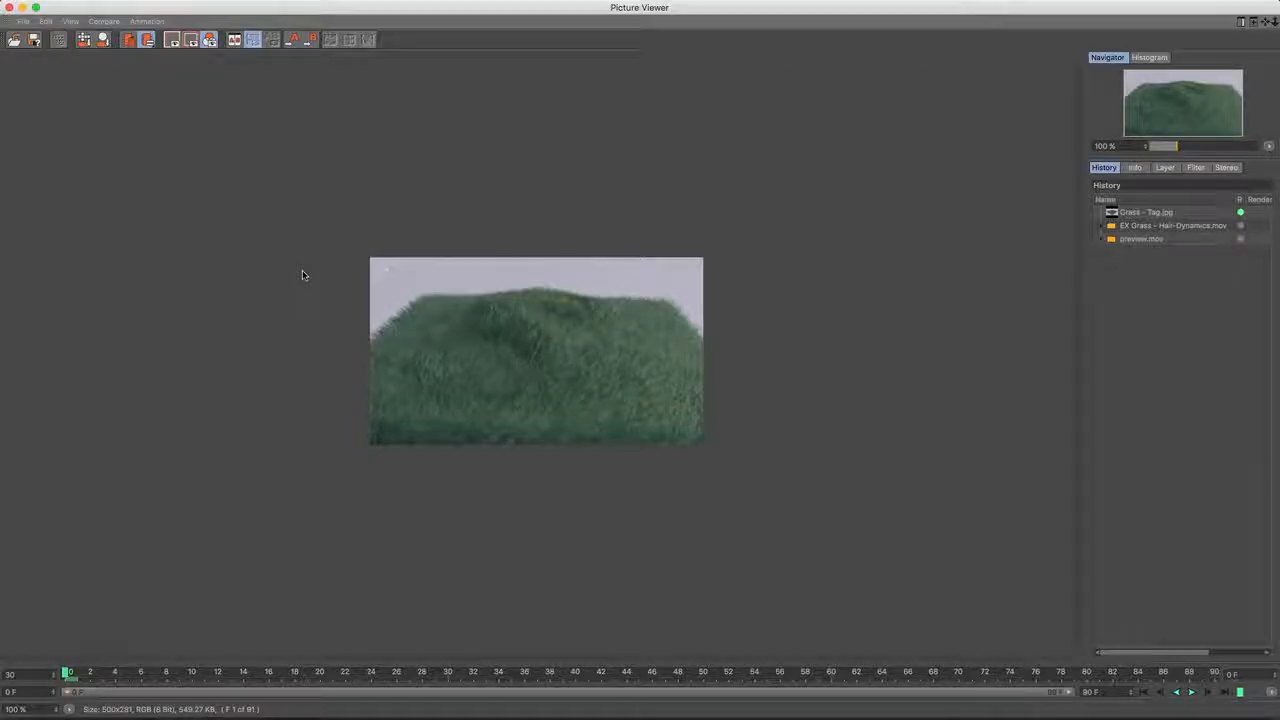
pyautogui.click(1193, 693)
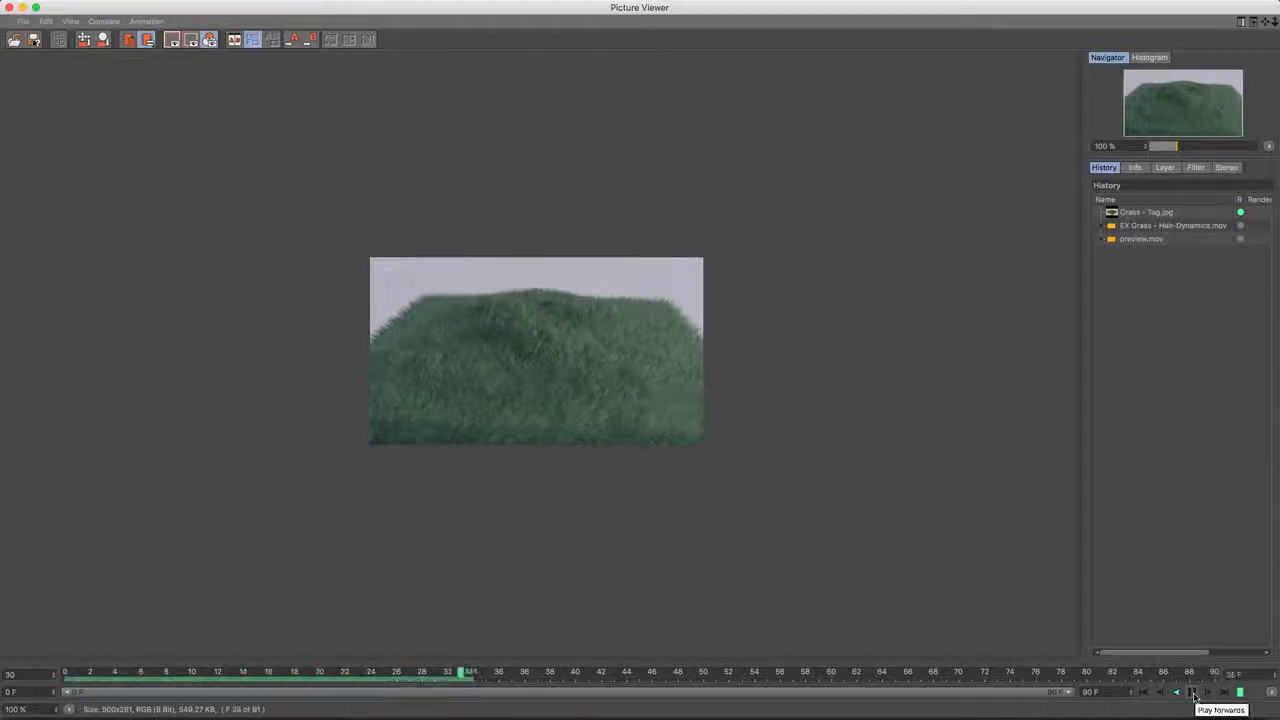